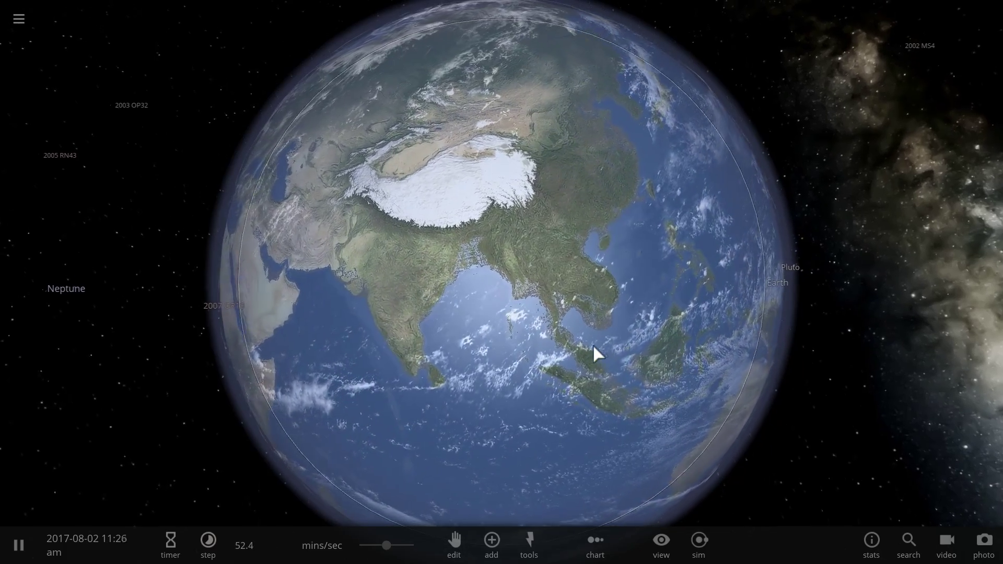
Look out from Earth to the wider solar system to view the Sun and the planets around it.
{"action": "scroll", "coordinate": [594, 344], "scroll_direction": "down", "scroll_amount": 3}
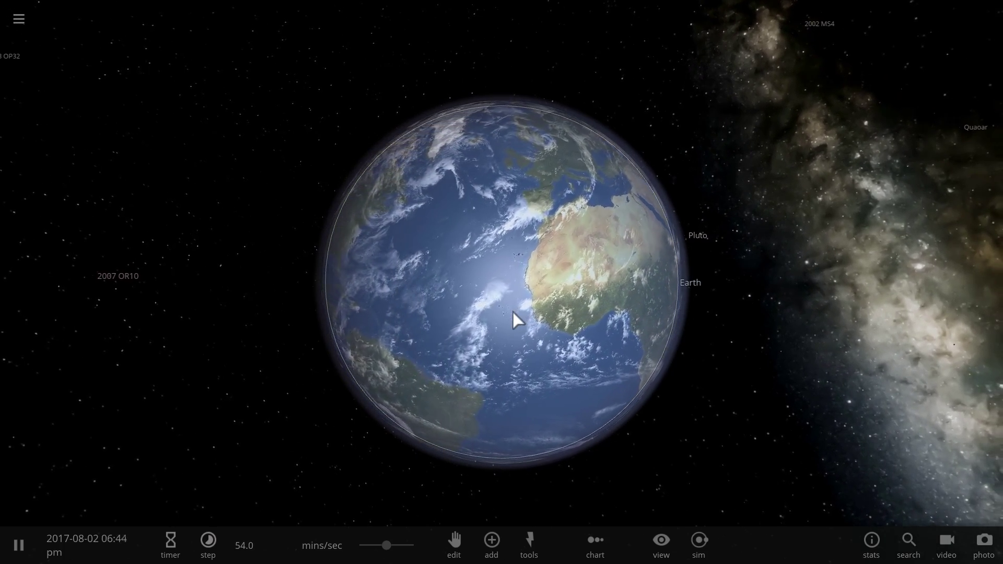
{"action": "scroll", "coordinate": [502, 272], "scroll_direction": "down", "scroll_amount": 3}
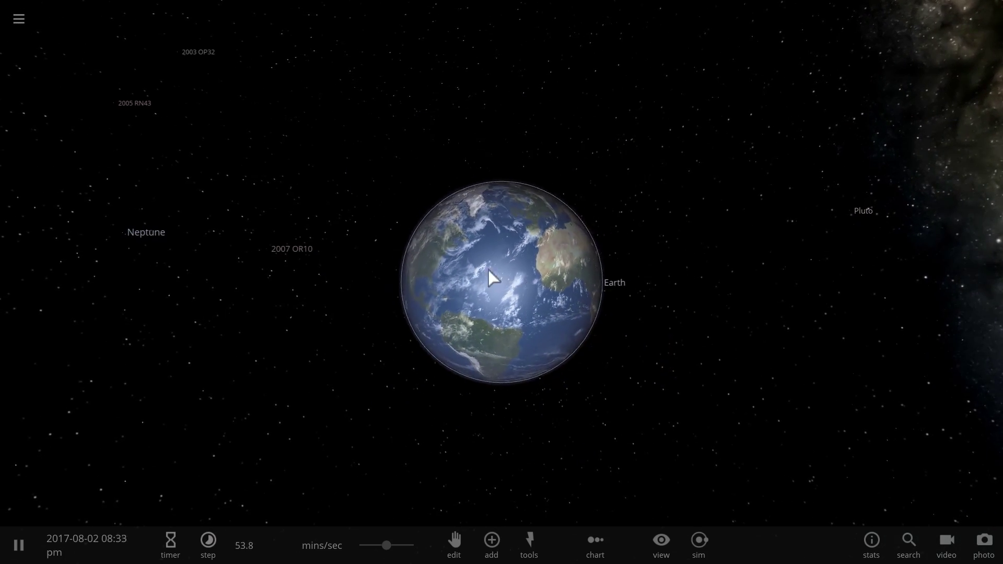
{"action": "left_click_drag", "start_coordinate": [466, 266], "coordinate": [534, 294]}
{"action": "scroll", "coordinate": [537, 303], "scroll_direction": "down", "scroll_amount": 3}
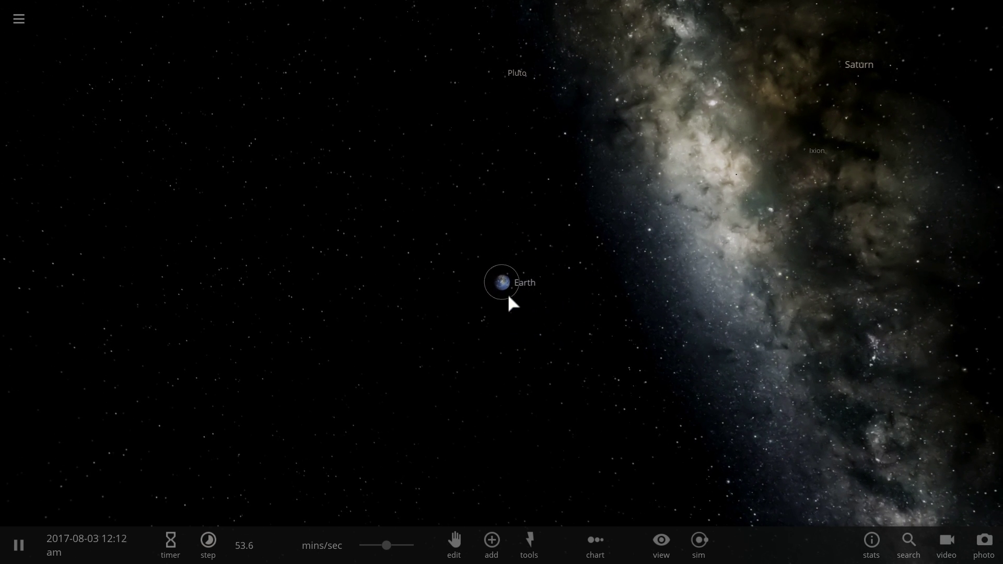
{"action": "scroll", "coordinate": [493, 296], "scroll_direction": "down", "scroll_amount": 5}
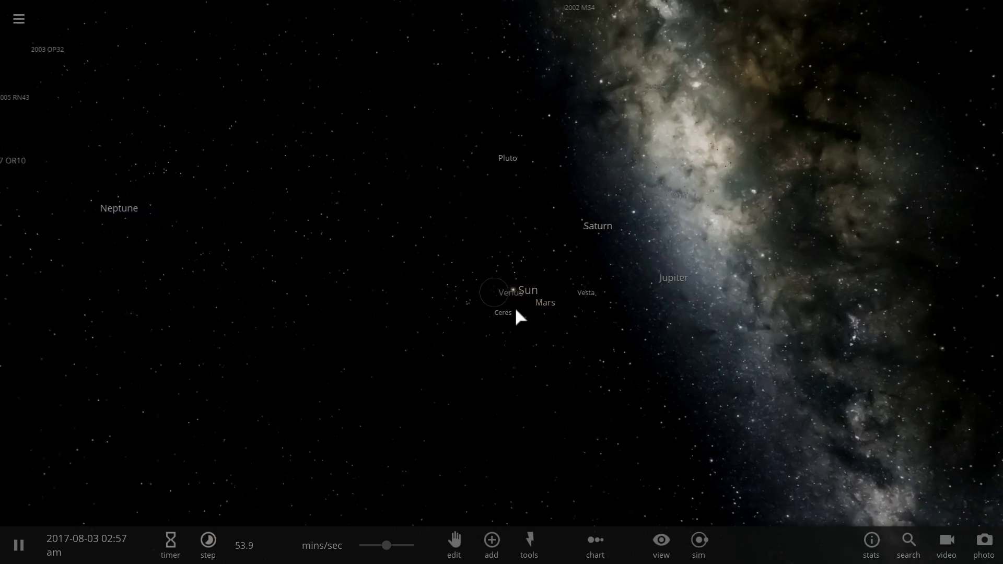
{"action": "left_click_drag", "start_coordinate": [516, 310], "coordinate": [689, 318]}
{"action": "scroll", "coordinate": [537, 281], "scroll_direction": "up", "scroll_amount": 3}
{"action": "left_click_drag", "start_coordinate": [489, 305], "coordinate": [548, 325]}
Line up the solar system's bodies in a comparison chart and inspect Jupiter, Neptune and Uranus.
{"action": "left_click", "coordinate": [602, 551]}
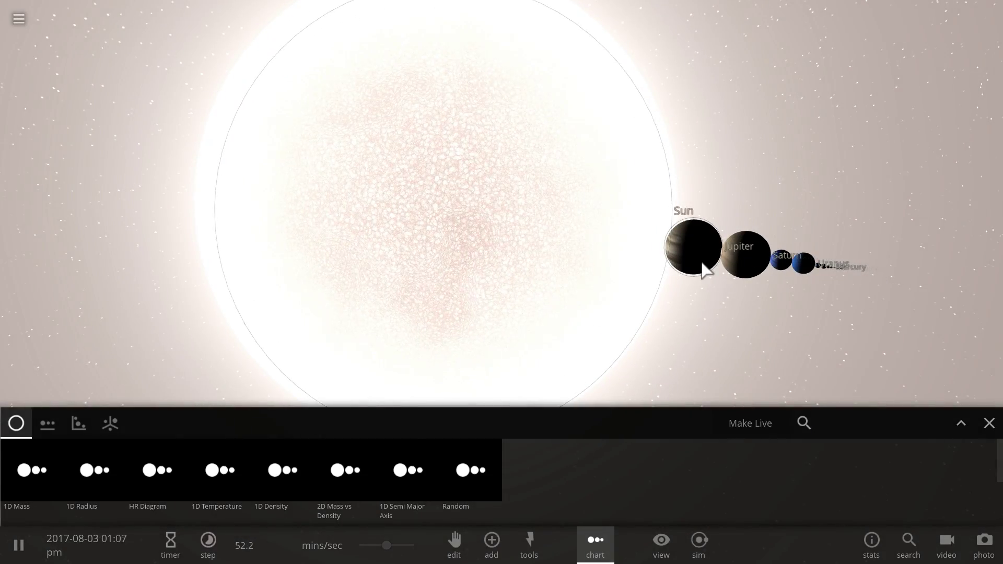
{"action": "left_click", "coordinate": [702, 265]}
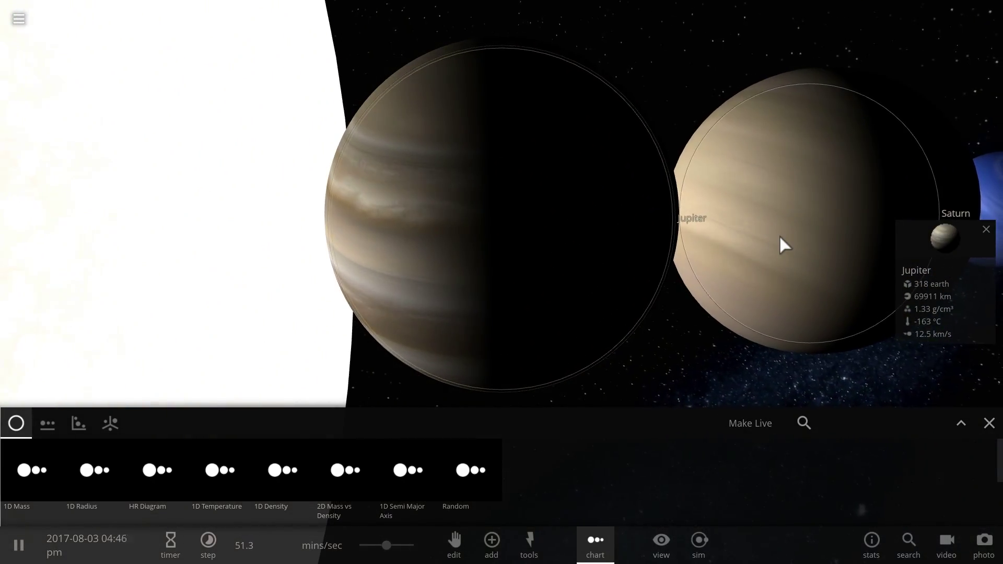
{"action": "left_click", "coordinate": [775, 238]}
{"action": "left_click", "coordinate": [732, 241]}
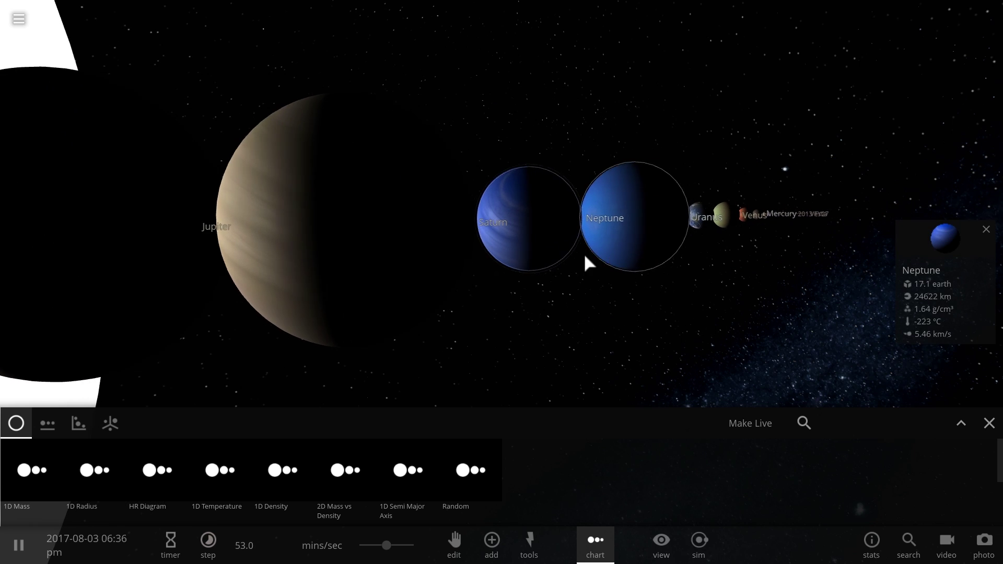
{"action": "scroll", "coordinate": [557, 254], "scroll_direction": "up", "scroll_amount": 3}
{"action": "left_click", "coordinate": [658, 221]}
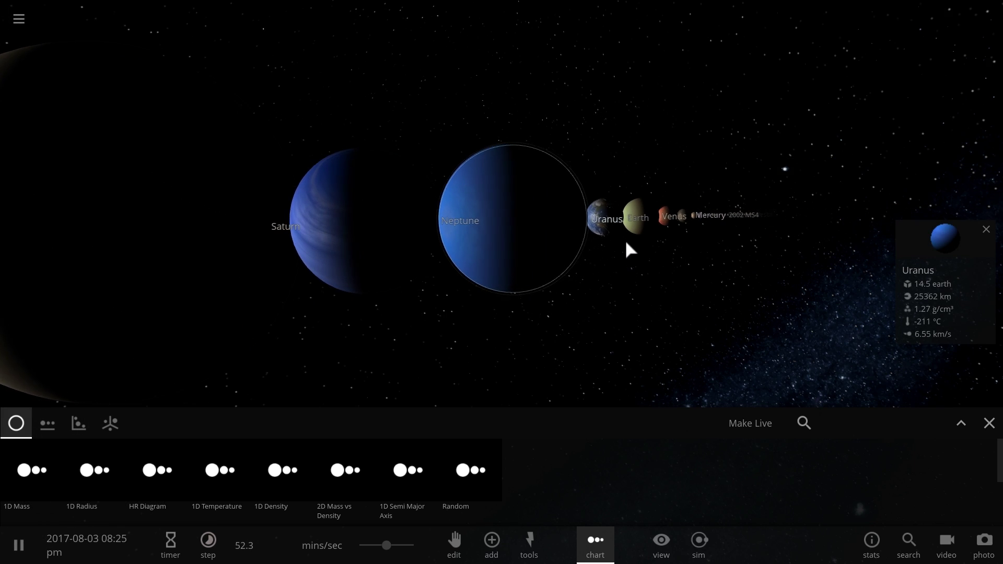
Inspect Earth, Mars, Mercury, Pluto, Eris and Makemake in turn along the comparison chart.
{"action": "left_click", "coordinate": [577, 238]}
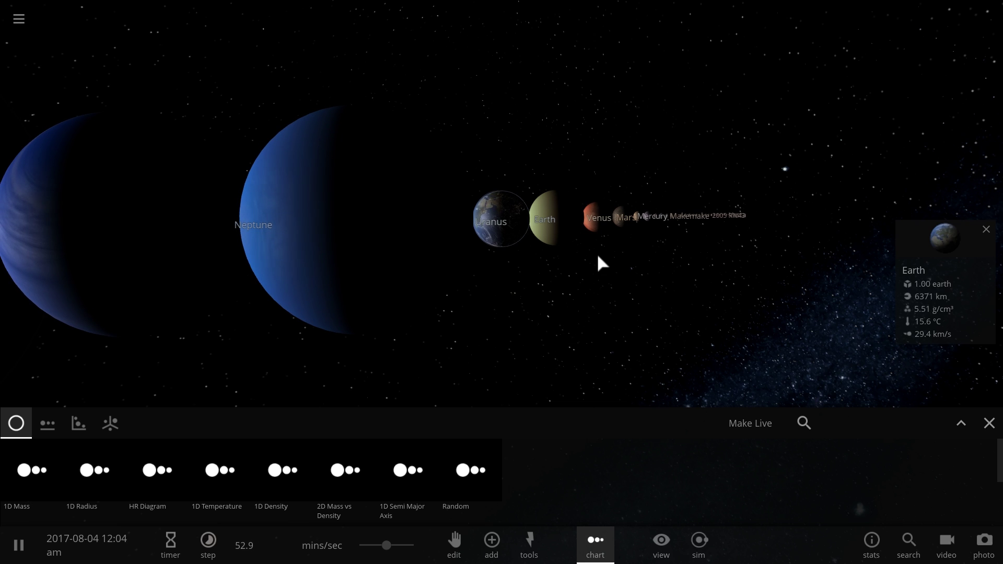
{"action": "left_click", "coordinate": [606, 227]}
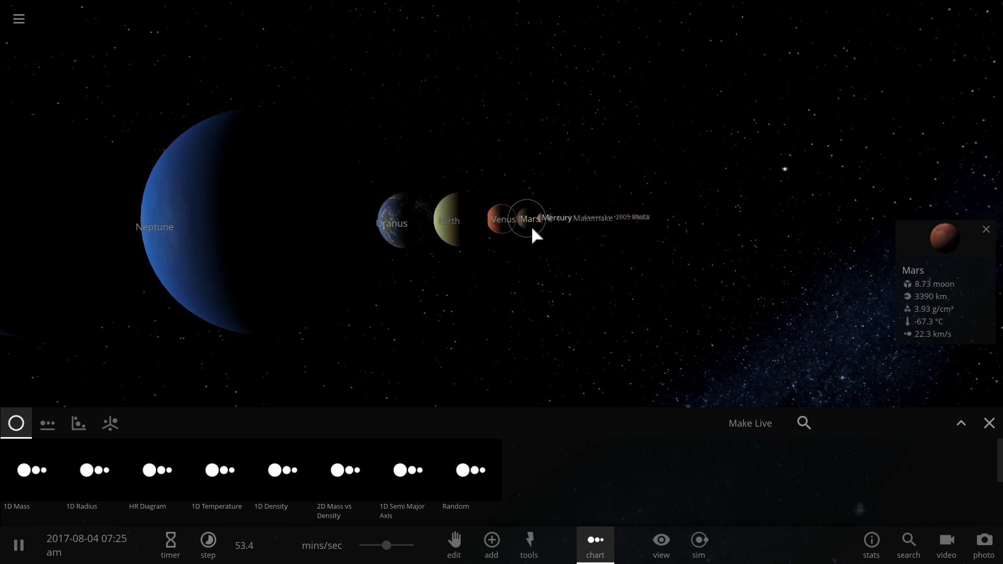
{"action": "left_click", "coordinate": [531, 224]}
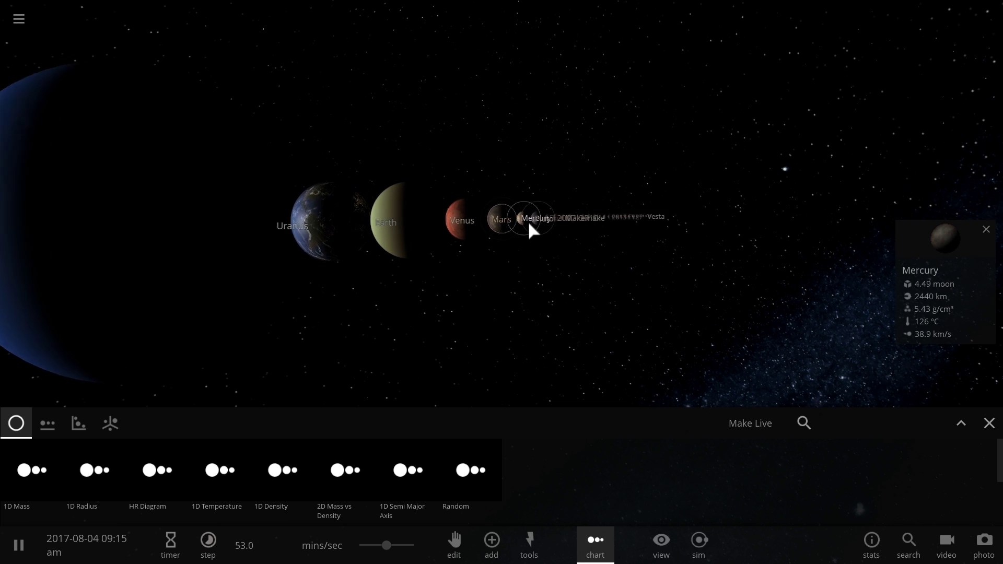
{"action": "left_click", "coordinate": [559, 220]}
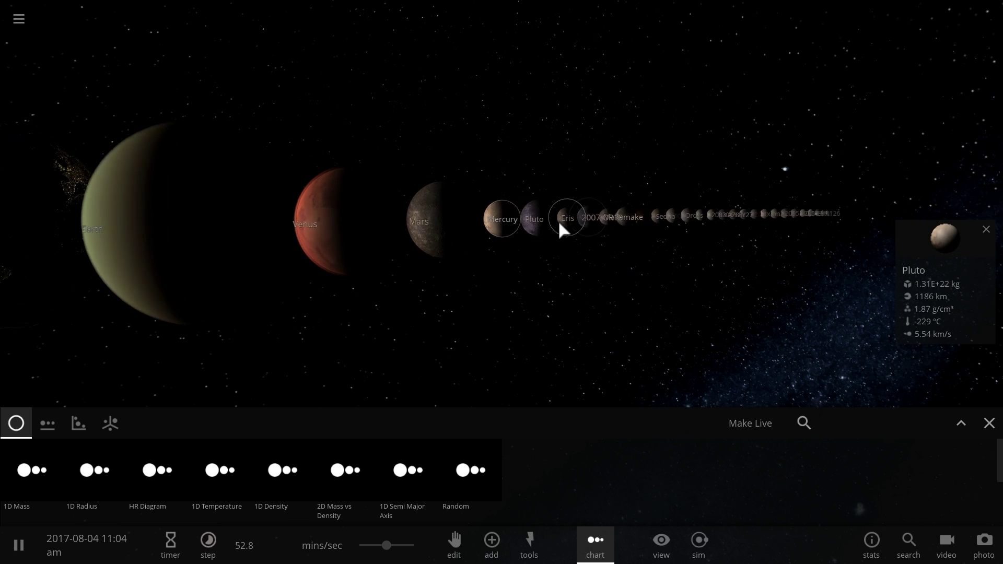
{"action": "left_click", "coordinate": [582, 224]}
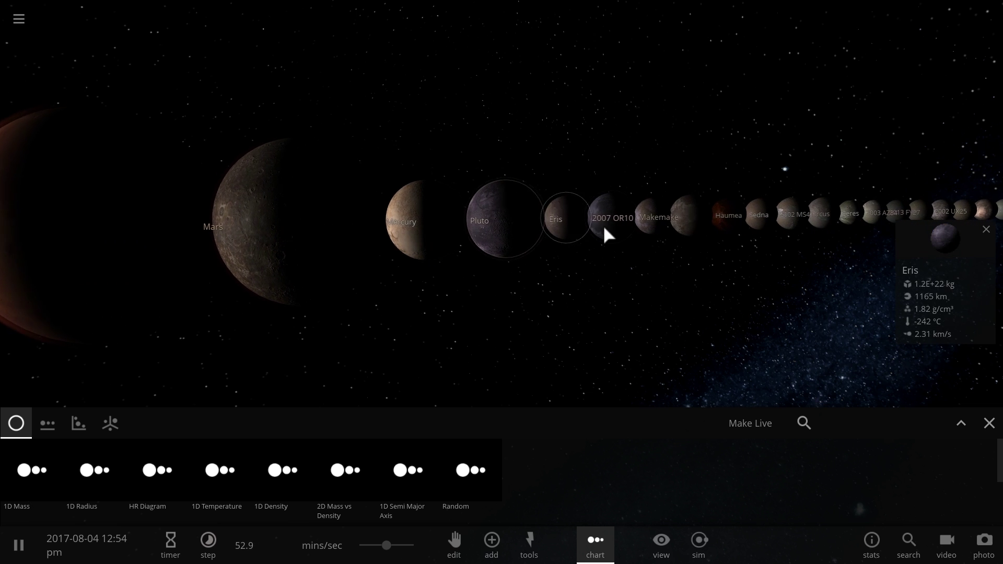
{"action": "left_click", "coordinate": [602, 225]}
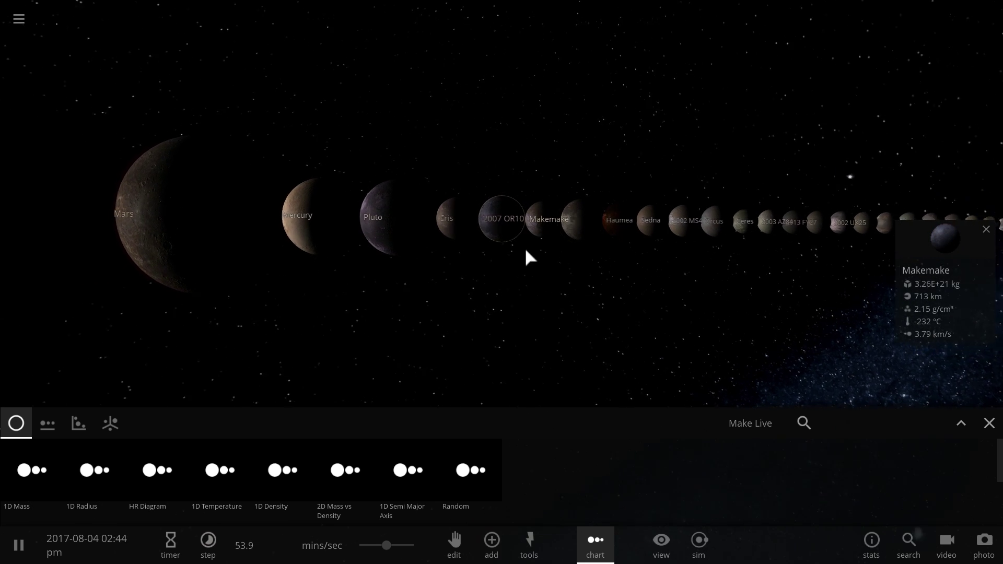
{"action": "left_click_drag", "start_coordinate": [525, 256], "coordinate": [385, 240]}
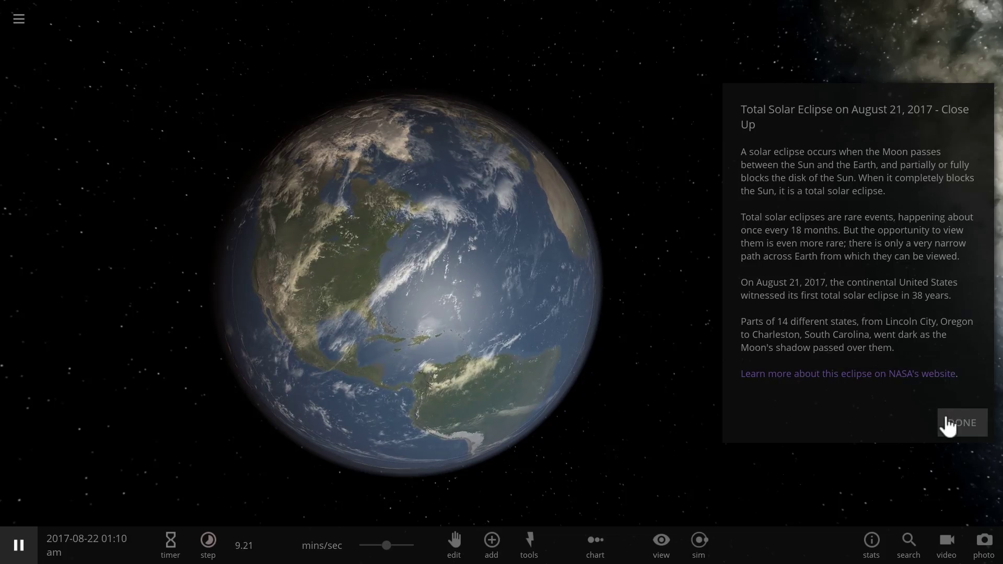
Dismiss the eclipse description and observe the Moon's shadow crossing Earth during the August 21, 2017 eclipse.
{"action": "left_click", "coordinate": [945, 420]}
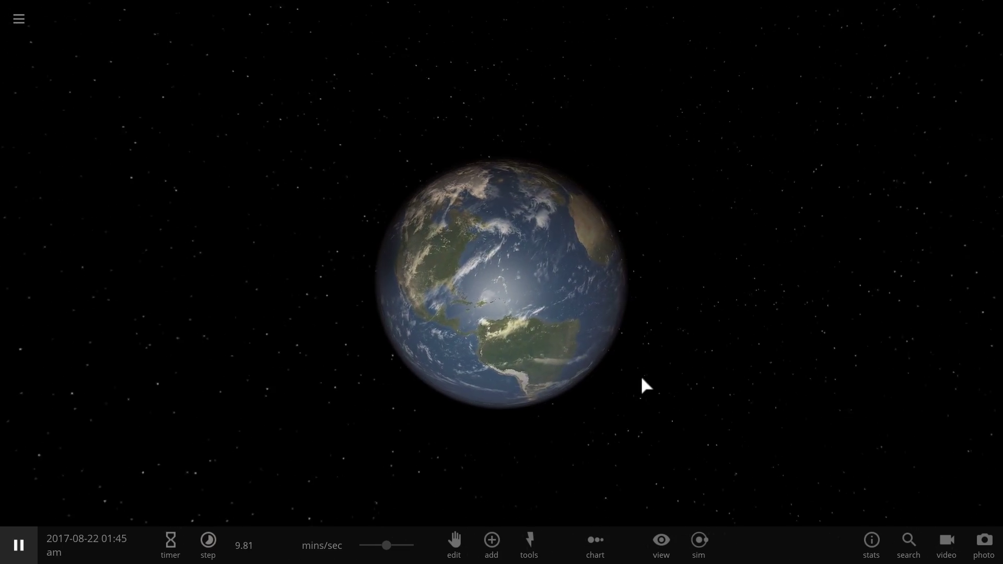
{"action": "left_click_drag", "start_coordinate": [645, 386], "coordinate": [616, 376]}
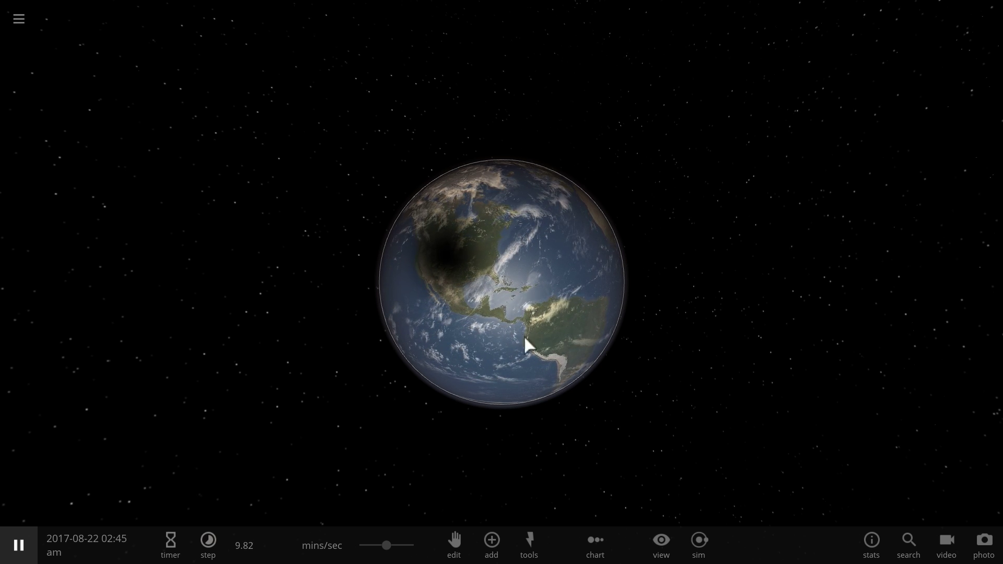
{"action": "left_click_drag", "start_coordinate": [511, 335], "coordinate": [458, 336]}
{"action": "scroll", "coordinate": [473, 352], "scroll_direction": "down", "scroll_amount": 3}
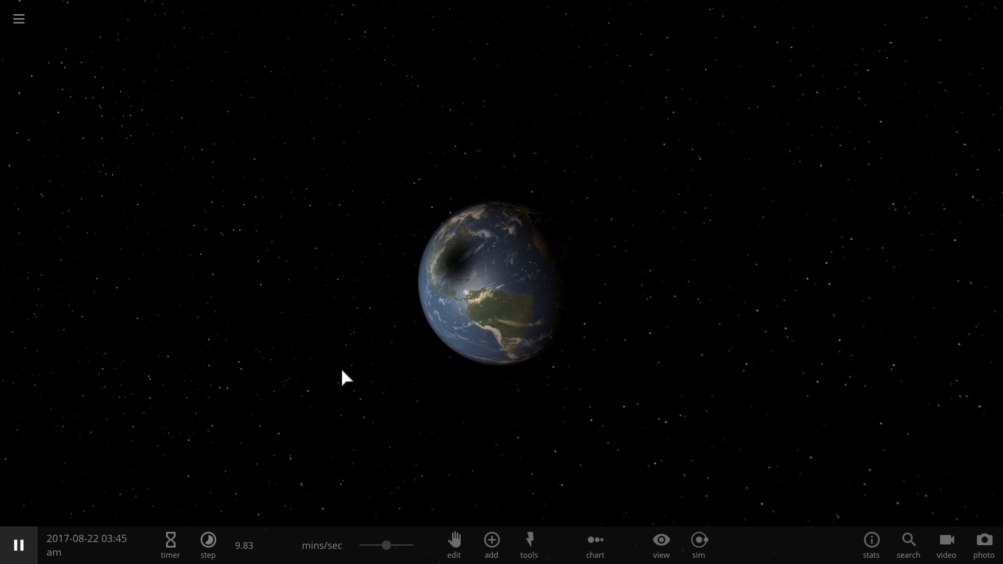
{"action": "scroll", "coordinate": [347, 366], "scroll_direction": "up", "scroll_amount": 3}
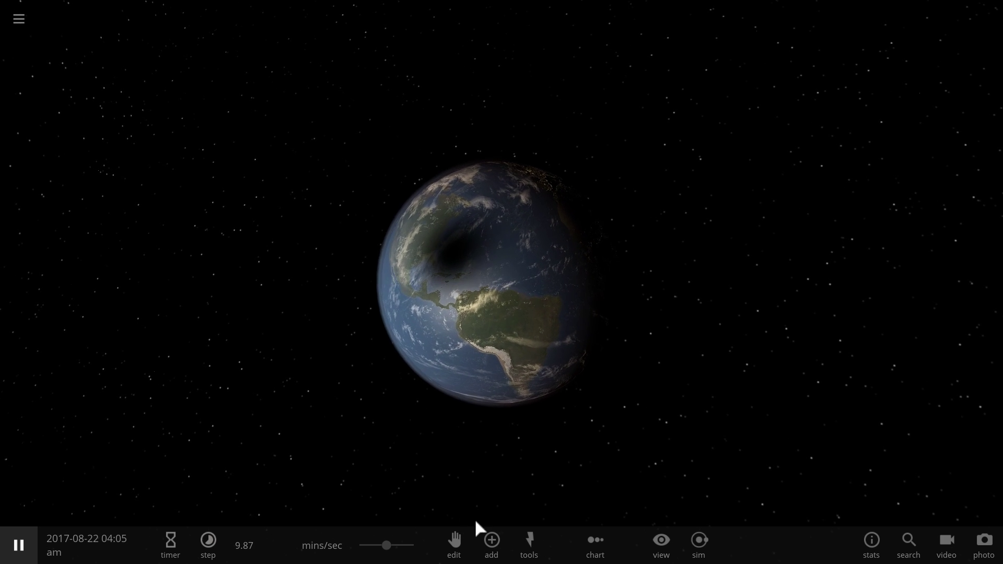
Add a random asteroid in orbit around Earth at a distance of about 21,400 km and pause the simulation.
{"action": "left_click", "coordinate": [492, 543]}
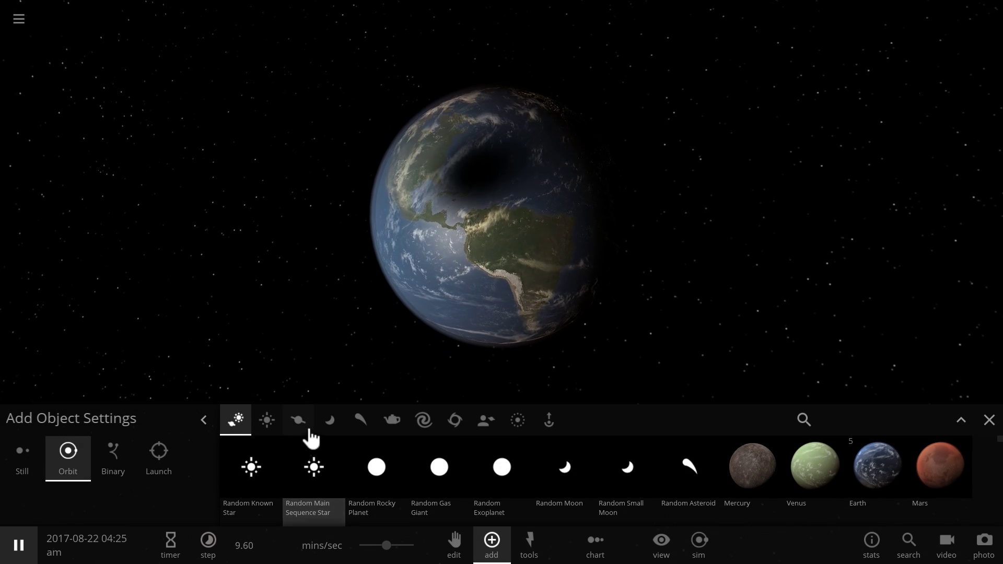
{"action": "scroll", "coordinate": [338, 331], "scroll_direction": "down", "scroll_amount": 3}
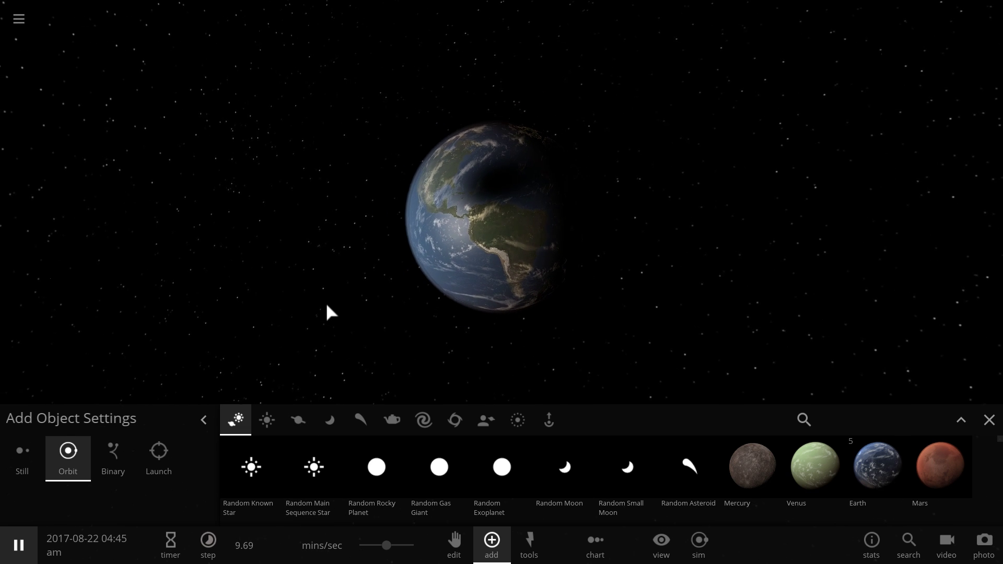
{"action": "scroll", "coordinate": [340, 297], "scroll_direction": "up", "scroll_amount": 3}
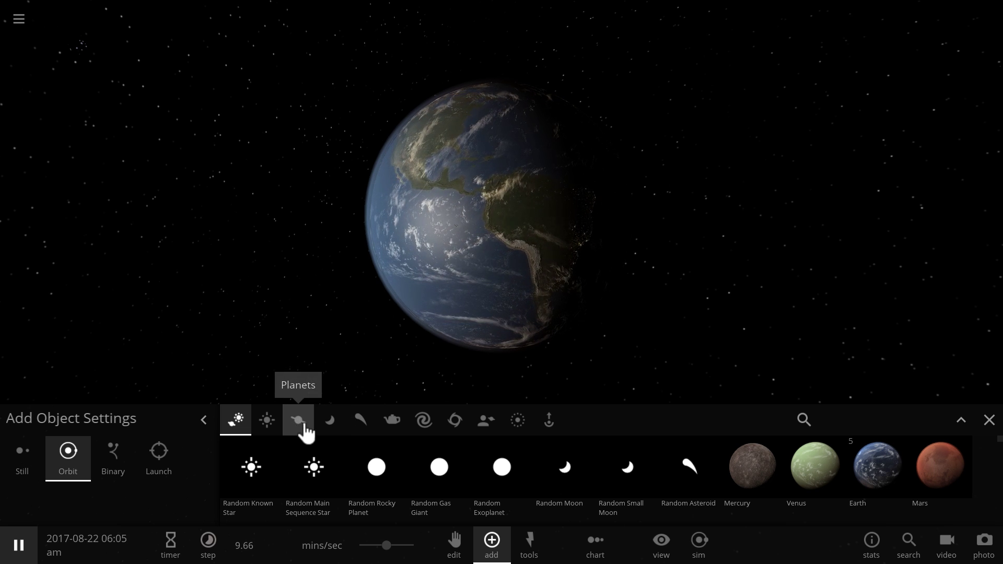
{"action": "left_click", "coordinate": [360, 421]}
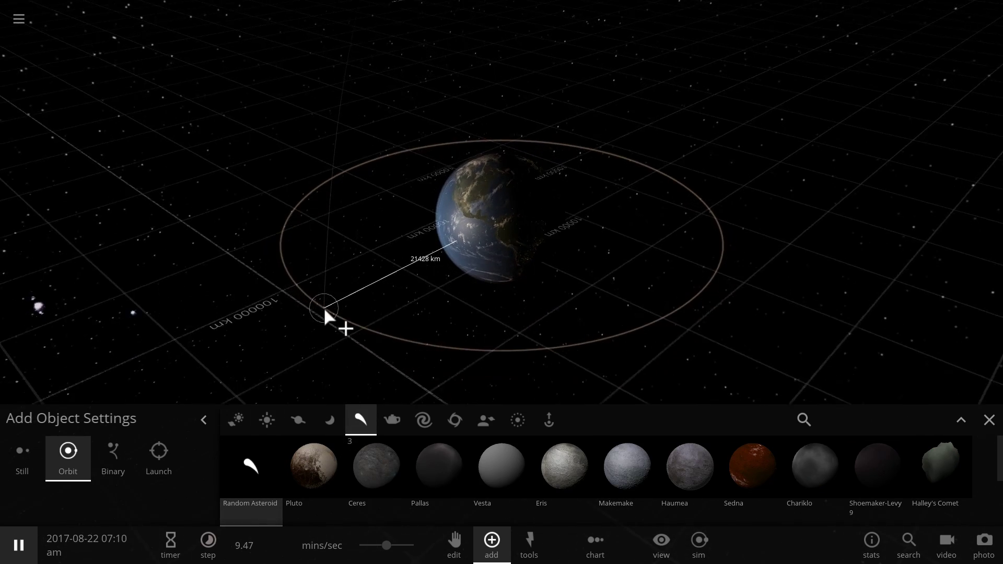
{"action": "left_click", "coordinate": [324, 306]}
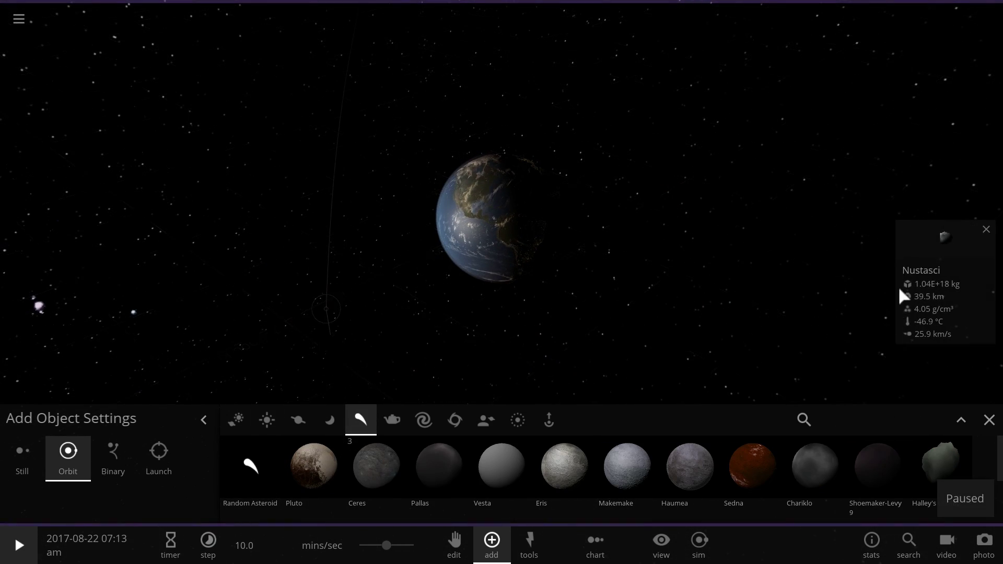
Turn the new asteroid into a 100% water body named WATER with a radius of 690 km.
{"action": "left_click", "coordinate": [929, 236]}
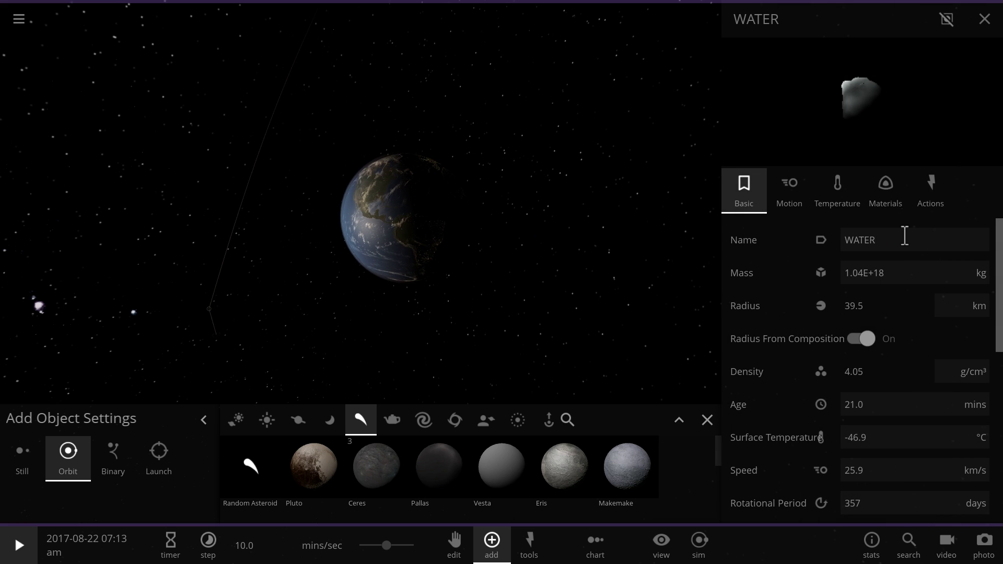
{"action": "left_click", "coordinate": [905, 210]}
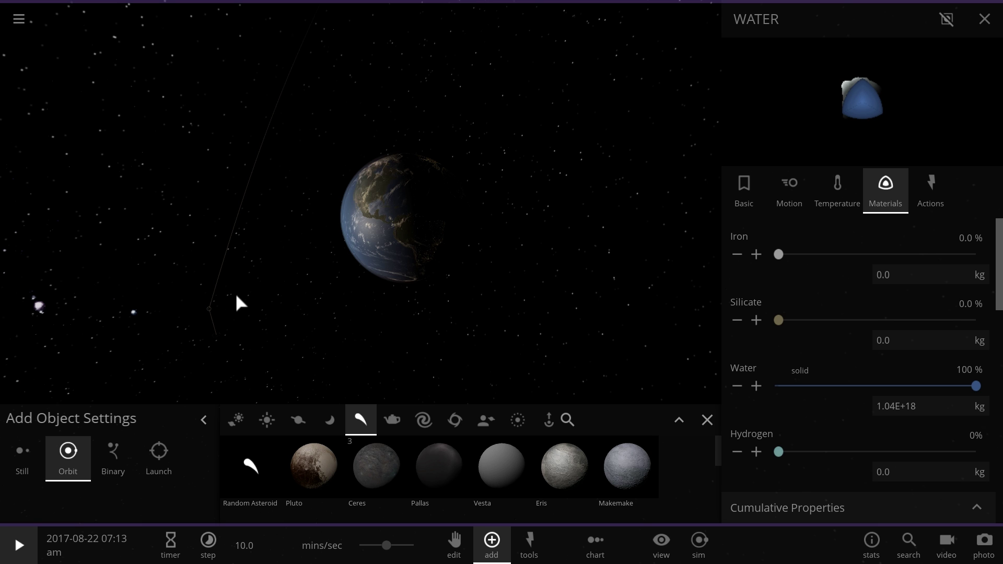
{"action": "left_click", "coordinate": [748, 211]}
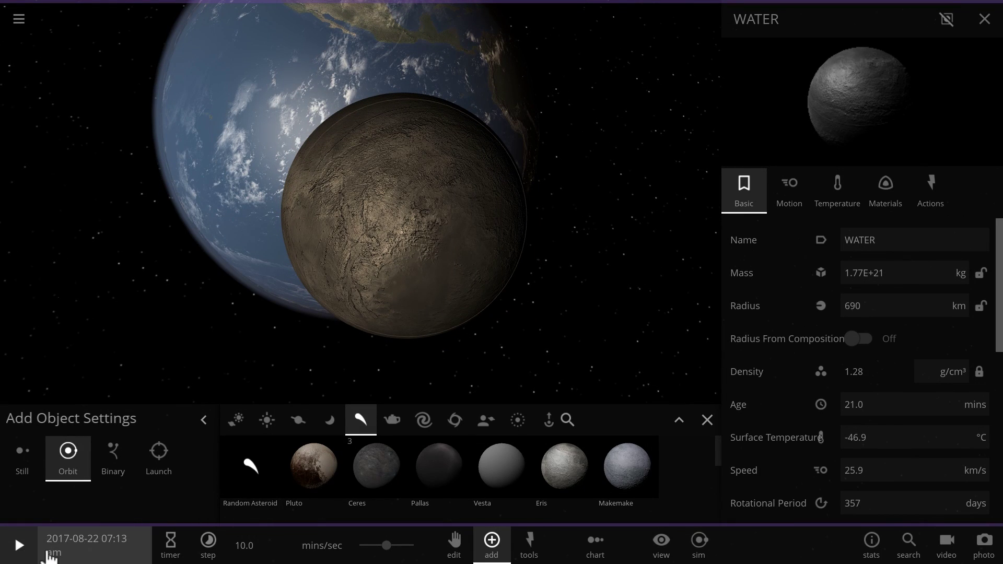
Resume the simulation, close the object library and watch the WATER body orbit Earth.
{"action": "left_click", "coordinate": [24, 548]}
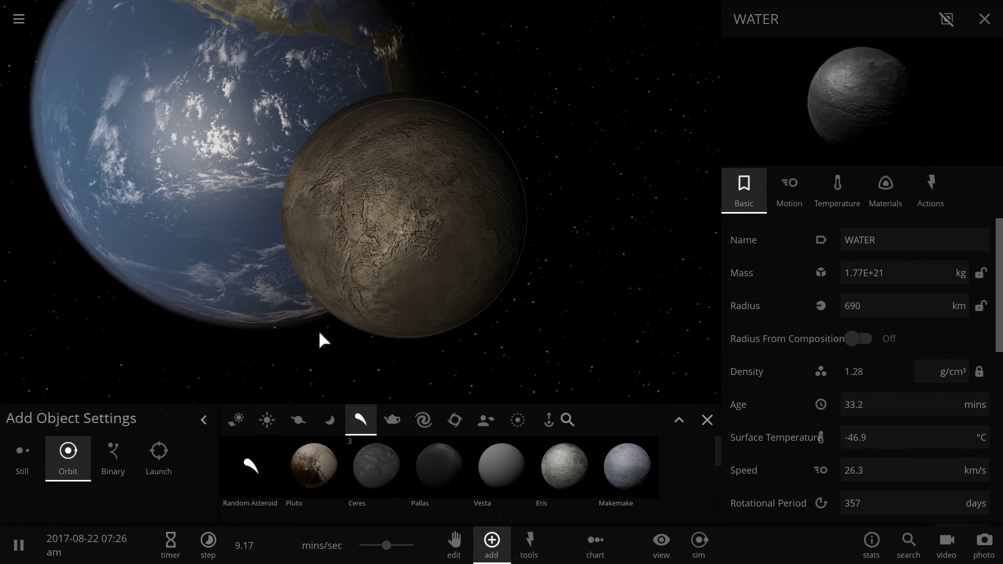
{"action": "scroll", "coordinate": [318, 330], "scroll_direction": "down", "scroll_amount": 5}
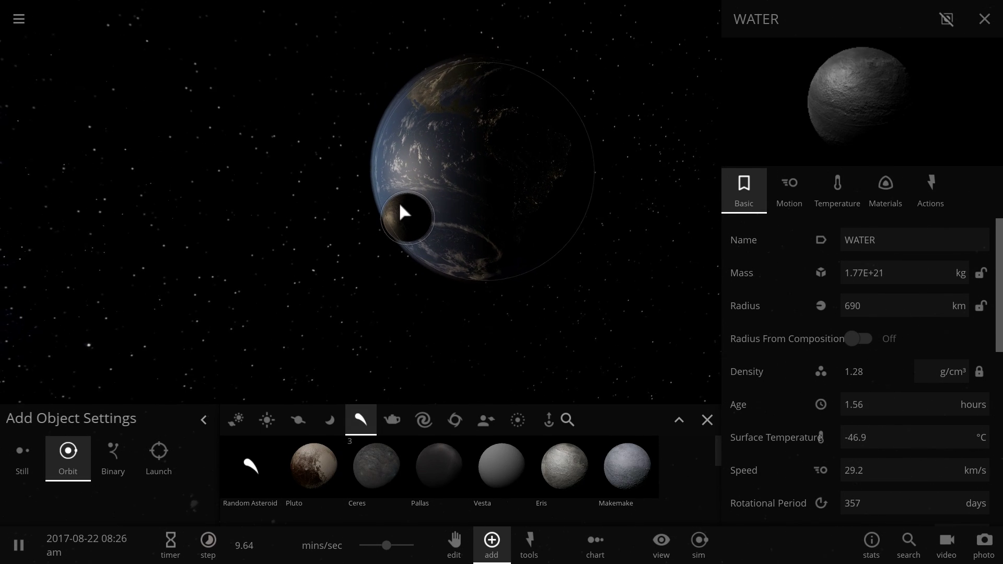
{"action": "left_click", "coordinate": [707, 419]}
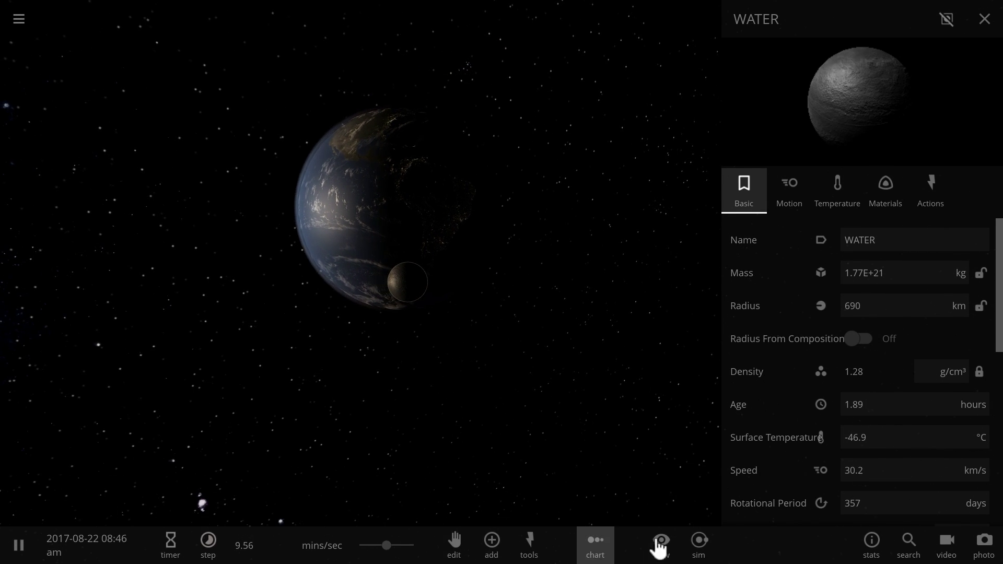
{"action": "scroll", "coordinate": [463, 299], "scroll_direction": "up", "scroll_amount": 3}
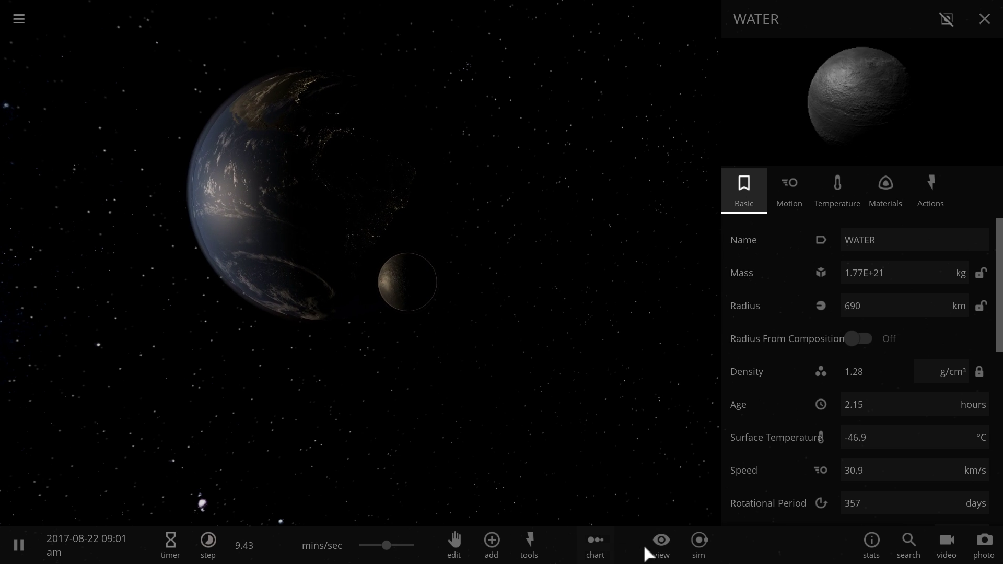
Line up the simulation's bodies in a comparison chart and compare WATER with Ceres.
{"action": "left_click", "coordinate": [595, 556]}
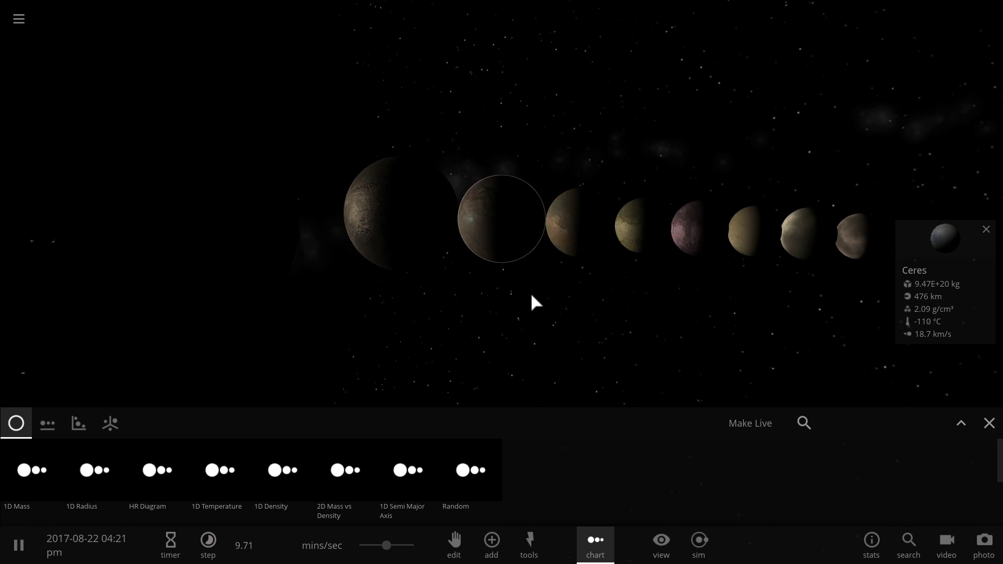
{"action": "left_click", "coordinate": [408, 218]}
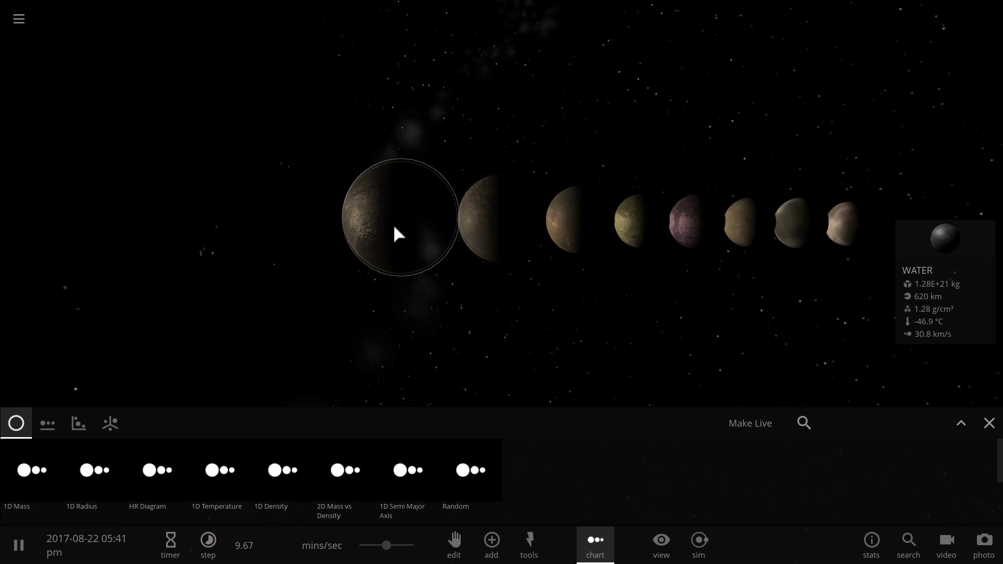
{"action": "left_click_drag", "start_coordinate": [394, 233], "coordinate": [597, 229]}
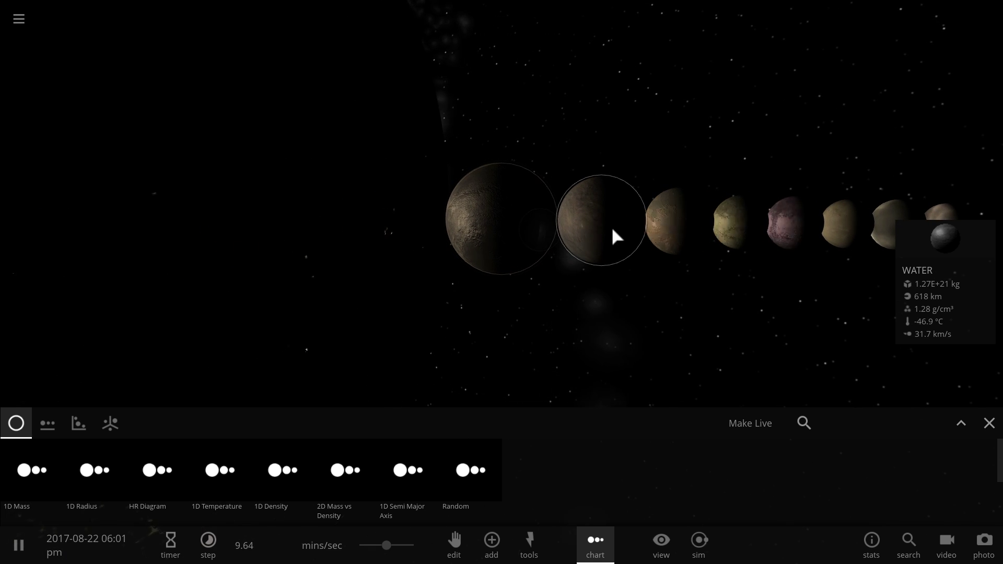
{"action": "left_click", "coordinate": [612, 230]}
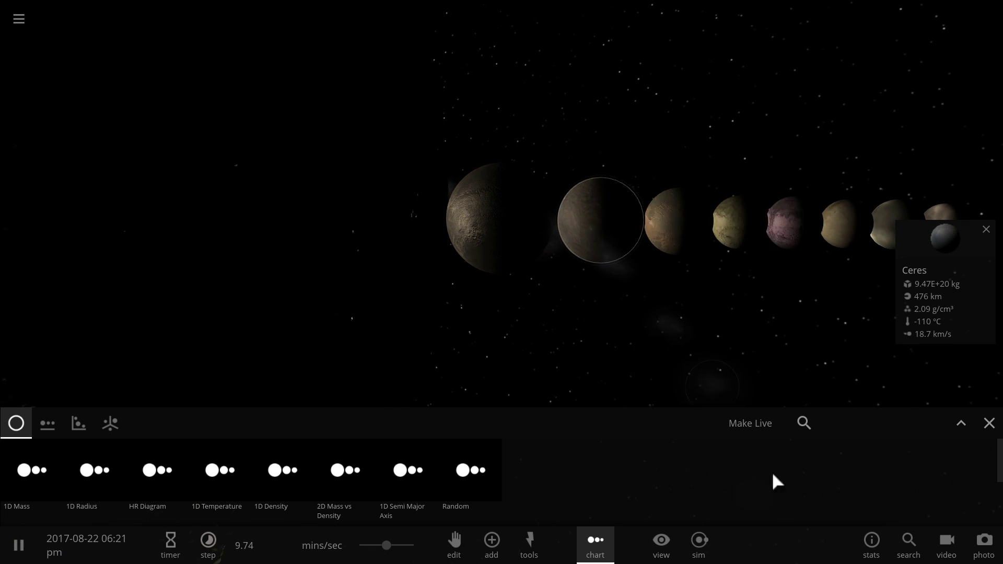
Exit the comparison chart, focus on WATER in its orbit and examine its surface and size against Earth.
{"action": "left_click", "coordinate": [602, 557]}
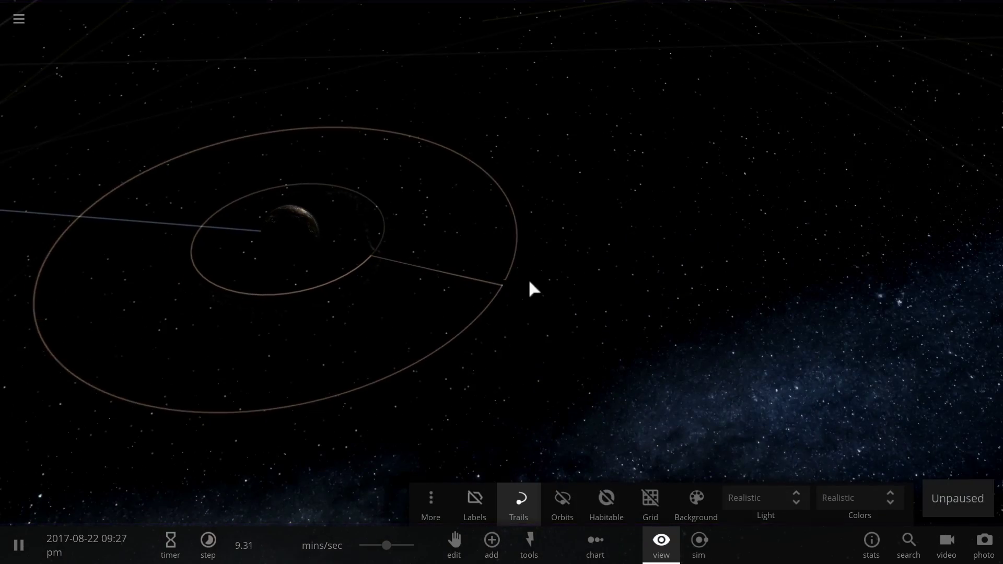
{"action": "double_click", "coordinate": [503, 285]}
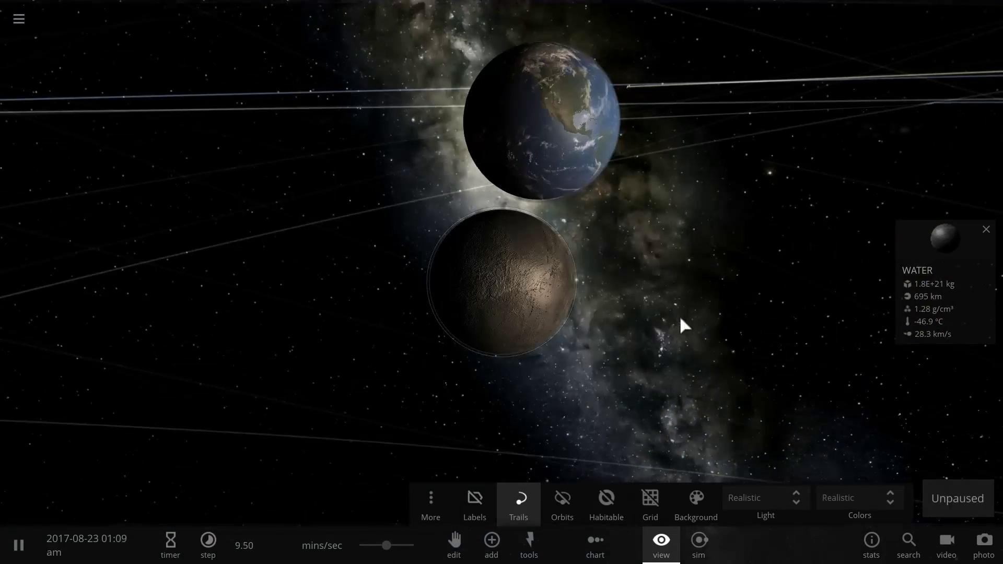
{"action": "left_click_drag", "start_coordinate": [691, 311], "coordinate": [544, 303]}
{"action": "left_click_drag", "start_coordinate": [671, 320], "coordinate": [728, 366]}
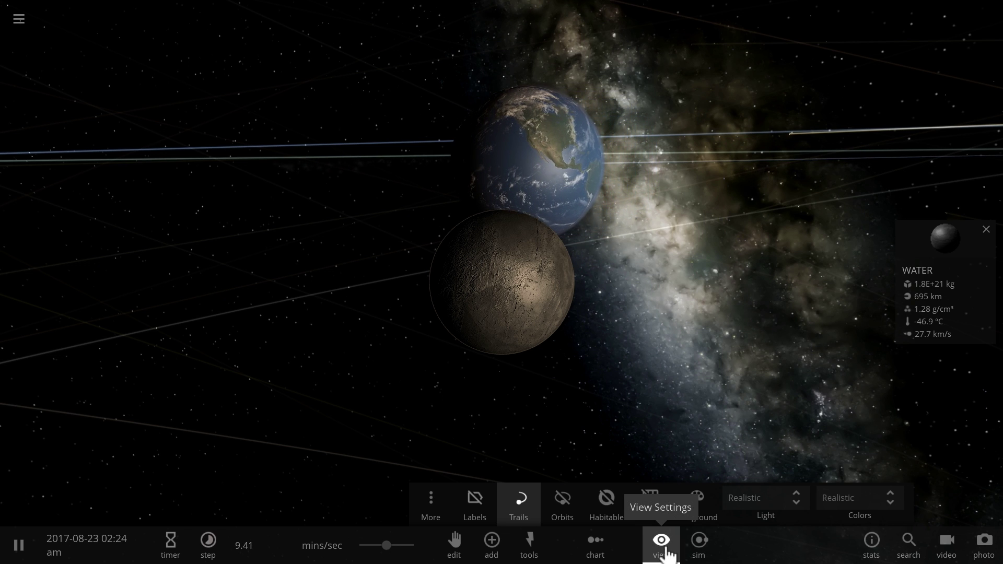
{"action": "left_click_drag", "start_coordinate": [688, 368], "coordinate": [621, 355]}
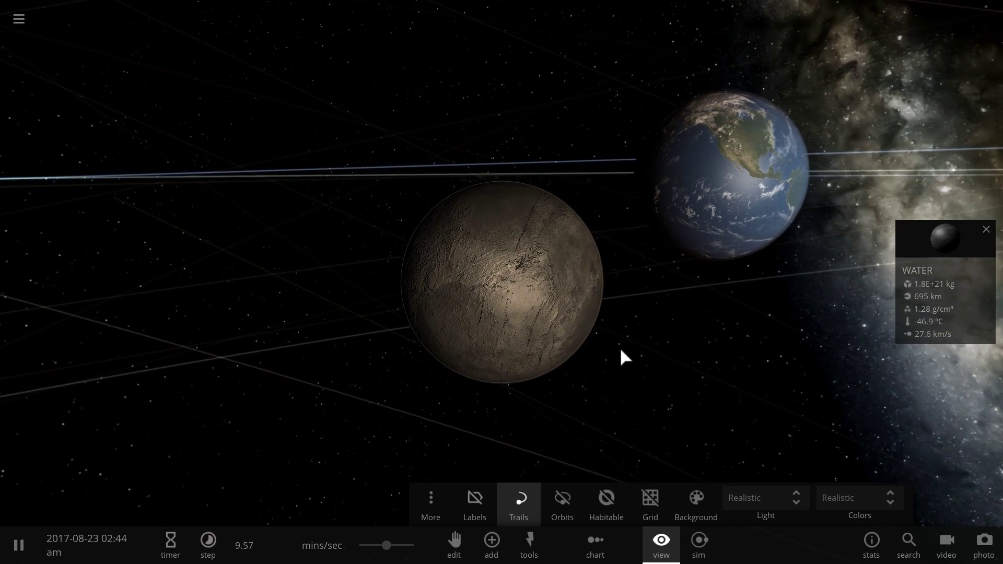
{"action": "scroll", "coordinate": [622, 351], "scroll_direction": "up", "scroll_amount": 3}
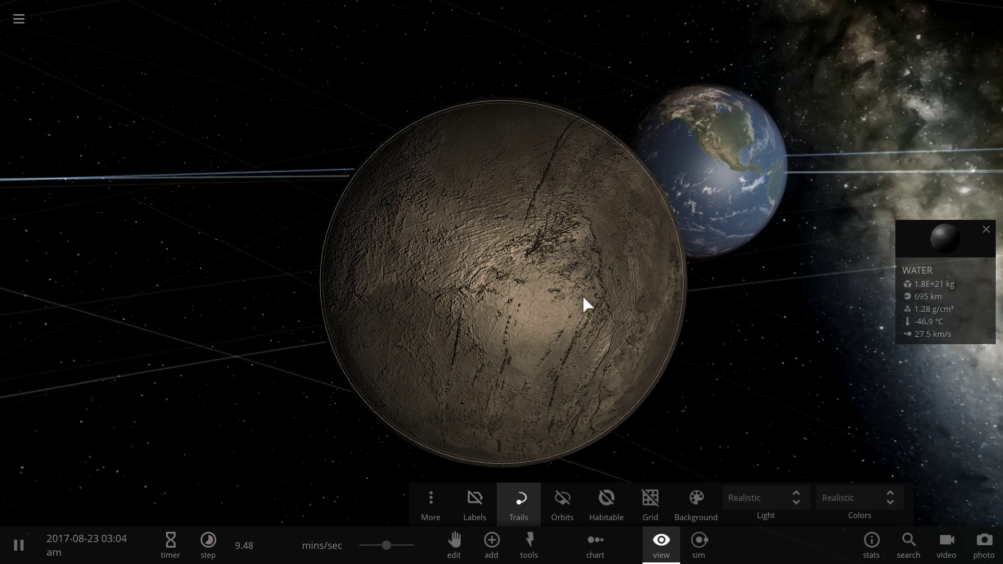
{"action": "scroll", "coordinate": [595, 287], "scroll_direction": "down", "scroll_amount": 3}
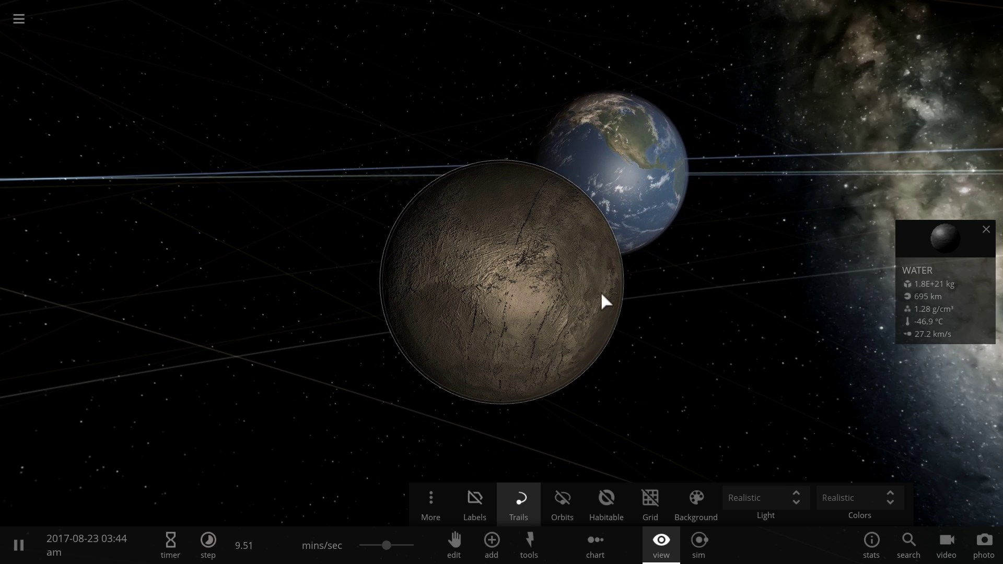
{"action": "right_click_drag", "start_coordinate": [601, 299], "coordinate": [568, 302]}
{"action": "scroll", "coordinate": [569, 300], "scroll_direction": "down", "scroll_amount": 2}
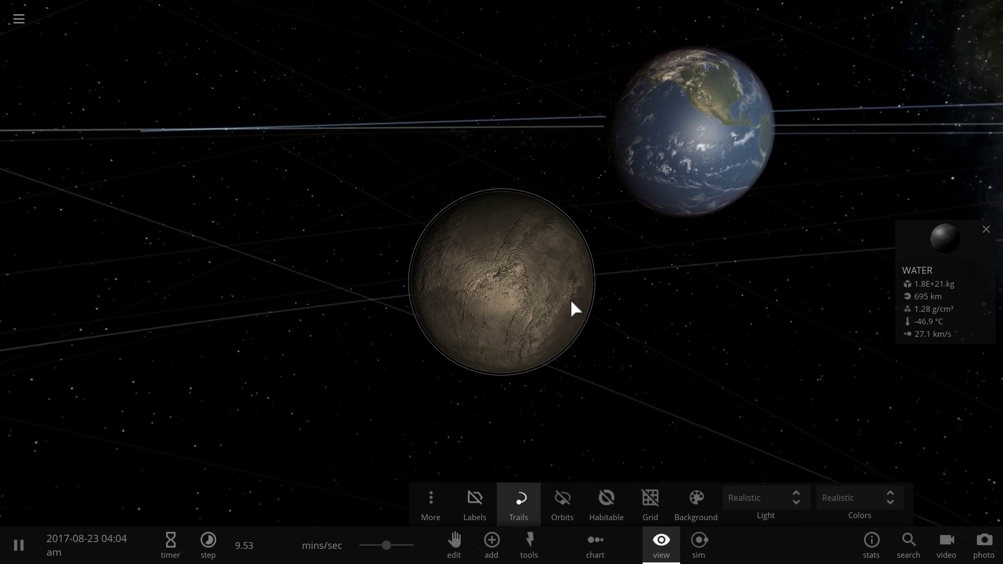
{"action": "scroll", "coordinate": [574, 308], "scroll_direction": "down", "scroll_amount": 2}
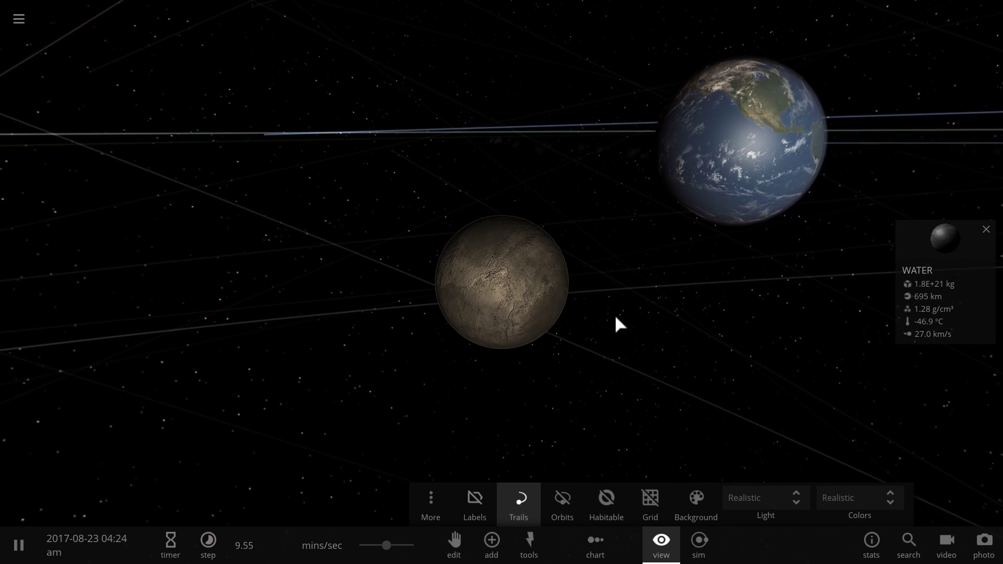
{"action": "scroll", "coordinate": [601, 310], "scroll_direction": "down", "scroll_amount": 2}
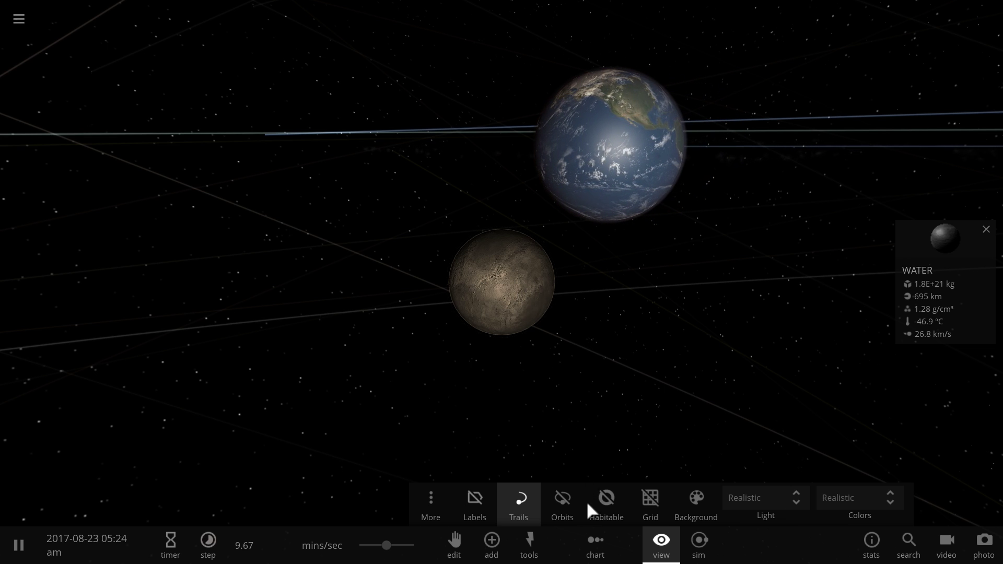
Try to place Europa from the library's moons over Earth.
{"action": "left_click", "coordinate": [492, 540]}
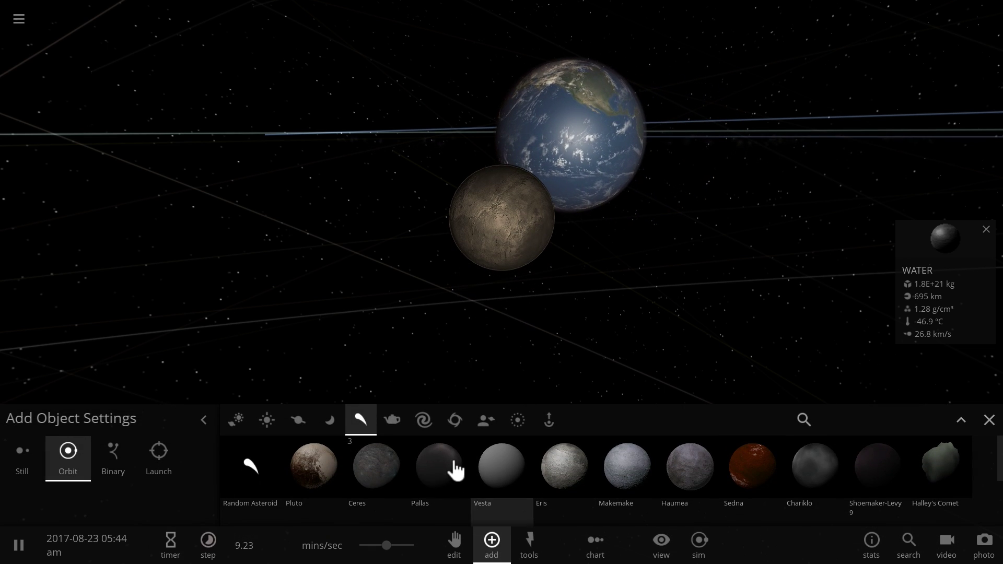
{"action": "left_click", "coordinate": [337, 423]}
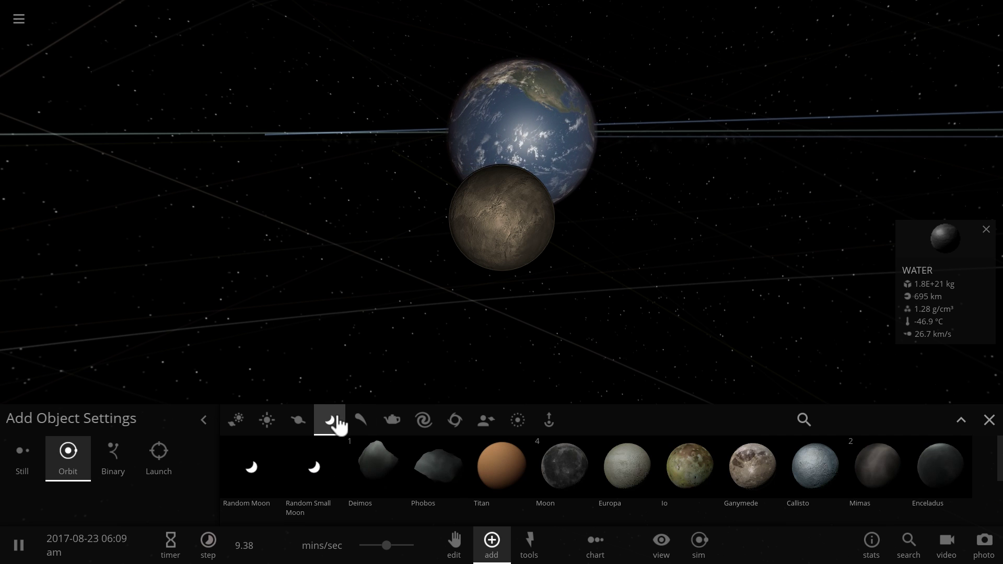
{"action": "left_click", "coordinate": [641, 477]}
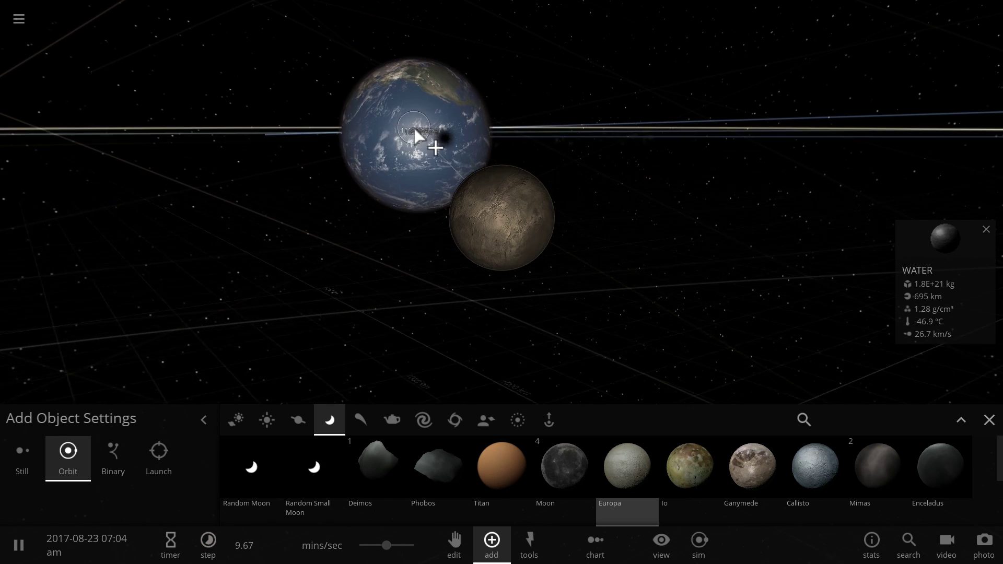
{"action": "left_click", "coordinate": [375, 142]}
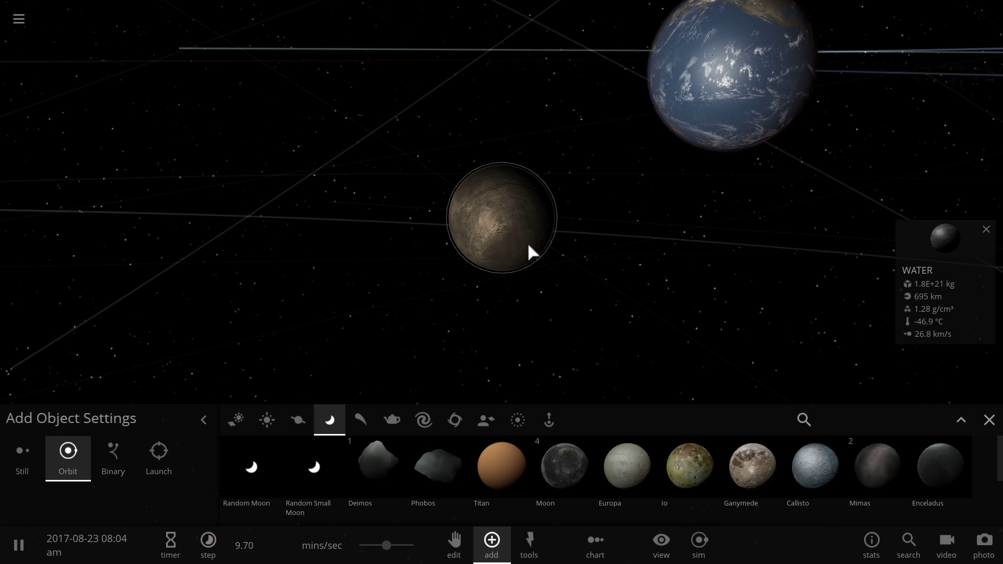
Pause the simulation and compare the properties of WATER with those of the neighbouring Europa body.
{"action": "scroll", "coordinate": [511, 319], "scroll_direction": "down", "scroll_amount": 2}
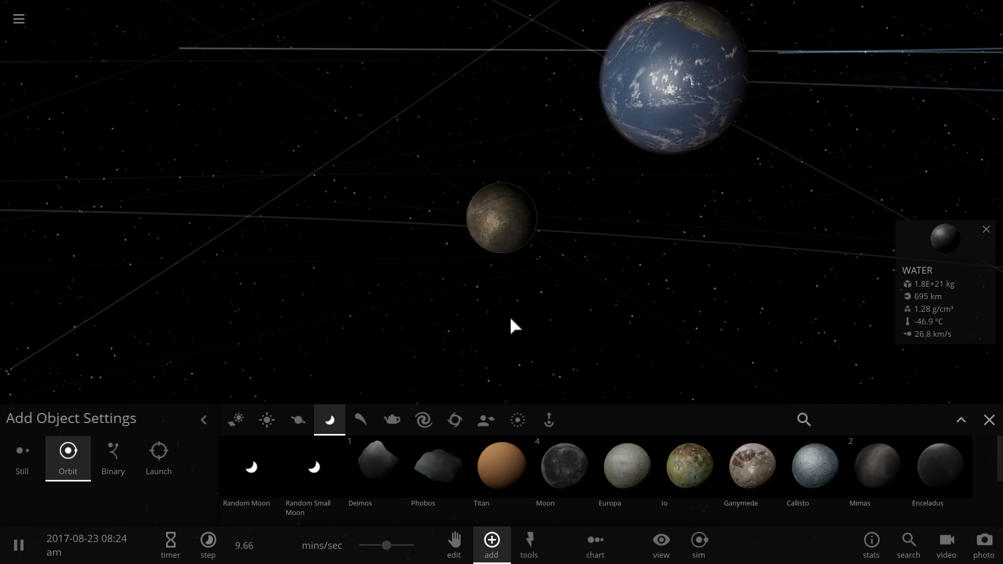
{"action": "key", "text": "space"}
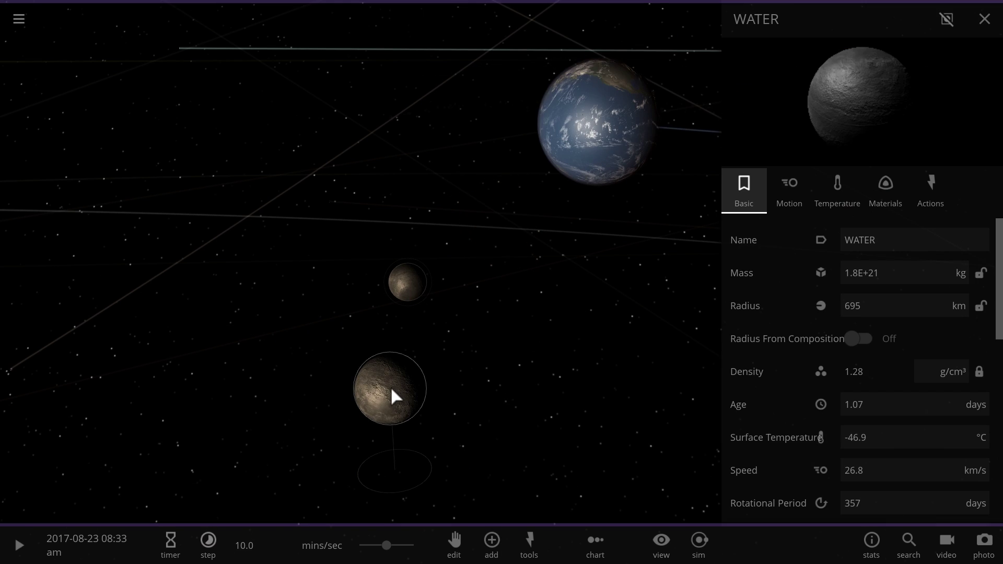
{"action": "double_click", "coordinate": [392, 391]}
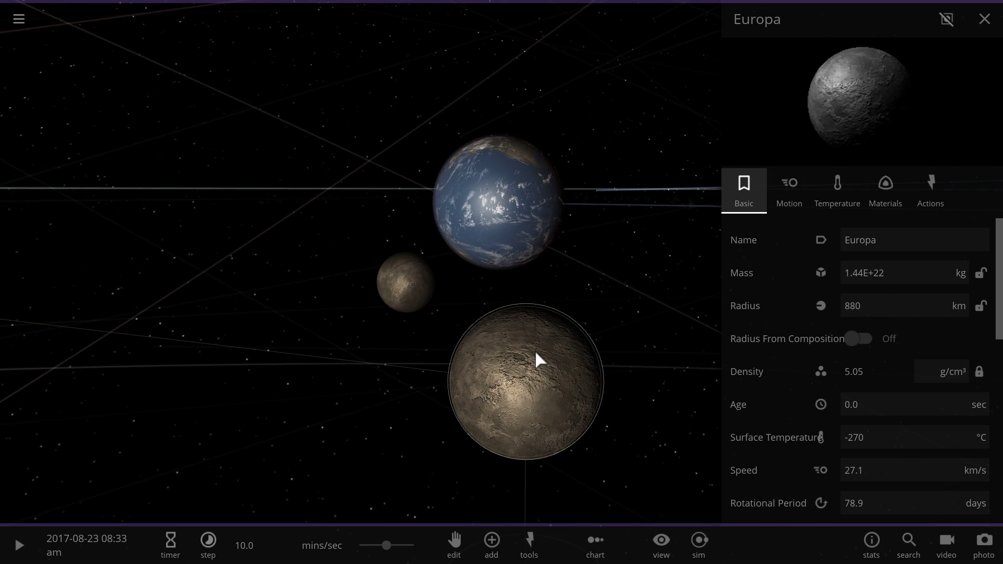
{"action": "left_click", "coordinate": [412, 276]}
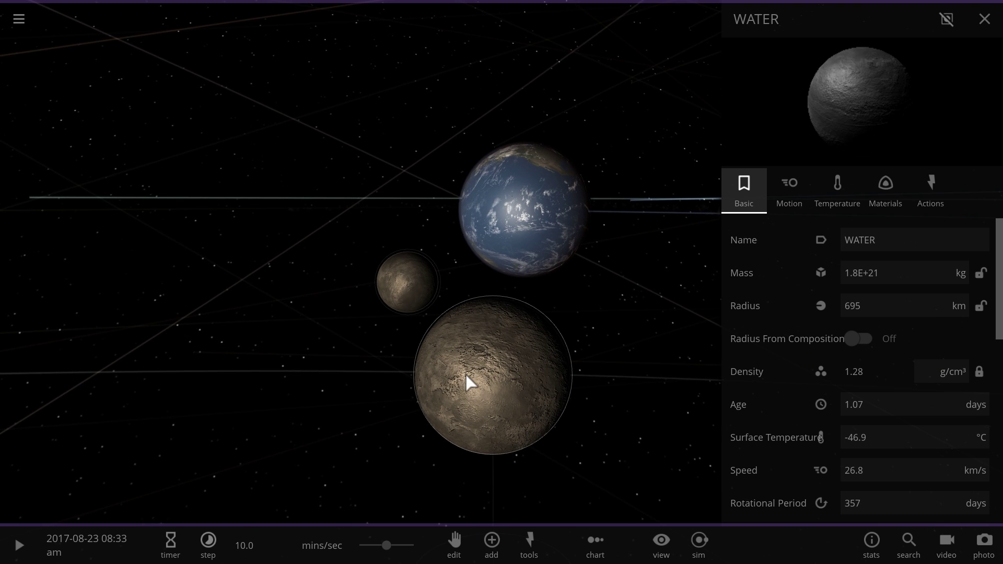
{"action": "left_click", "coordinate": [466, 375]}
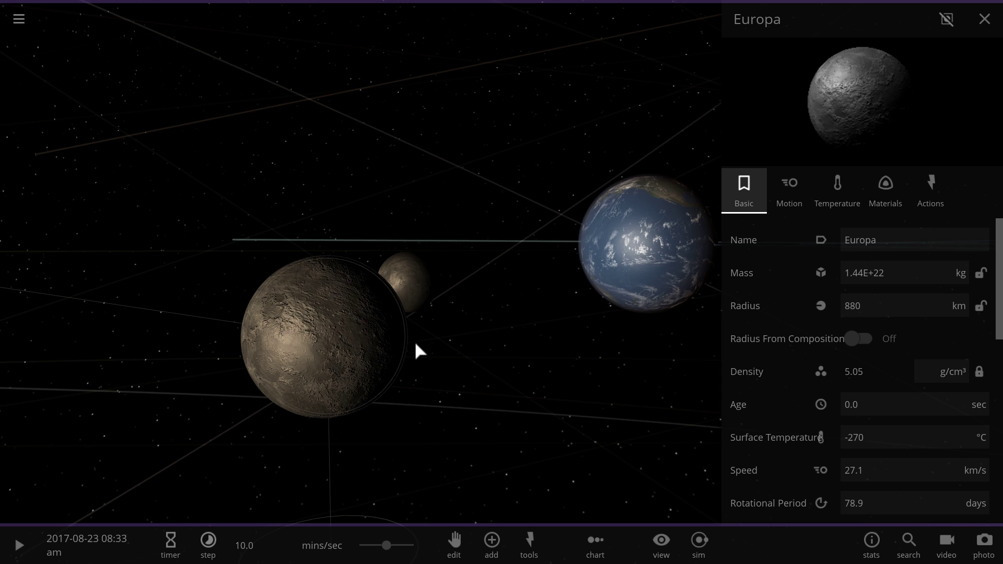
{"action": "scroll", "coordinate": [414, 341], "scroll_direction": "down", "scroll_amount": 3}
{"action": "scroll", "coordinate": [439, 363], "scroll_direction": "down", "scroll_amount": 2}
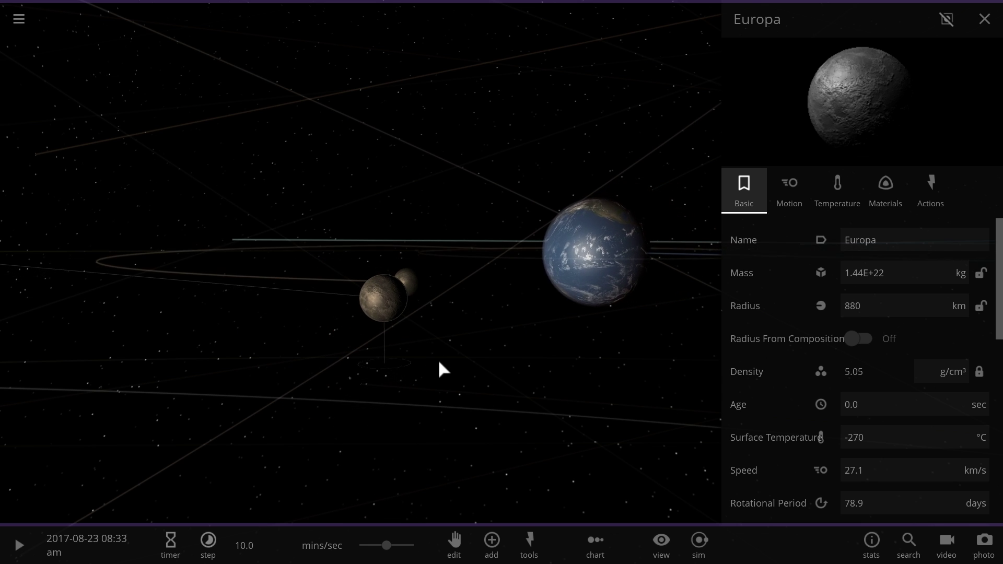
Add the 100% water asteroid Pluto Water near Europa and set its radius to 1010 km.
{"action": "left_click", "coordinate": [366, 364]}
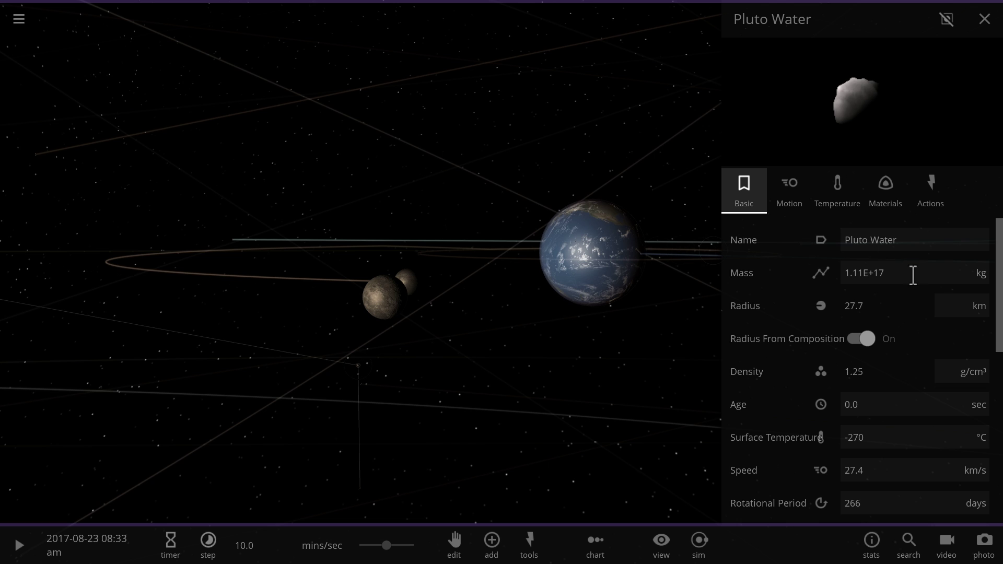
{"action": "left_click", "coordinate": [888, 201]}
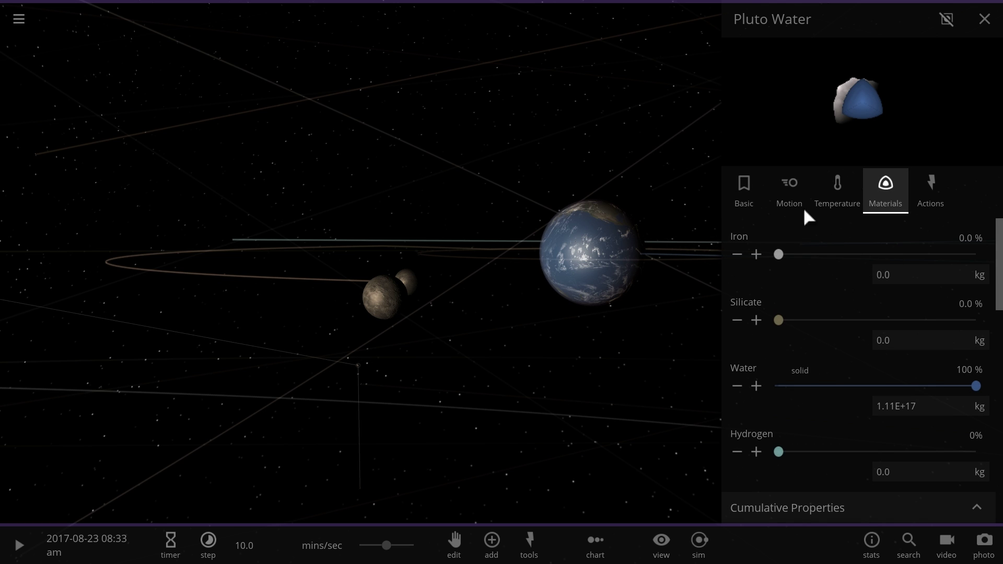
{"action": "left_click", "coordinate": [757, 209]}
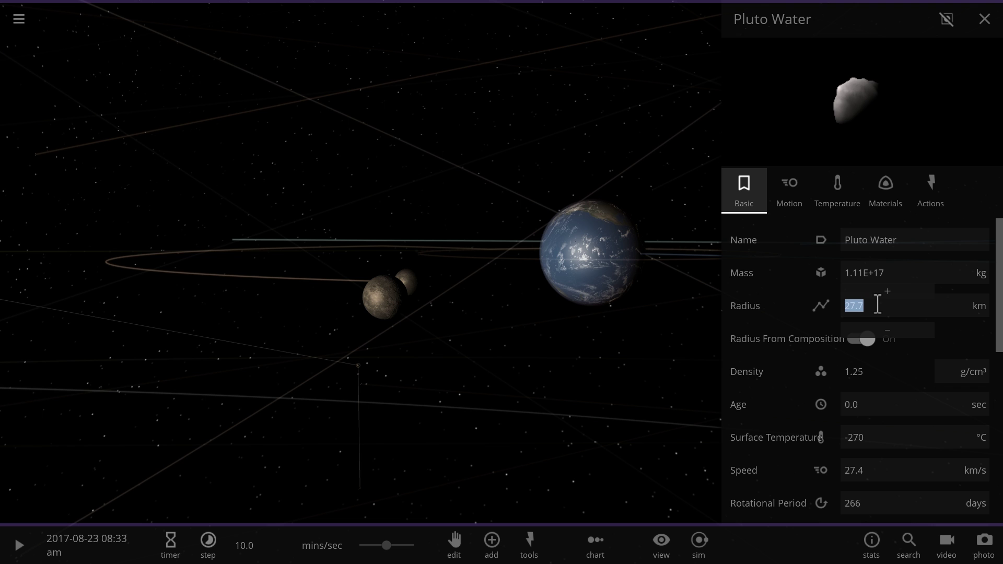
{"action": "key", "text": "Return"}
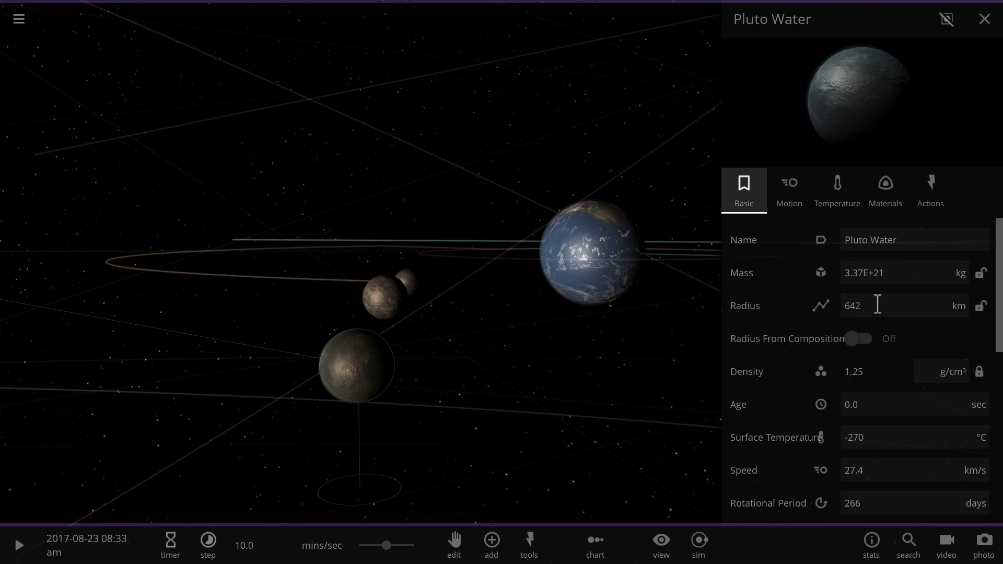
Focus on Pluto Water and compare its properties with those of Europa.
{"action": "left_click_drag", "start_coordinate": [415, 349], "coordinate": [460, 363]}
{"action": "double_click", "coordinate": [547, 372]}
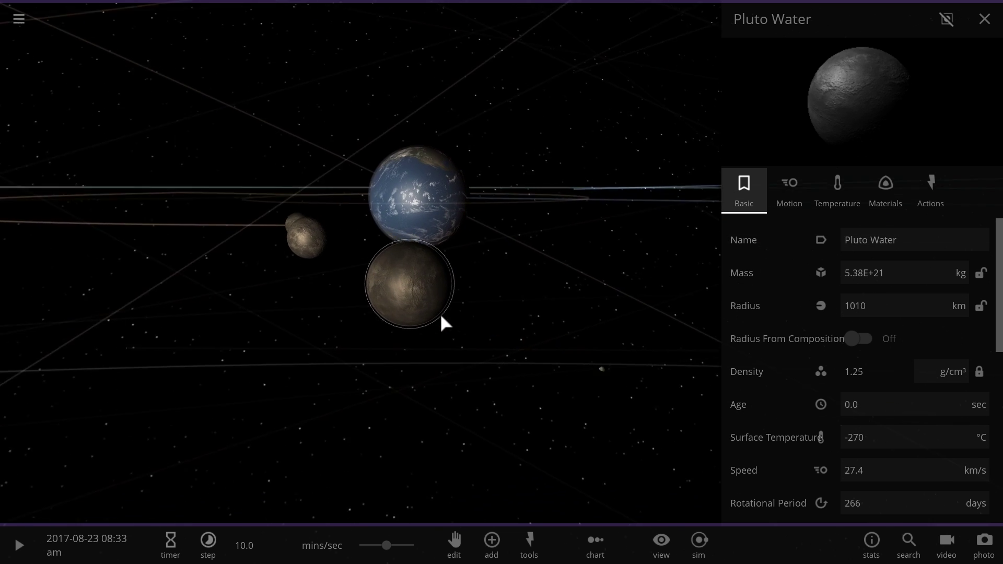
{"action": "left_click", "coordinate": [244, 226]}
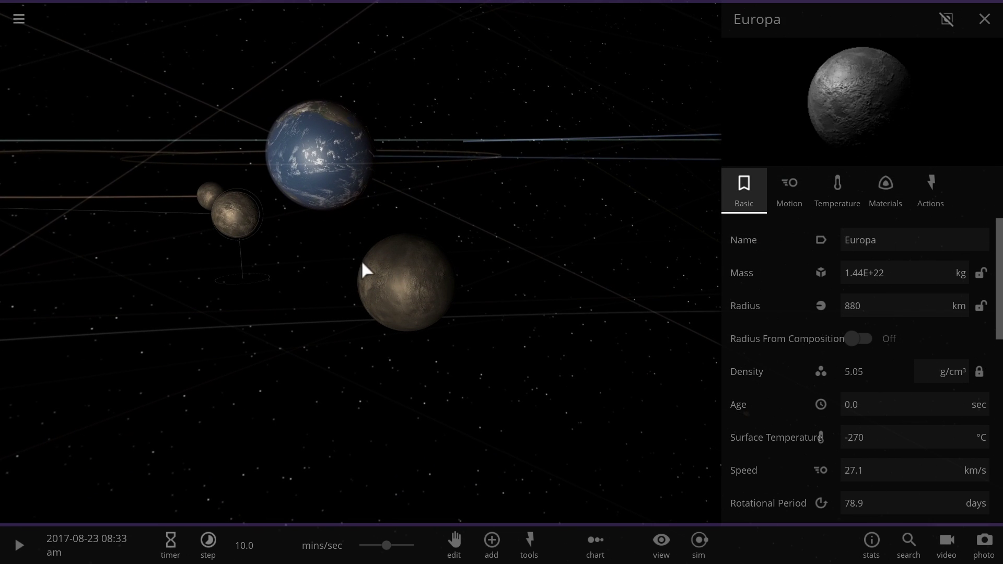
{"action": "left_click", "coordinate": [396, 282]}
Preview Pluto from the object library over Pluto Water to compare their sizes.
{"action": "left_click", "coordinate": [492, 546]}
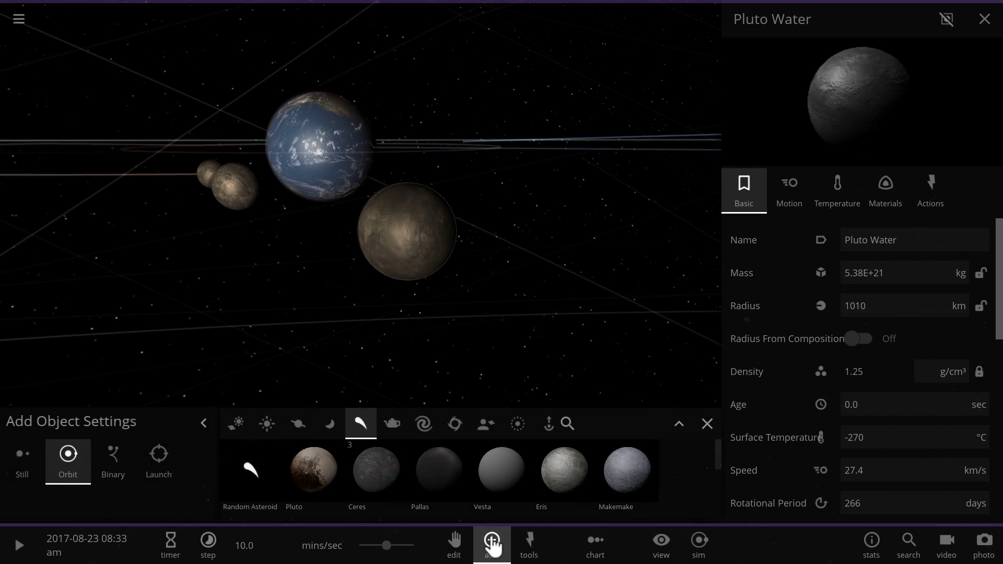
{"action": "left_click", "coordinate": [321, 465]}
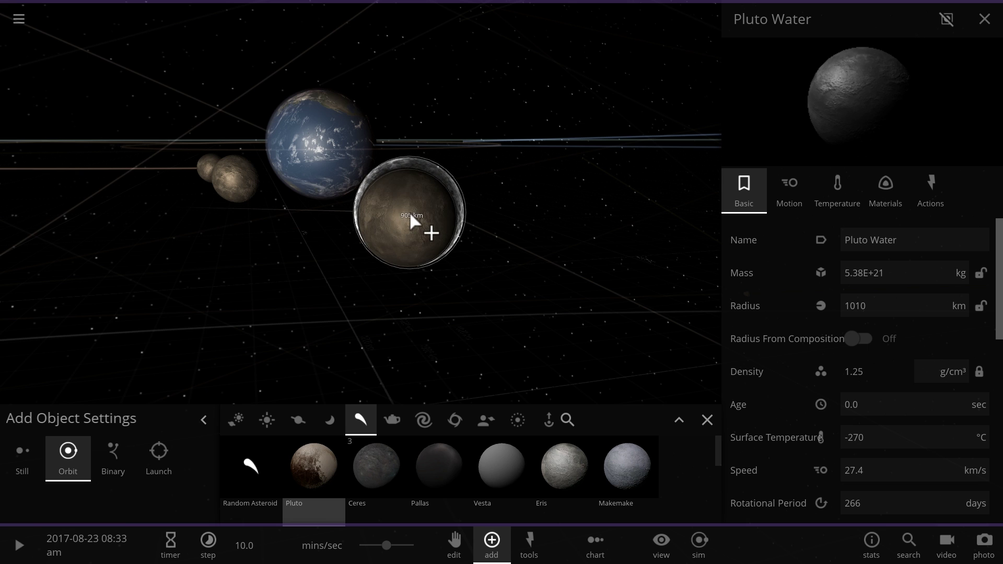
{"action": "scroll", "coordinate": [409, 213], "scroll_direction": "up", "scroll_amount": 3}
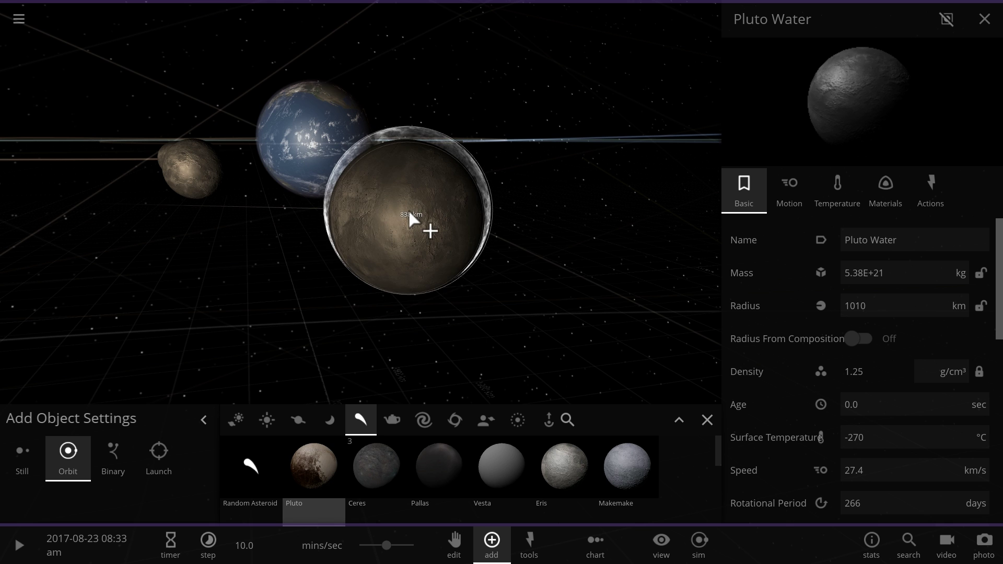
{"action": "left_click", "coordinate": [401, 218]}
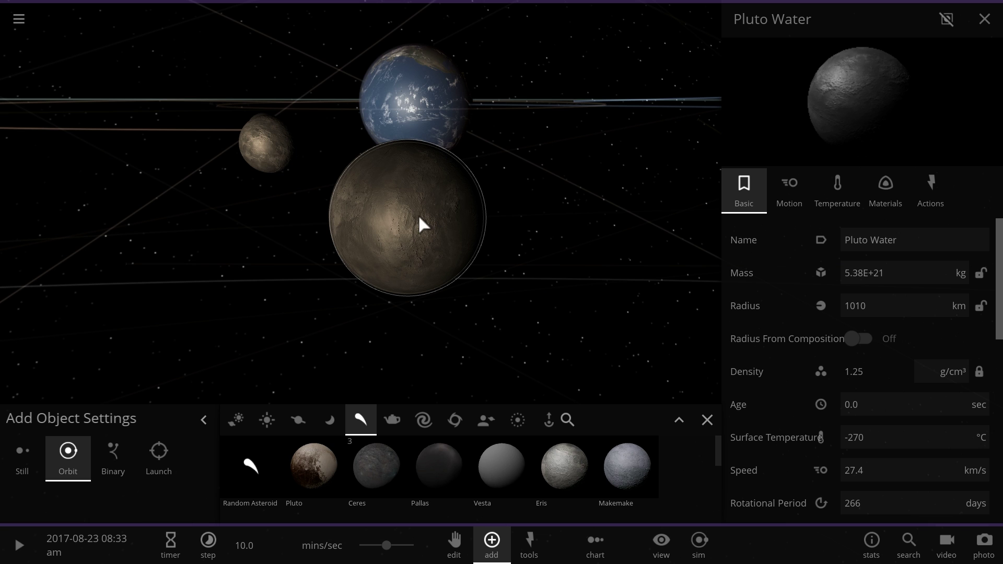
{"action": "right_click_drag", "start_coordinate": [419, 216], "coordinate": [430, 212]}
{"action": "scroll", "coordinate": [430, 212], "scroll_direction": "down", "scroll_amount": 3}
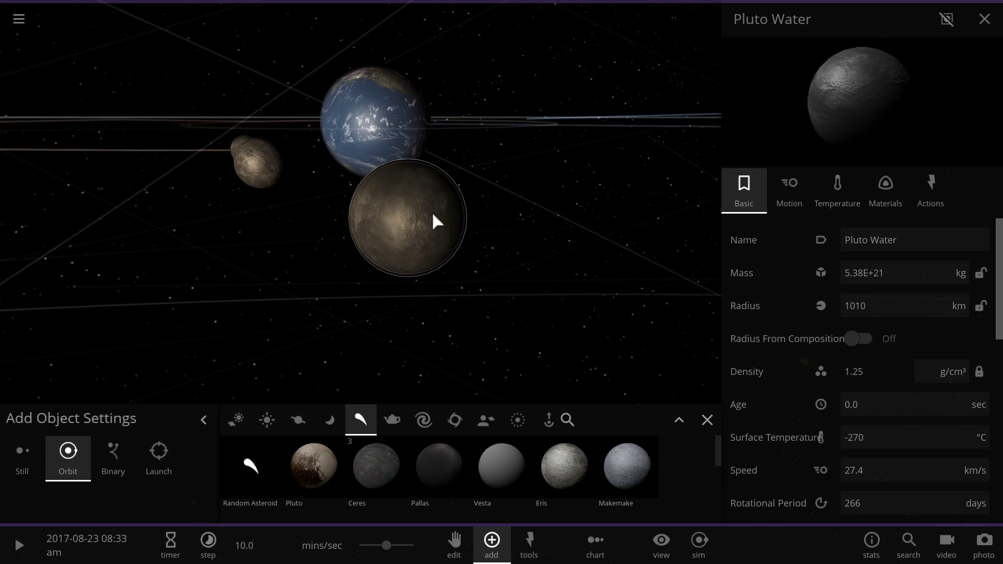
{"action": "scroll", "coordinate": [429, 212], "scroll_direction": "down", "scroll_amount": 3}
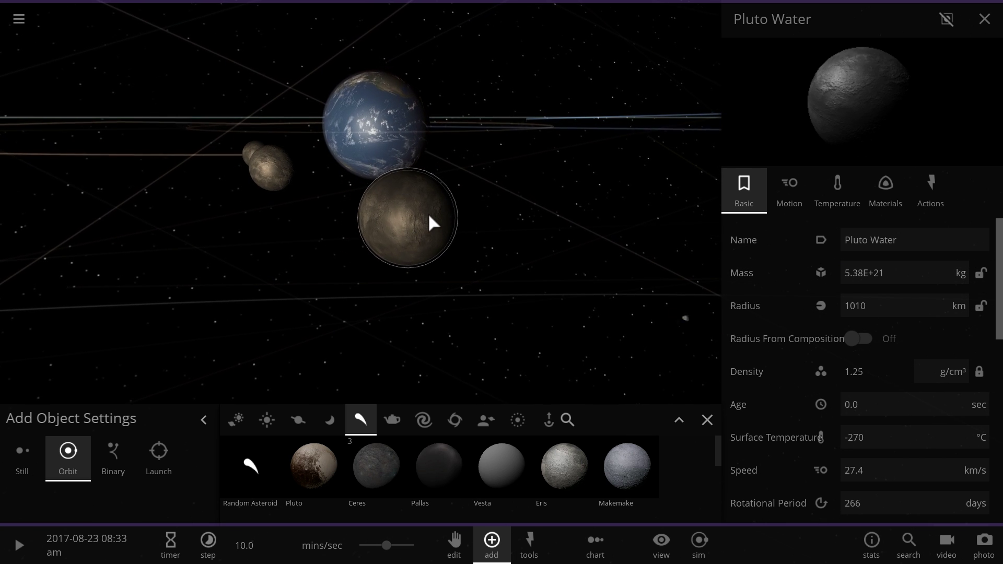
Add the Triton Water asteroid beside Pluto Water, set its radius to 1170 km and inspect it up close.
{"action": "left_click", "coordinate": [554, 277]}
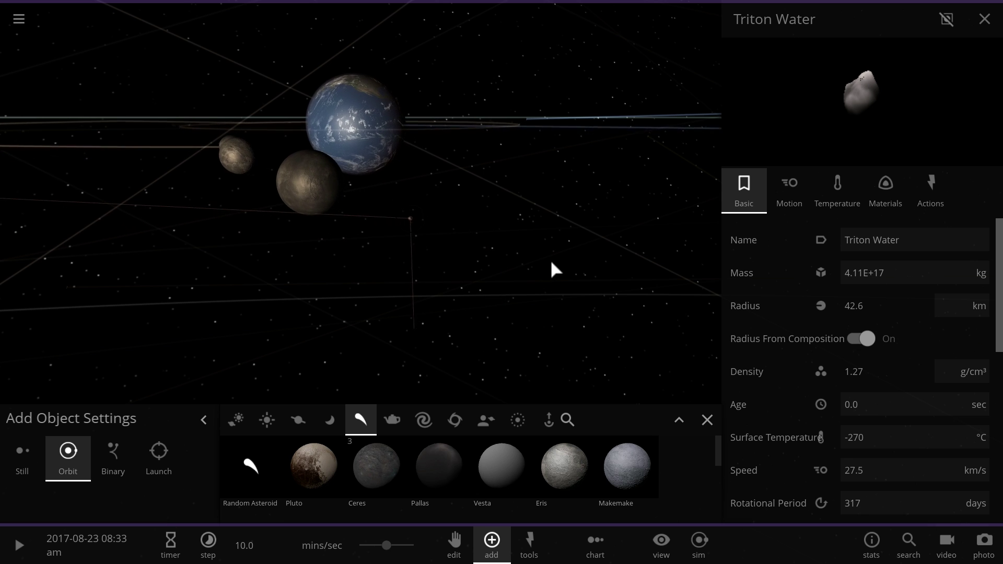
{"action": "right_click_drag", "start_coordinate": [515, 275], "coordinate": [490, 246]}
{"action": "scroll", "coordinate": [469, 233], "scroll_direction": "up", "scroll_amount": 3}
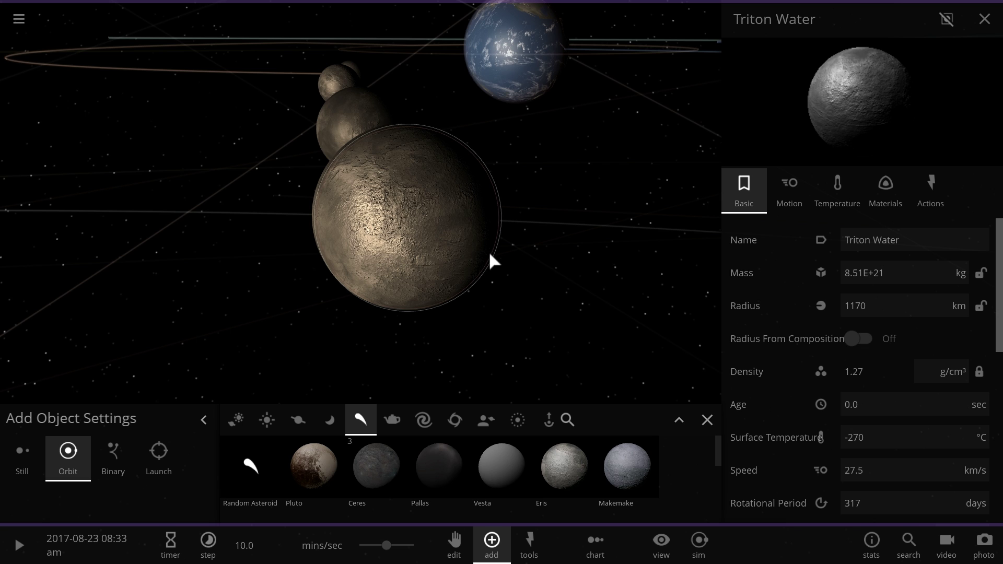
{"action": "right_click_drag", "start_coordinate": [490, 254], "coordinate": [524, 254]}
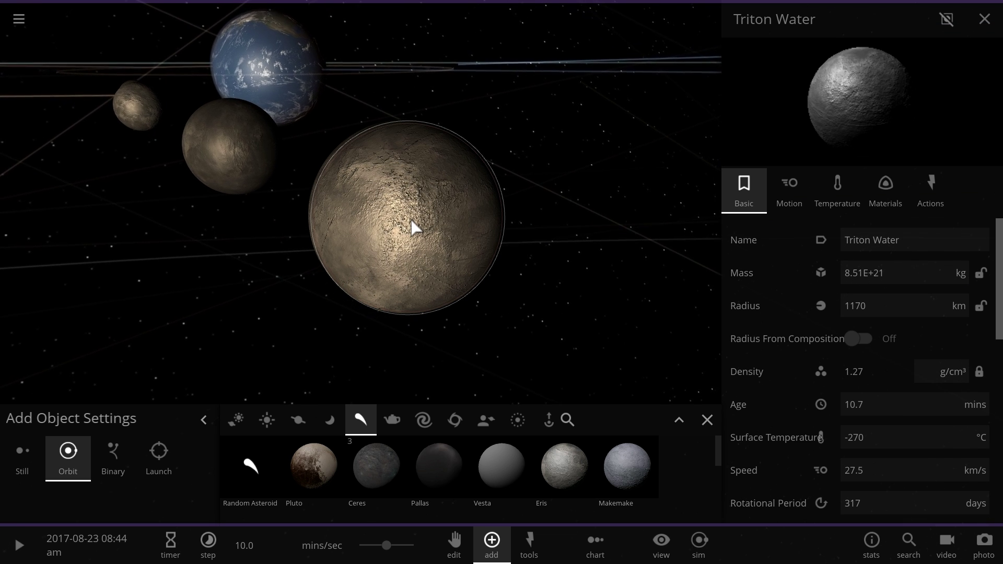
{"action": "scroll", "coordinate": [413, 228], "scroll_direction": "up", "scroll_amount": 3}
{"action": "scroll", "coordinate": [412, 228], "scroll_direction": "down", "scroll_amount": 3}
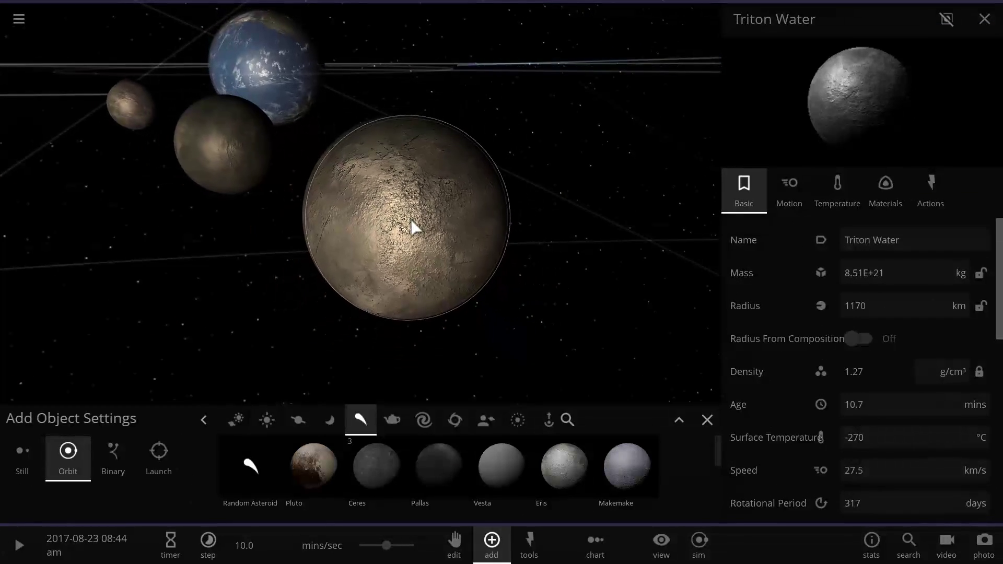
Compare the properties of Triton Water with those of Pluto Water and inspect Triton Water's surface up close.
{"action": "left_click", "coordinate": [238, 160]}
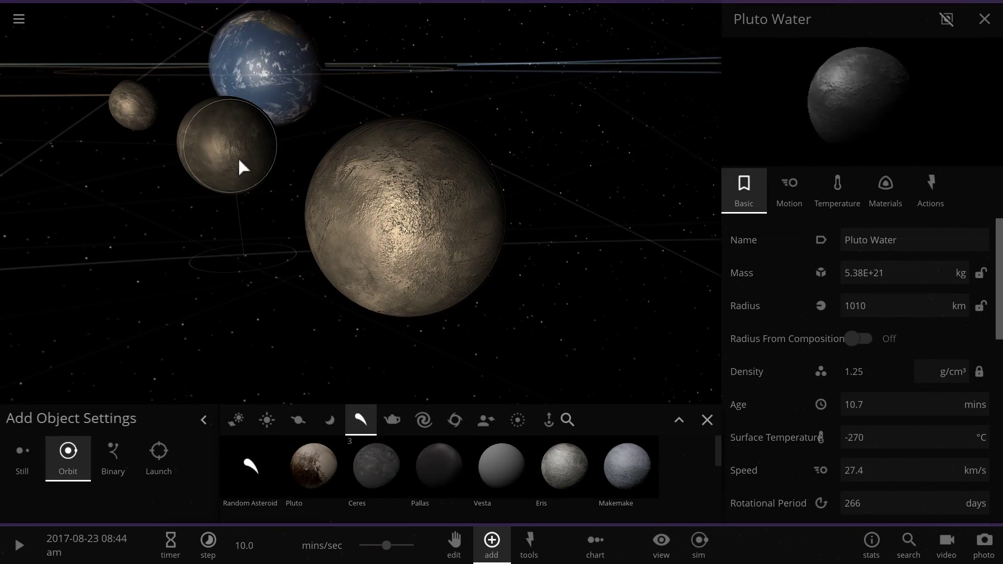
{"action": "left_click", "coordinate": [377, 221]}
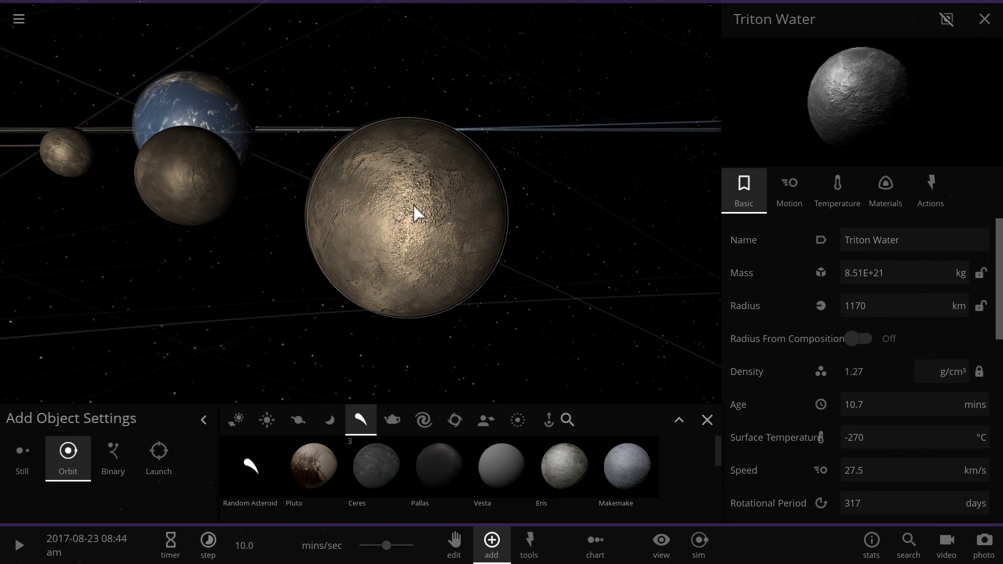
{"action": "left_click", "coordinate": [183, 165]}
{"action": "left_click", "coordinate": [434, 219]}
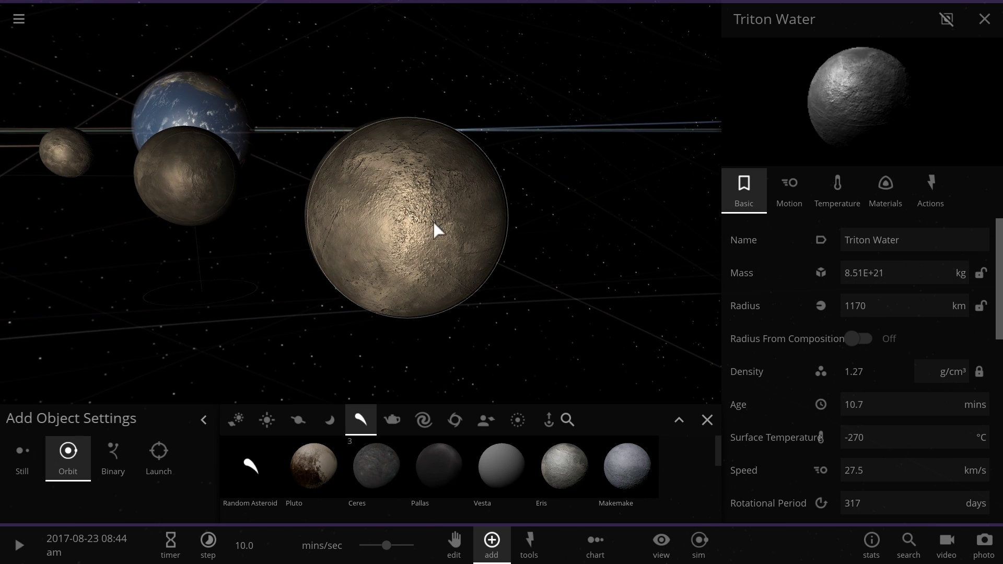
{"action": "scroll", "coordinate": [412, 252], "scroll_direction": "up", "scroll_amount": 4}
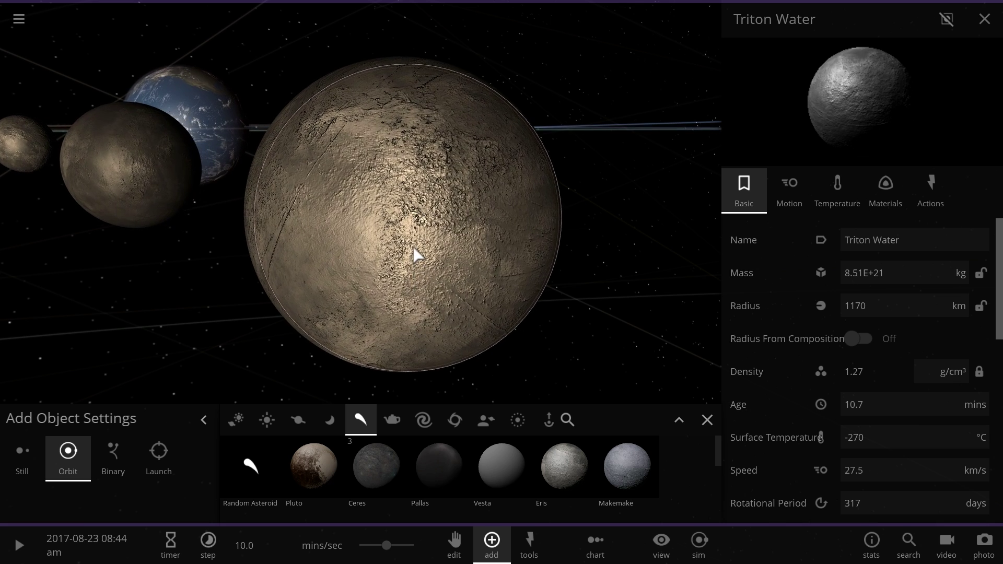
{"action": "right_click_drag", "start_coordinate": [412, 249], "coordinate": [402, 244]}
{"action": "scroll", "coordinate": [405, 252], "scroll_direction": "down", "scroll_amount": 3}
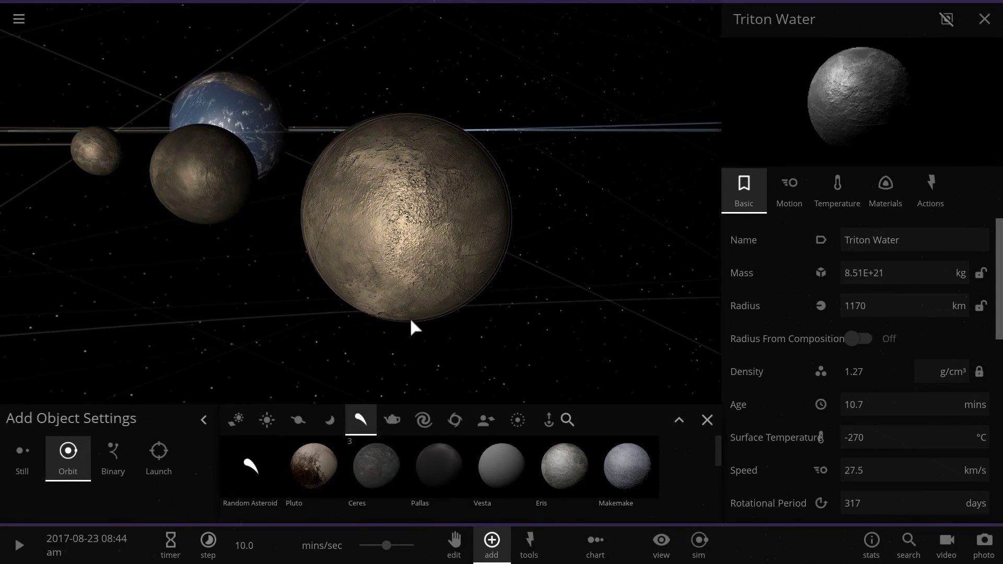
Find Triton among the library's moons with "tr", preview it over Triton Water to compare sizes, and close the object library.
{"action": "left_click", "coordinate": [329, 422]}
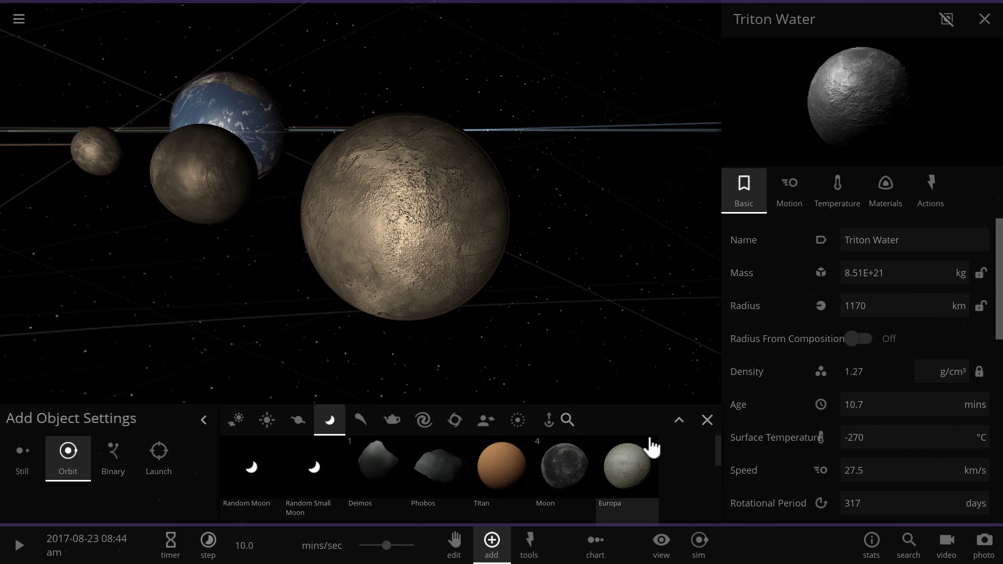
{"action": "type", "text": "tr"}
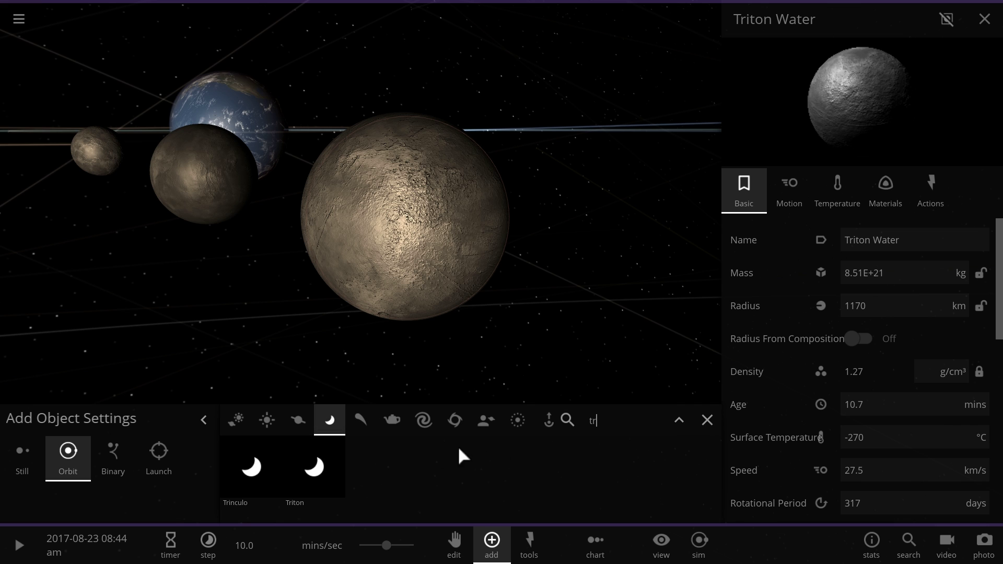
{"action": "left_click", "coordinate": [297, 483]}
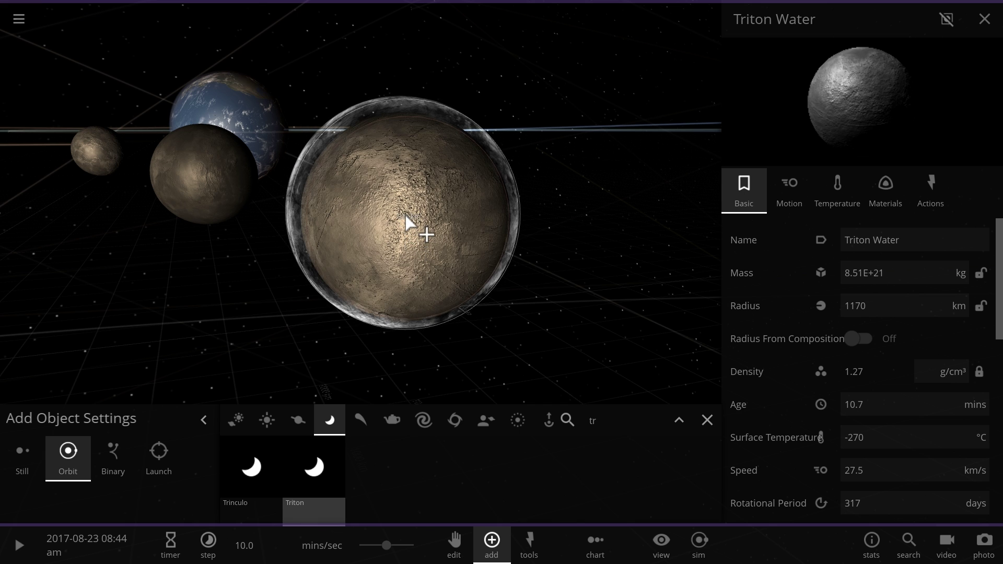
{"action": "key", "text": "Escape"}
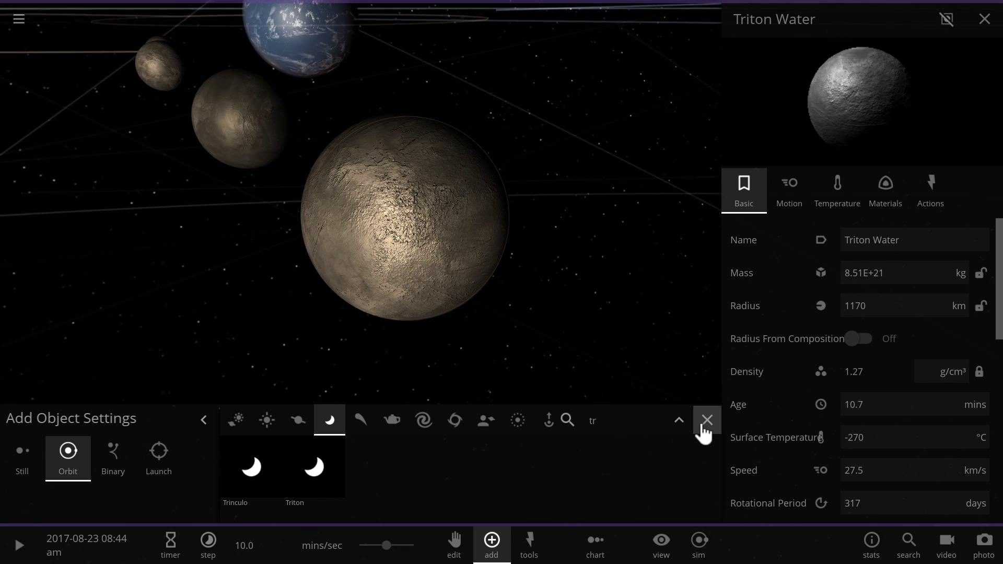
{"action": "left_click", "coordinate": [706, 421]}
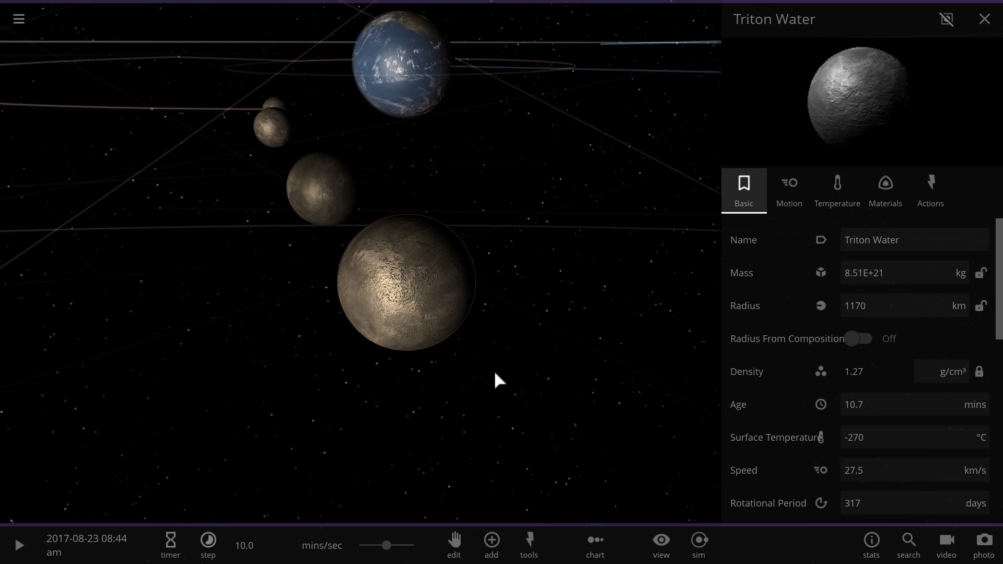
Focus on the small Callisto Water asteroid beyond Triton Water and set its radius to 1800 km.
{"action": "scroll", "coordinate": [456, 374], "scroll_direction": "down", "scroll_amount": 3}
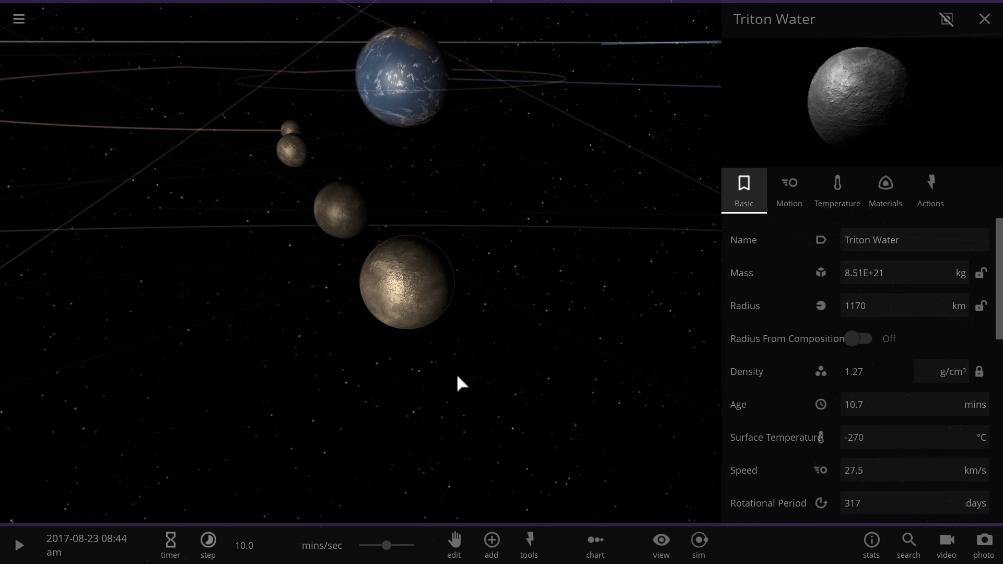
{"action": "left_click_drag", "start_coordinate": [465, 389], "coordinate": [457, 365]}
{"action": "scroll", "coordinate": [459, 367], "scroll_direction": "down", "scroll_amount": 2}
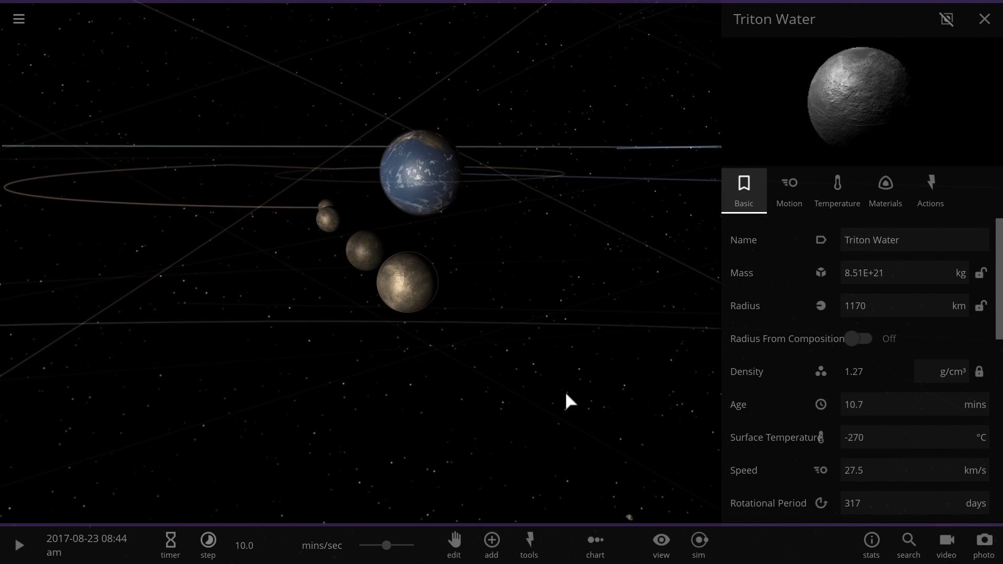
{"action": "left_click", "coordinate": [628, 510]}
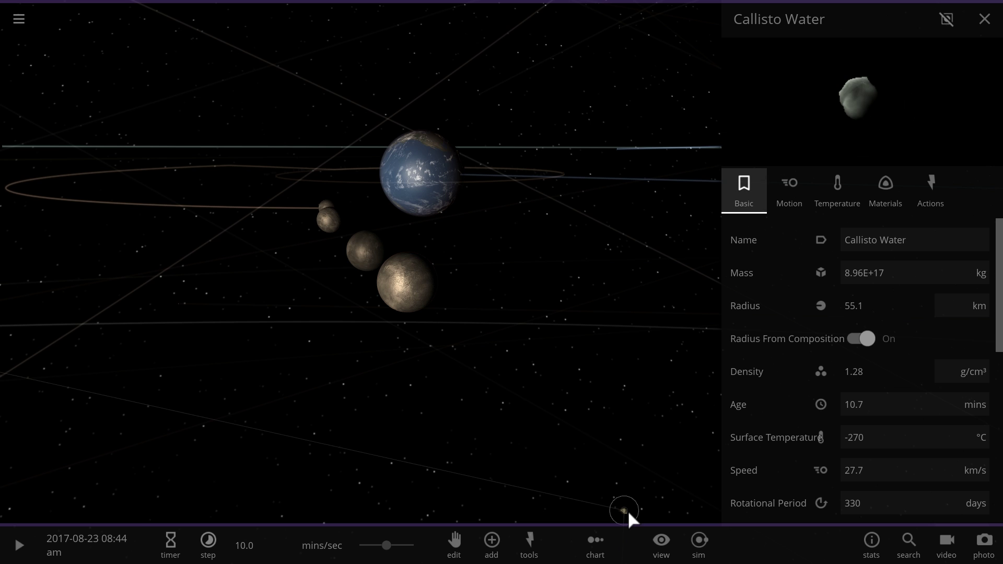
{"action": "double_click", "coordinate": [628, 510]}
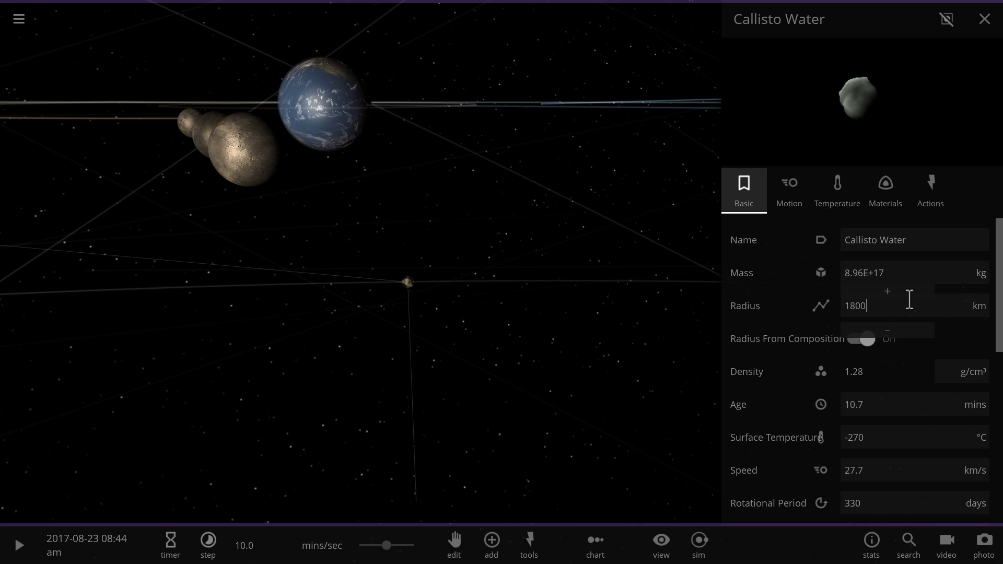
{"action": "key", "text": "Return"}
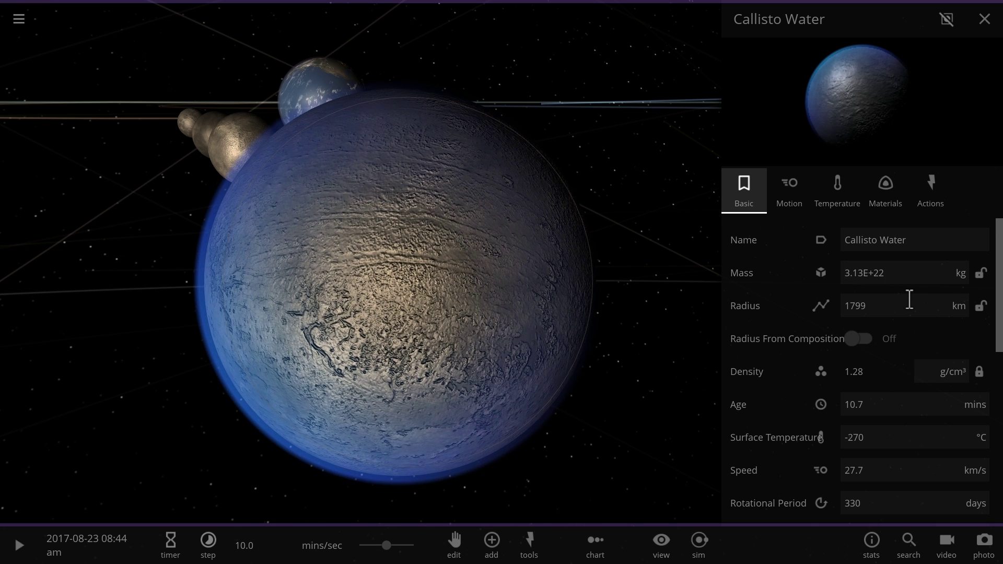
Examine Callisto Water's material composition, basic properties and surface, comparing it with the neighbouring bodies.
{"action": "left_click", "coordinate": [885, 189]}
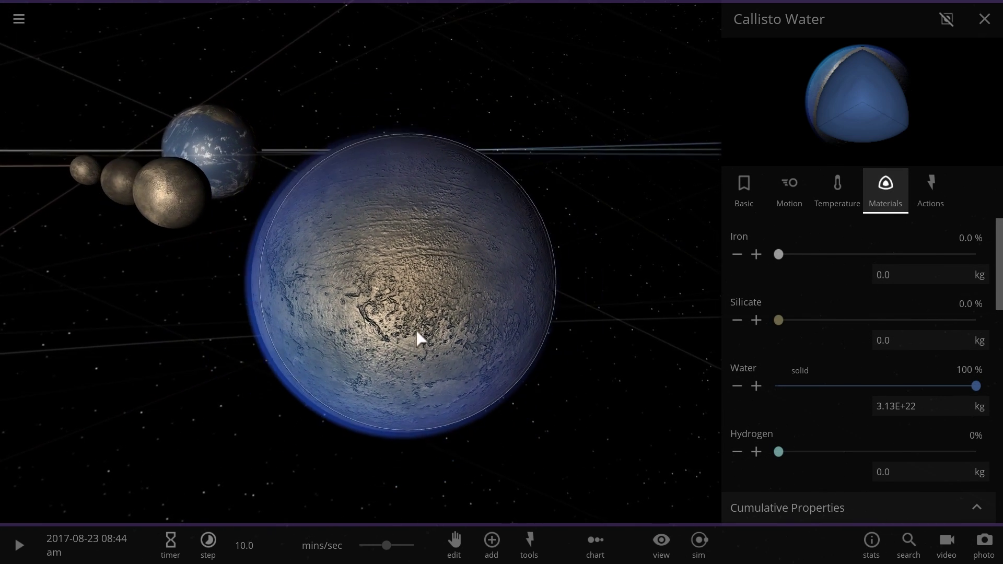
{"action": "left_click", "coordinate": [744, 194]}
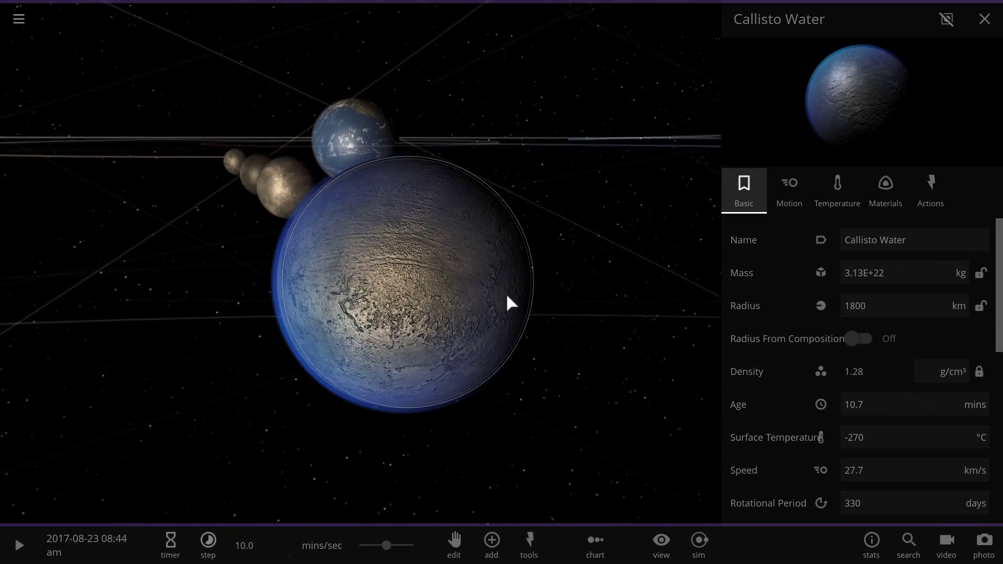
{"action": "left_click_drag", "start_coordinate": [443, 305], "coordinate": [472, 258]}
{"action": "scroll", "coordinate": [471, 259], "scroll_direction": "up", "scroll_amount": 4}
{"action": "scroll", "coordinate": [474, 266], "scroll_direction": "down", "scroll_amount": 5}
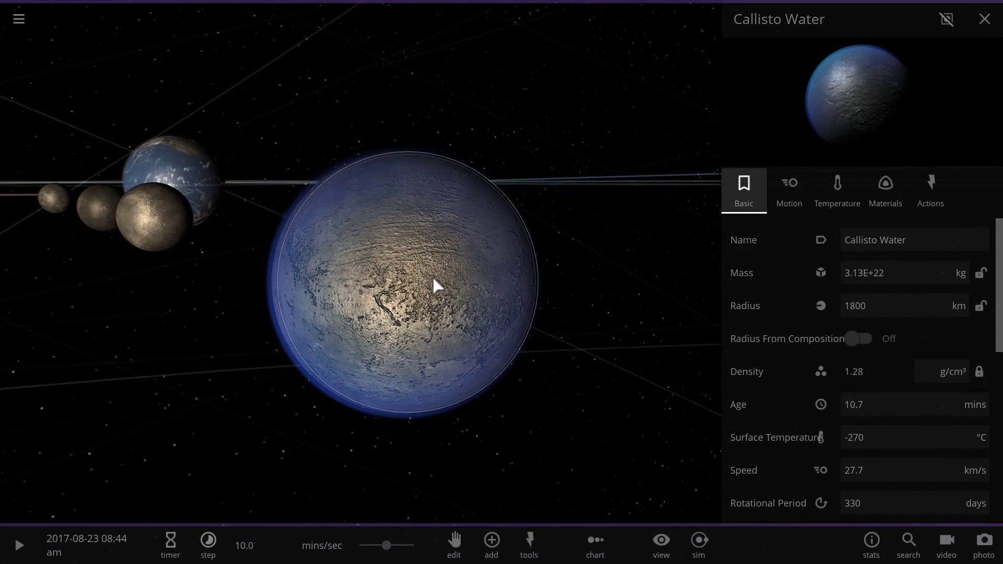
{"action": "left_click_drag", "start_coordinate": [432, 278], "coordinate": [408, 306]}
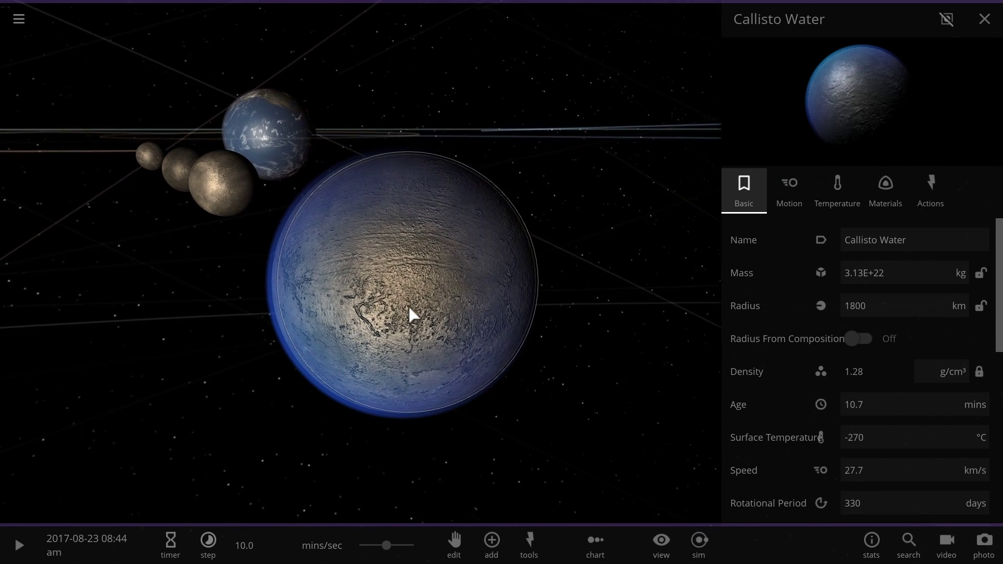
Preview the moon Callisto from the object library over Callisto Water to compare their sizes.
{"action": "left_click", "coordinate": [508, 549]}
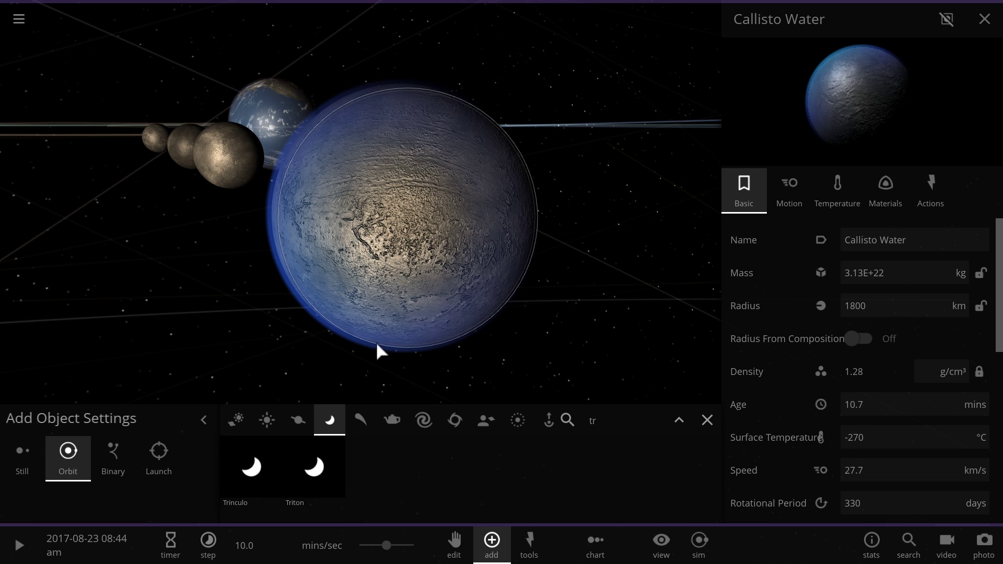
{"action": "left_click", "coordinate": [659, 429]}
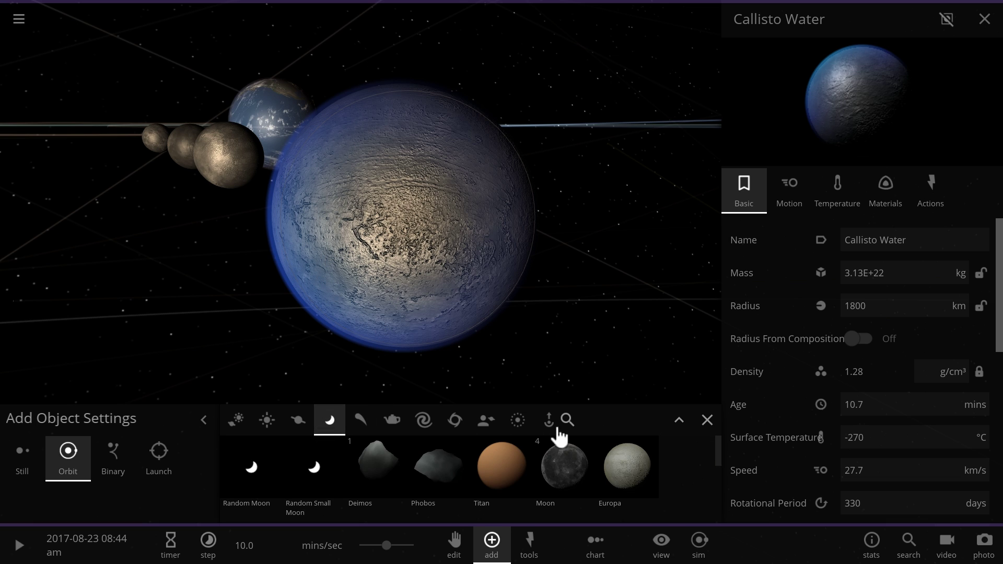
{"action": "scroll", "coordinate": [467, 480], "scroll_direction": "down", "scroll_amount": 2}
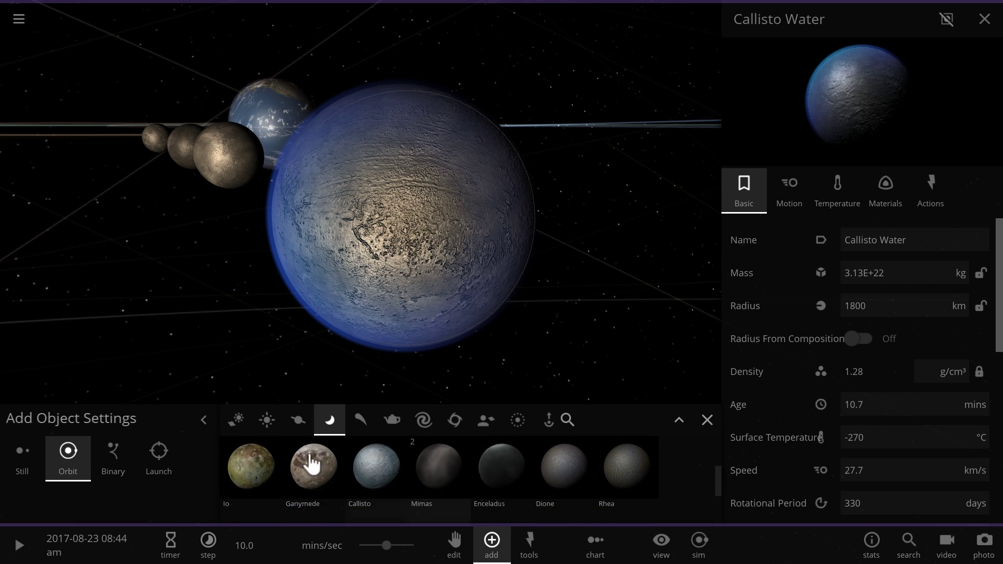
{"action": "left_click", "coordinate": [352, 475]}
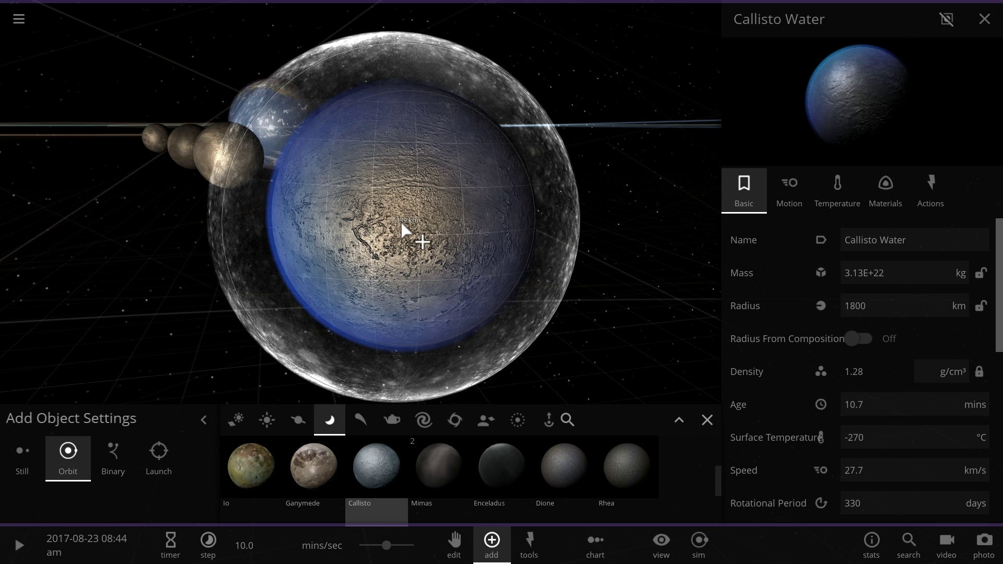
{"action": "left_click", "coordinate": [405, 230]}
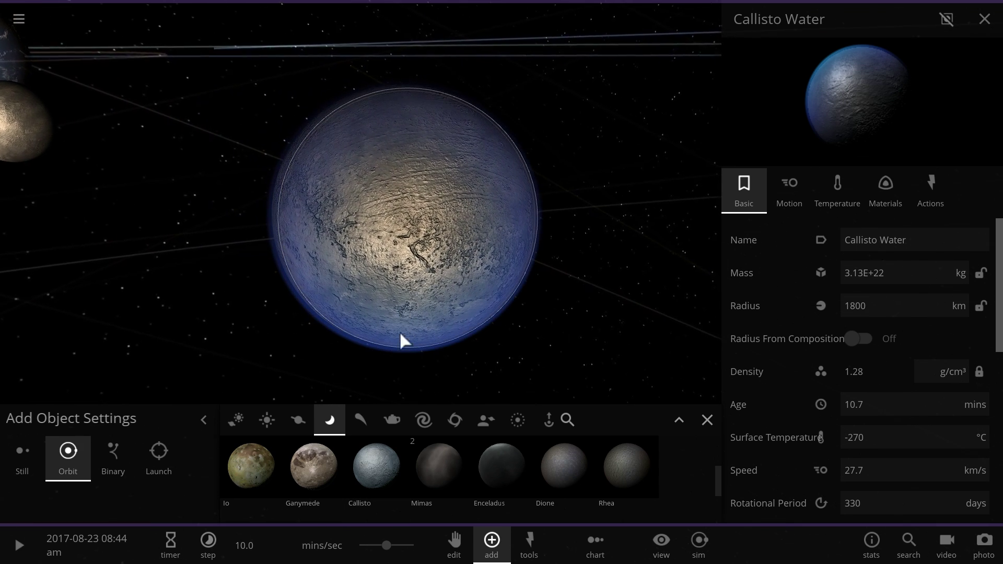
Preview the Moon from the object library over Callisto Water to compare their sizes.
{"action": "scroll", "coordinate": [454, 473], "scroll_direction": "up", "scroll_amount": 2}
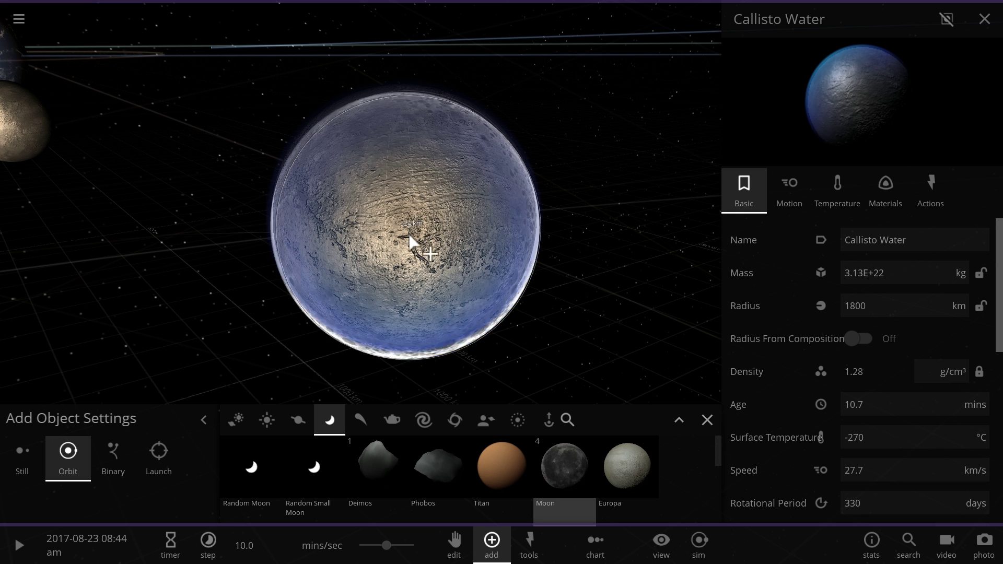
{"action": "left_click", "coordinate": [409, 238]}
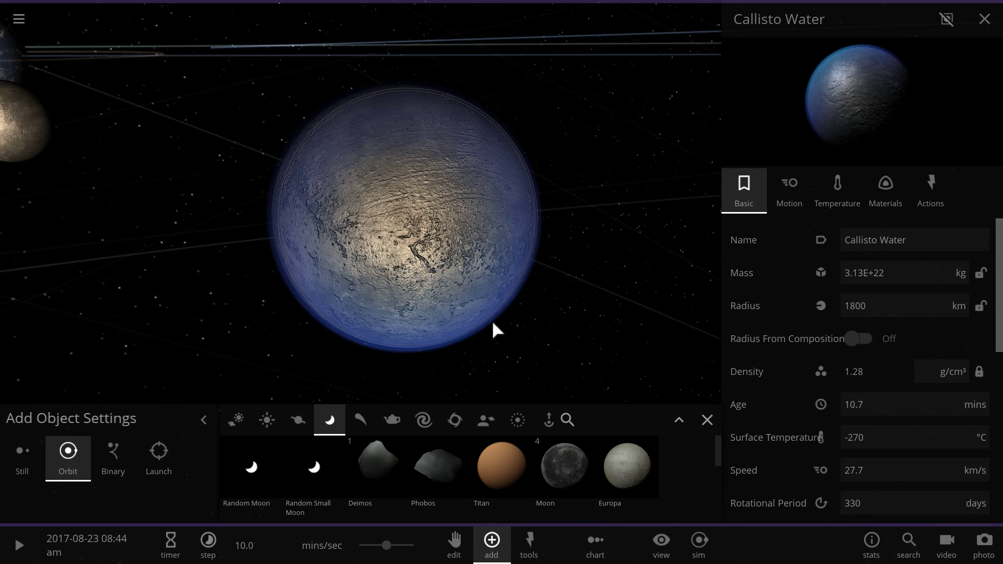
{"action": "left_click_drag", "start_coordinate": [493, 323], "coordinate": [437, 320]}
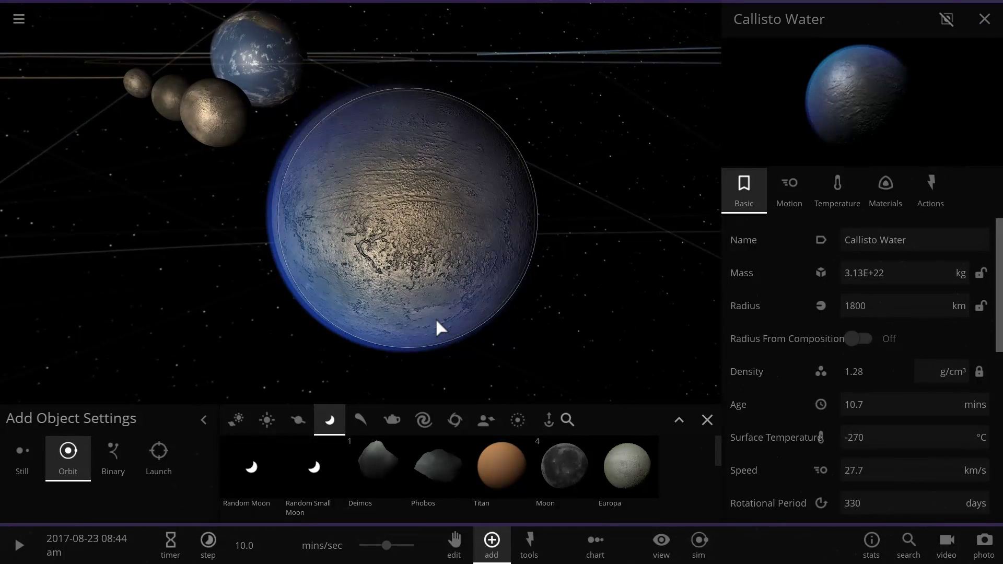
Select the small Titan Water asteroid beyond Callisto Water and set its radius to 1890 km.
{"action": "scroll", "coordinate": [435, 318], "scroll_direction": "down", "scroll_amount": 5}
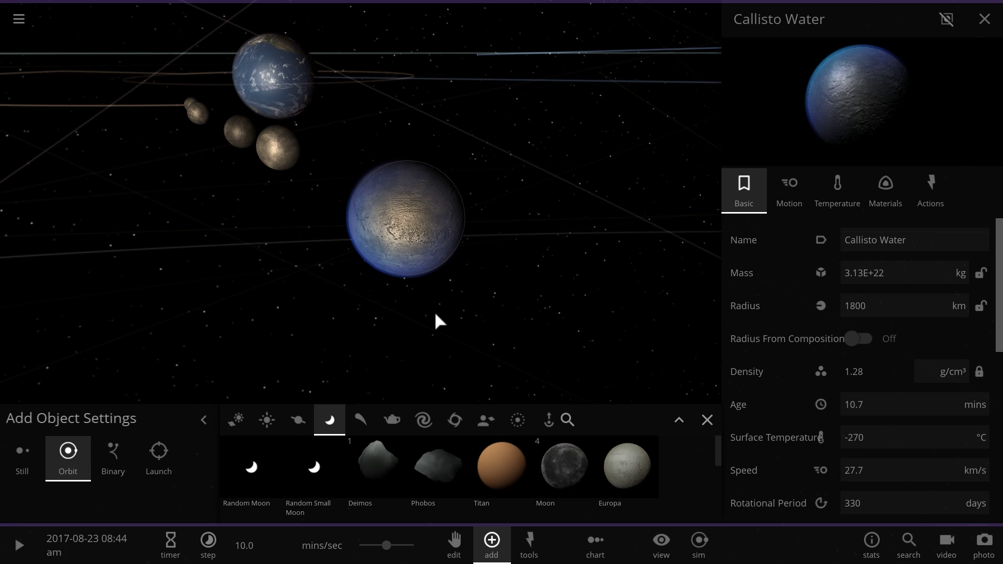
{"action": "scroll", "coordinate": [436, 314], "scroll_direction": "down", "scroll_amount": 3}
{"action": "left_click_drag", "start_coordinate": [403, 297], "coordinate": [560, 357]}
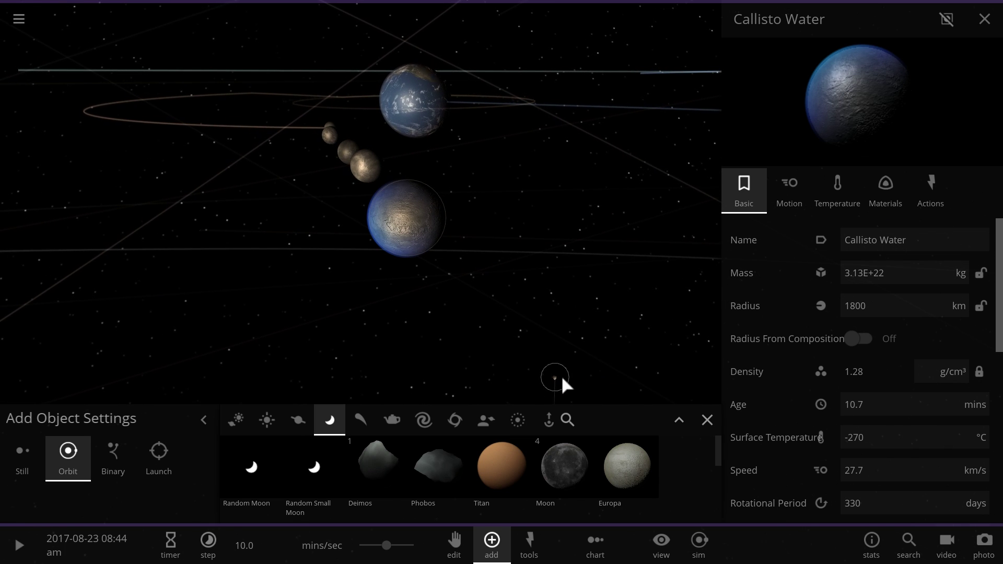
{"action": "left_click", "coordinate": [563, 379]}
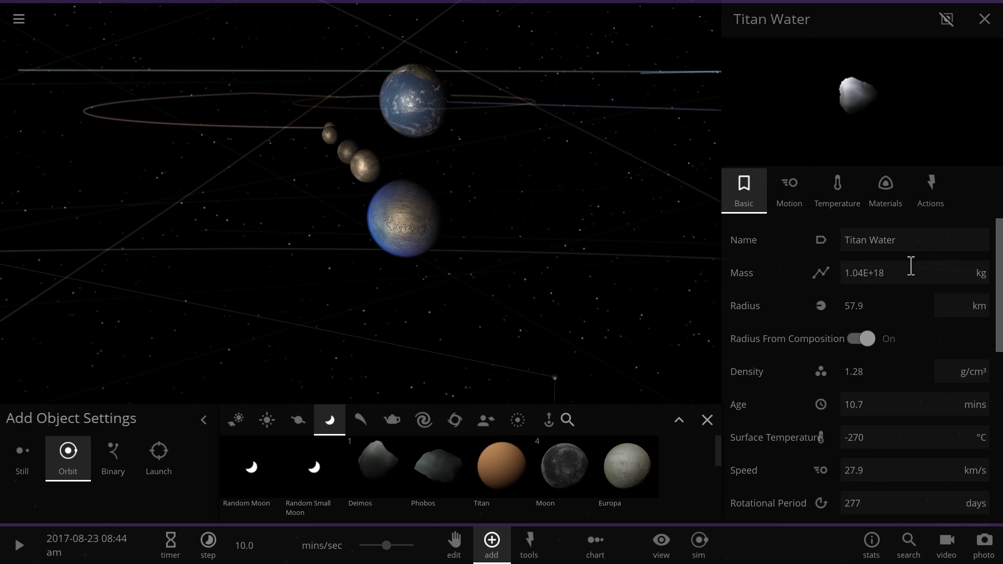
{"action": "left_click", "coordinate": [909, 304]}
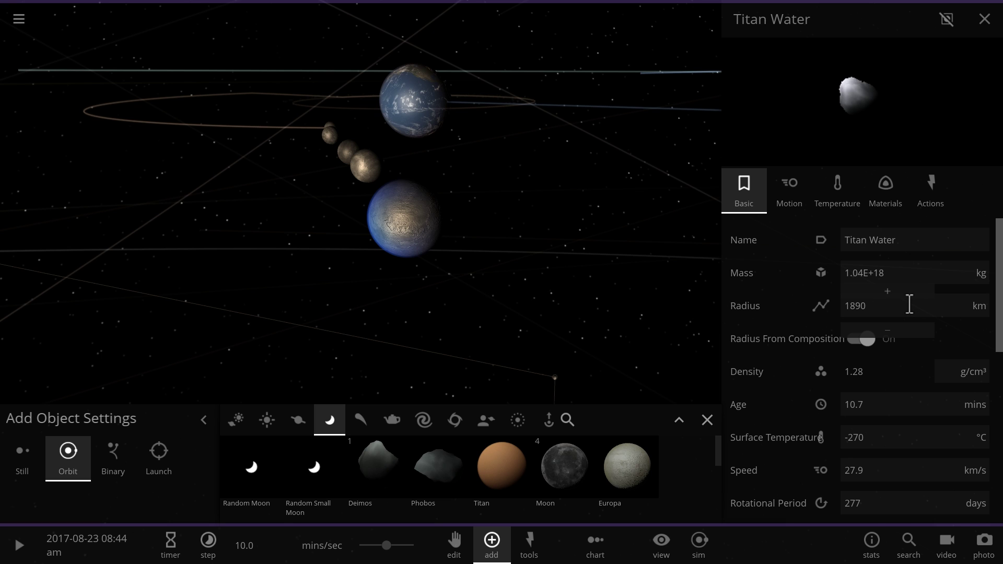
{"action": "key", "text": "Return"}
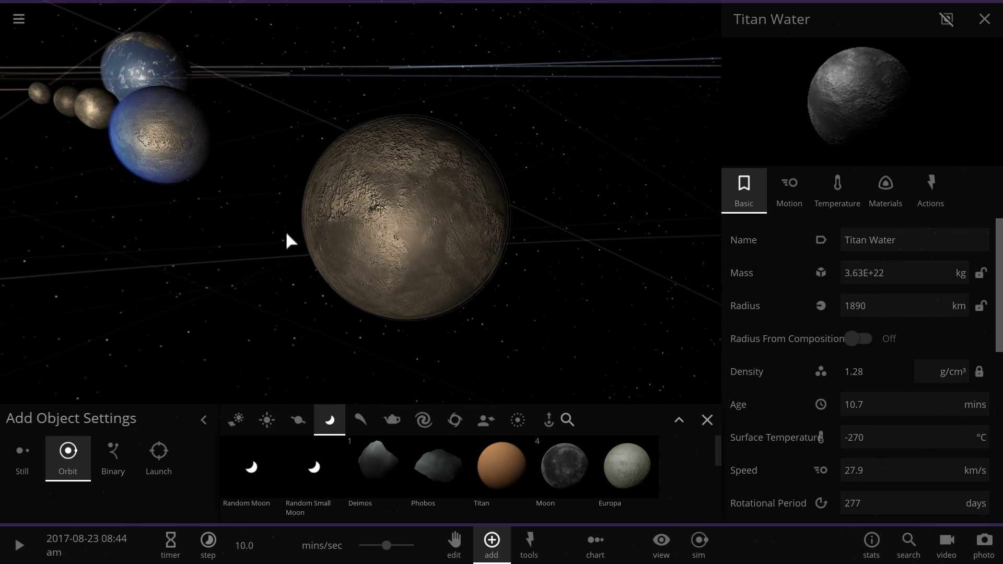
Compare Titan Water's properties with those of Callisto Water and inspect Titan Water's surface up close.
{"action": "left_click", "coordinate": [115, 141]}
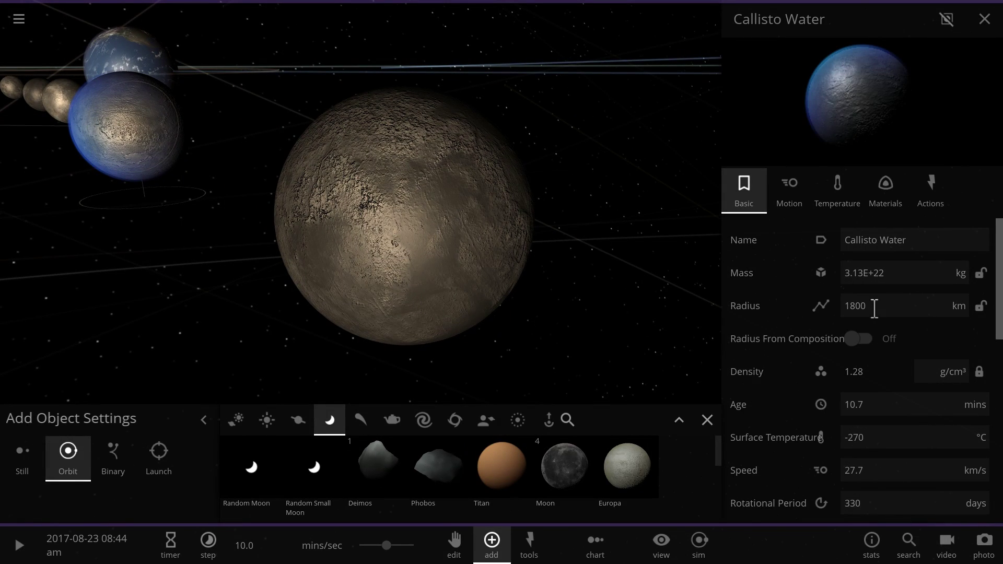
{"action": "left_click", "coordinate": [399, 234]}
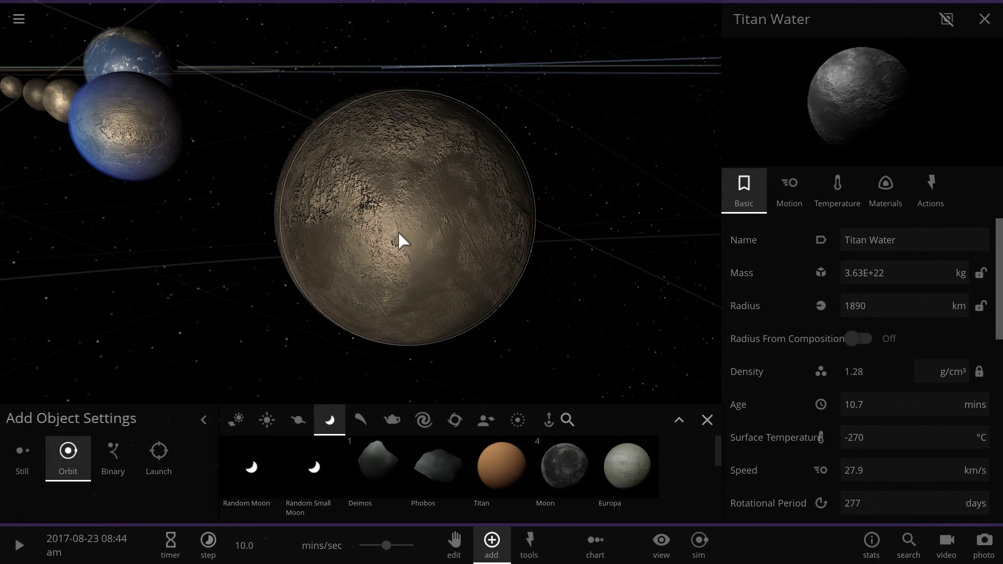
{"action": "right_click_drag", "start_coordinate": [457, 221], "coordinate": [441, 221]}
{"action": "scroll", "coordinate": [440, 221], "scroll_direction": "up", "scroll_amount": 4}
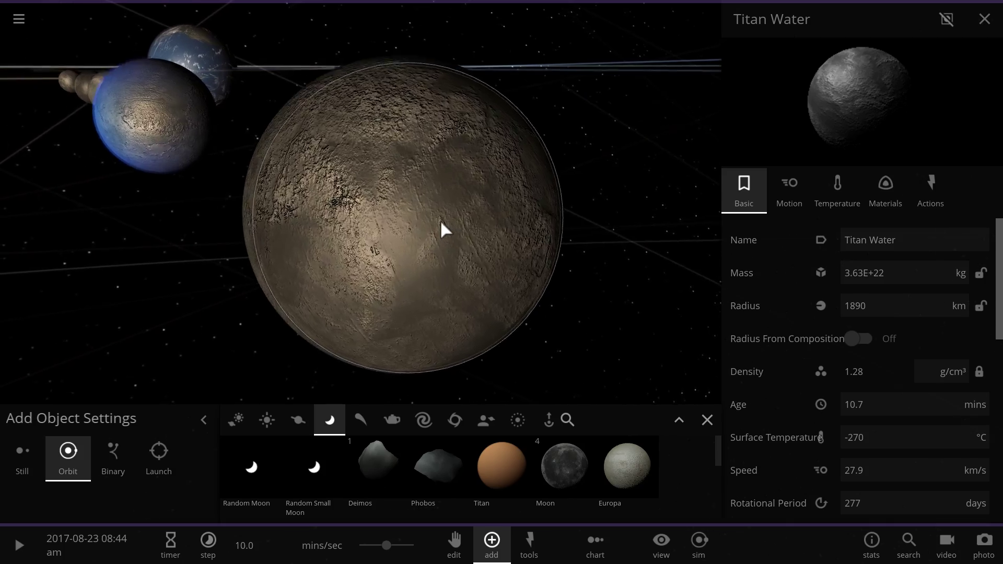
Preview the moon Titan from the object library over Titan Water to compare their sizes.
{"action": "left_click", "coordinate": [501, 473]}
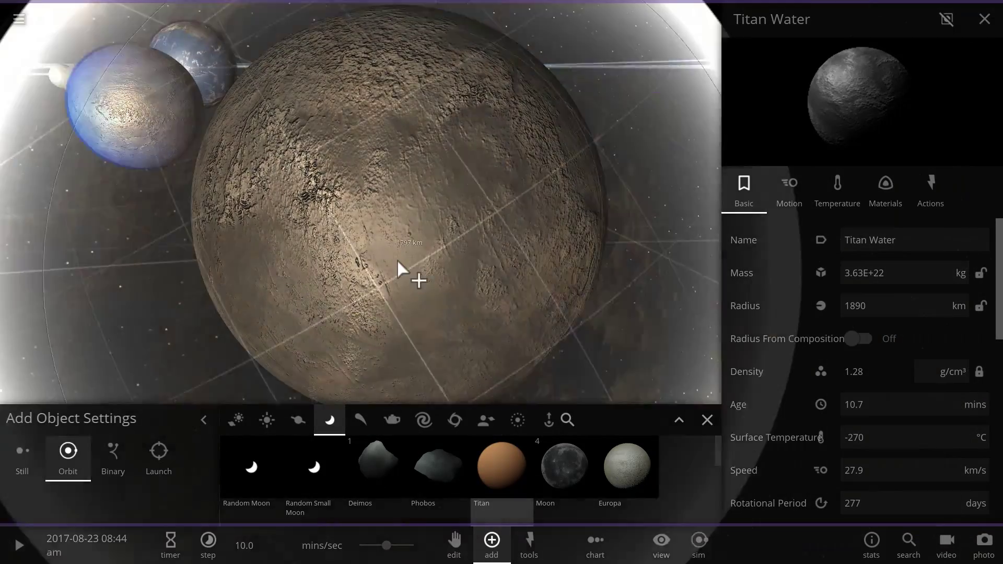
{"action": "scroll", "coordinate": [400, 225], "scroll_direction": "down", "scroll_amount": 3}
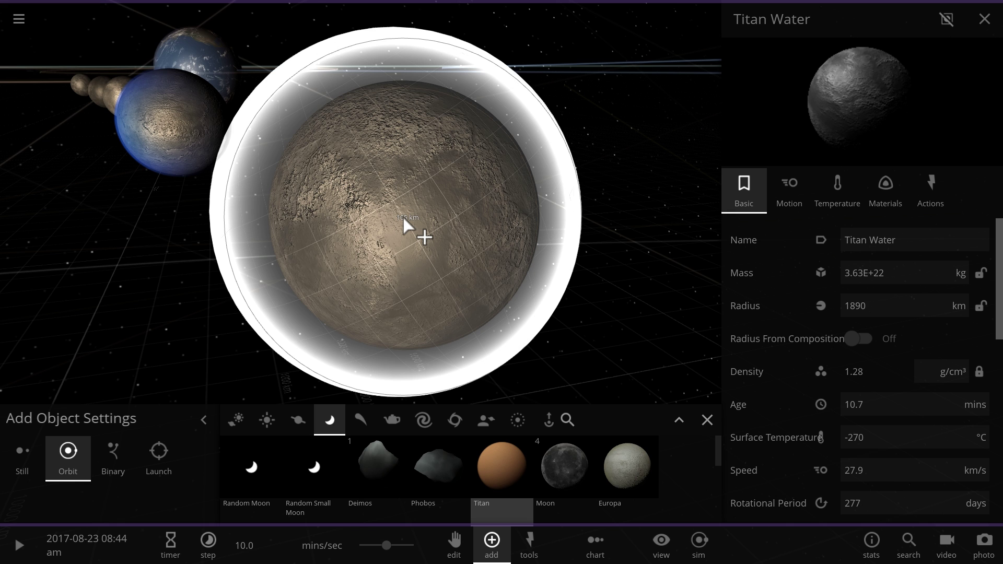
{"action": "key", "text": "Escape"}
{"action": "right_click_drag", "start_coordinate": [406, 243], "coordinate": [441, 264]}
Select the small Ganymede Water asteroid beyond Titan Water and set its radius to 2350 km.
{"action": "scroll", "coordinate": [402, 248], "scroll_direction": "down", "scroll_amount": 3}
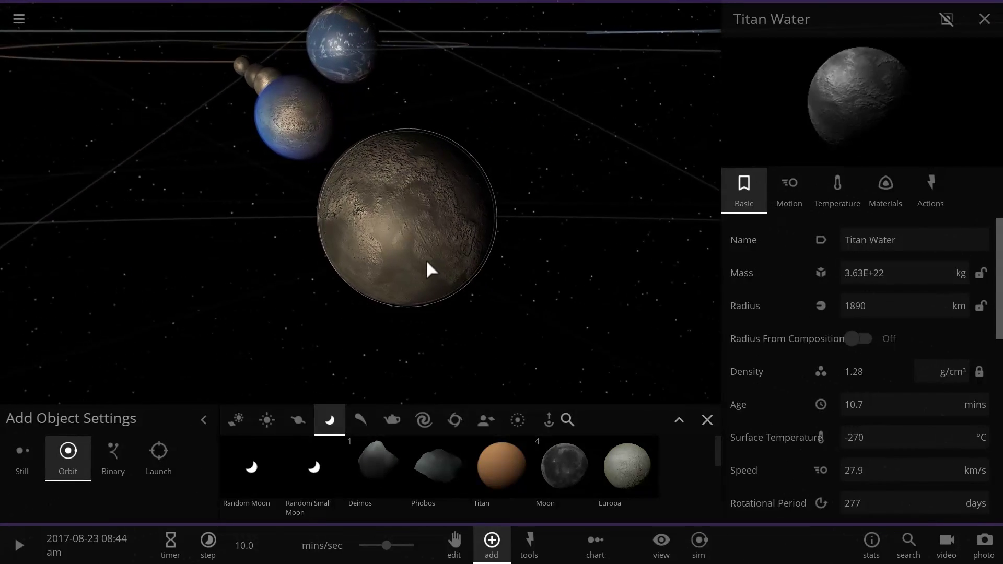
{"action": "scroll", "coordinate": [428, 261], "scroll_direction": "down", "scroll_amount": 3}
{"action": "scroll", "coordinate": [459, 276], "scroll_direction": "down", "scroll_amount": 5}
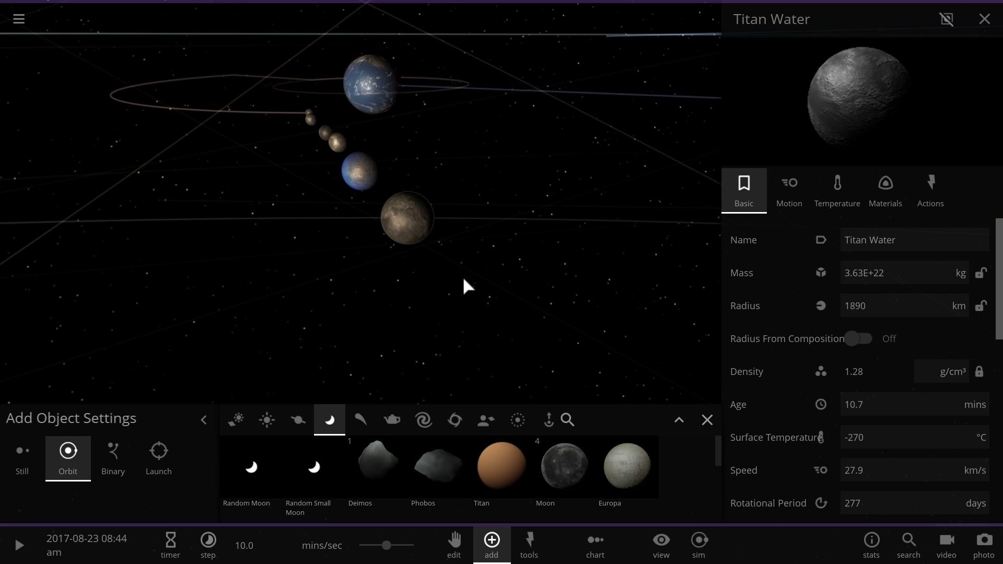
{"action": "left_click", "coordinate": [580, 339]}
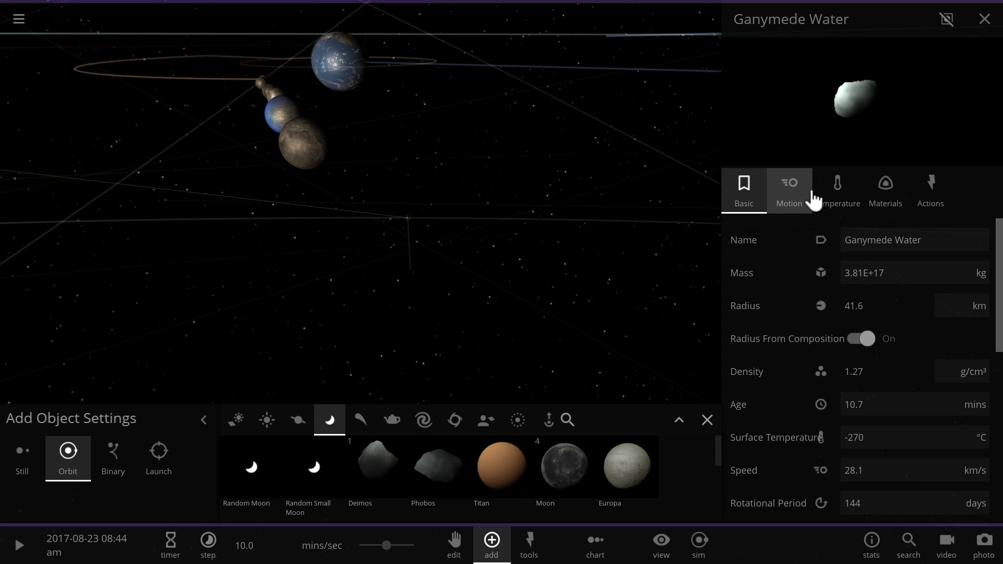
{"action": "left_click", "coordinate": [904, 300]}
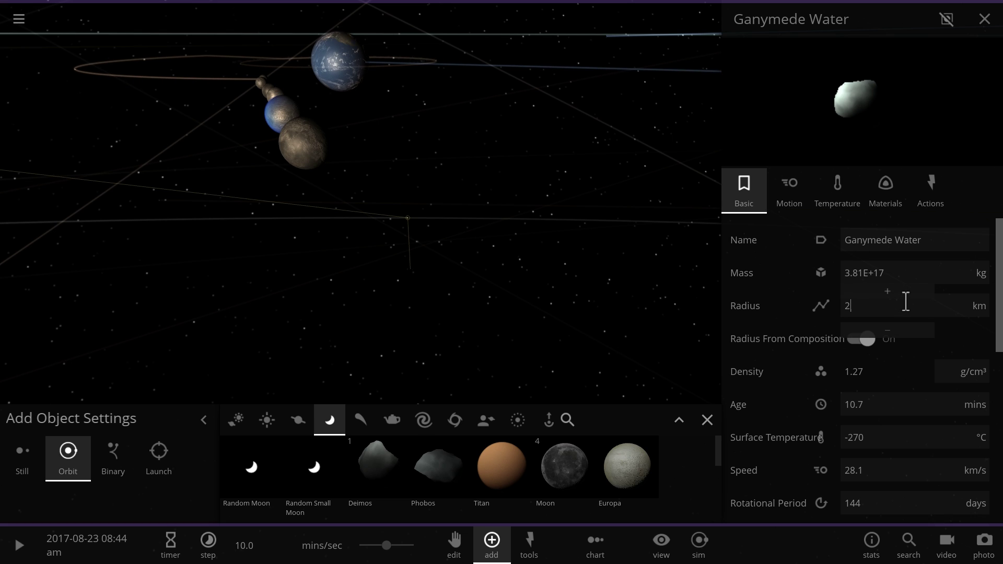
{"action": "key", "text": "Return"}
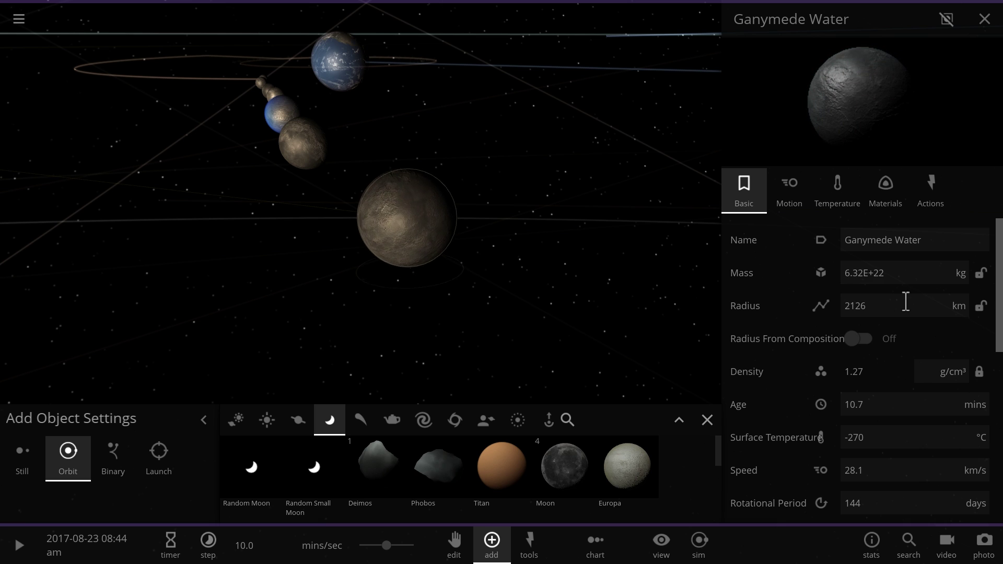
Preview the Moon from the object library over Ganymede Water to compare their sizes.
{"action": "left_click", "coordinate": [555, 466]}
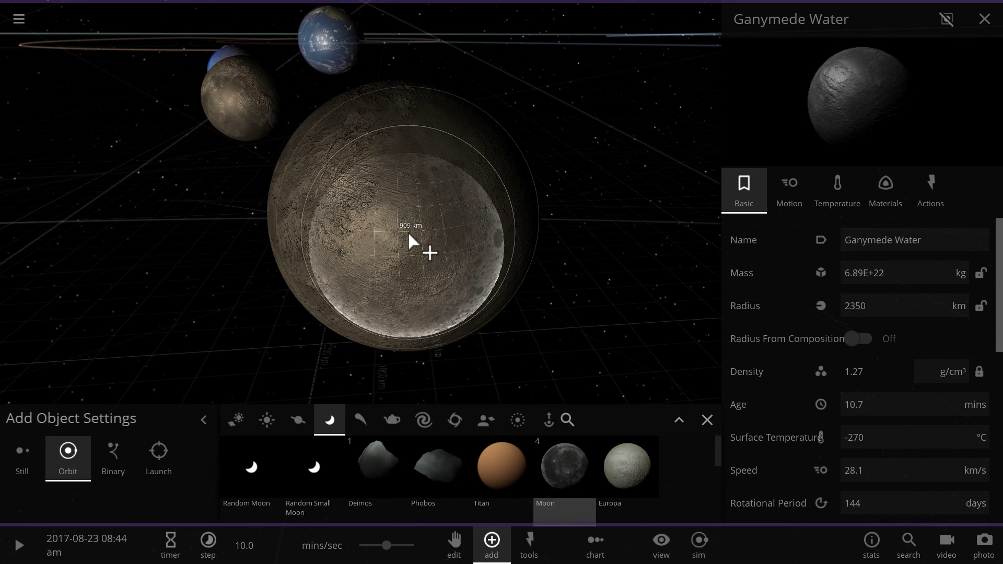
{"action": "key", "text": "Escape"}
{"action": "left_click_drag", "start_coordinate": [476, 238], "coordinate": [446, 230]}
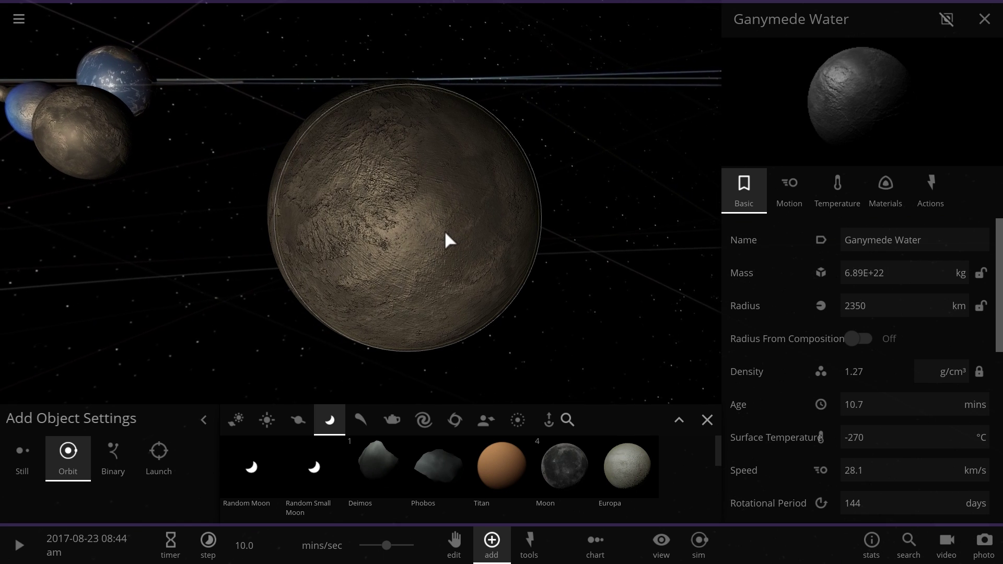
Preview the moon Ganymede from the object library over Ganymede Water to compare their sizes.
{"action": "scroll", "coordinate": [465, 225], "scroll_direction": "up", "scroll_amount": 2}
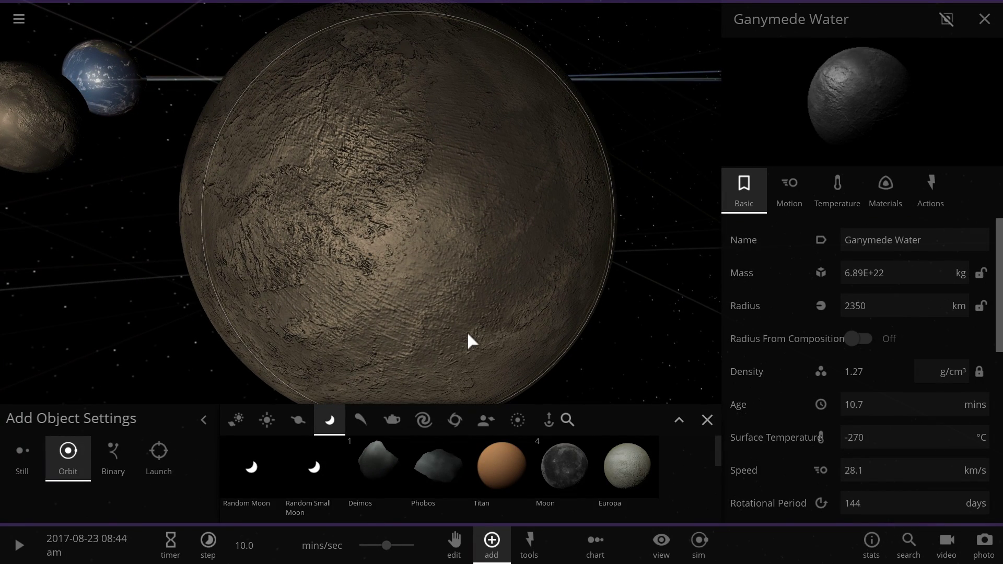
{"action": "scroll", "coordinate": [428, 468], "scroll_direction": "down", "scroll_amount": 1}
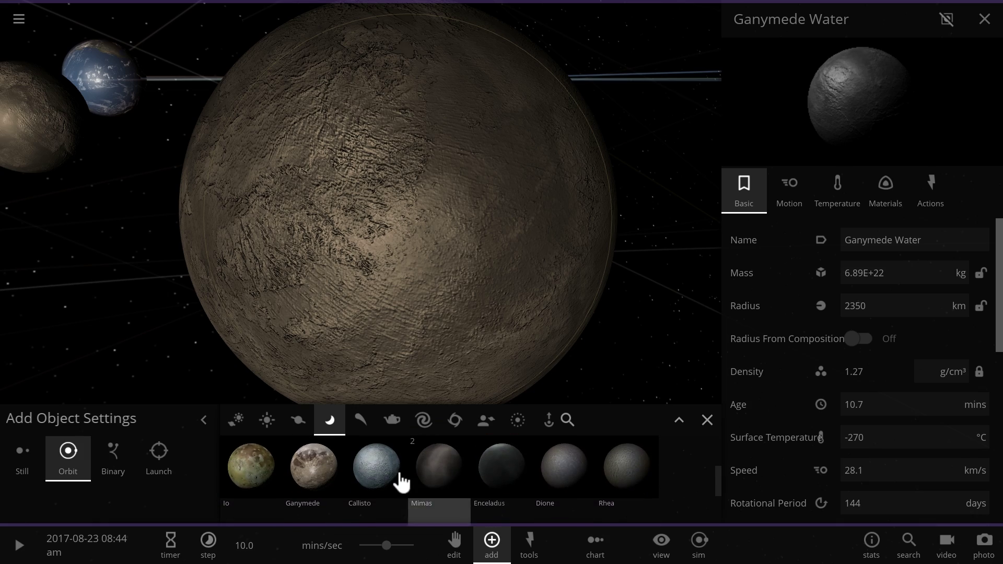
{"action": "left_click", "coordinate": [299, 482]}
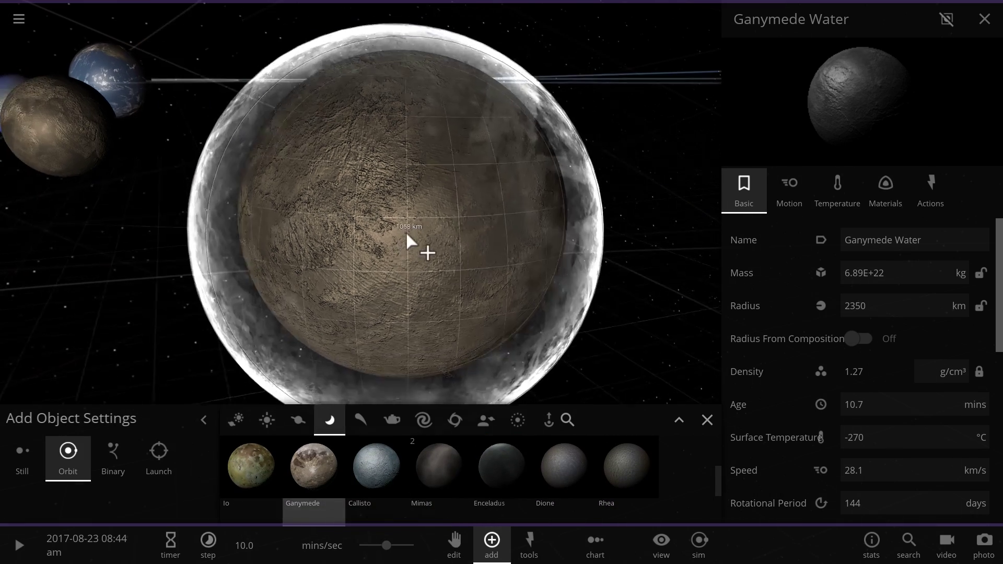
{"action": "left_click", "coordinate": [407, 236]}
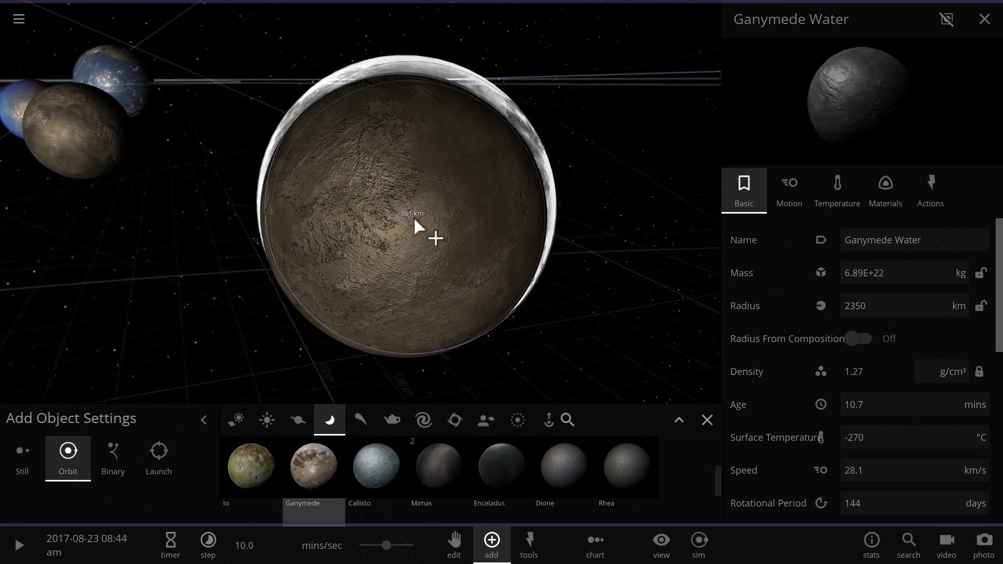
{"action": "left_click_drag", "start_coordinate": [460, 250], "coordinate": [371, 223]}
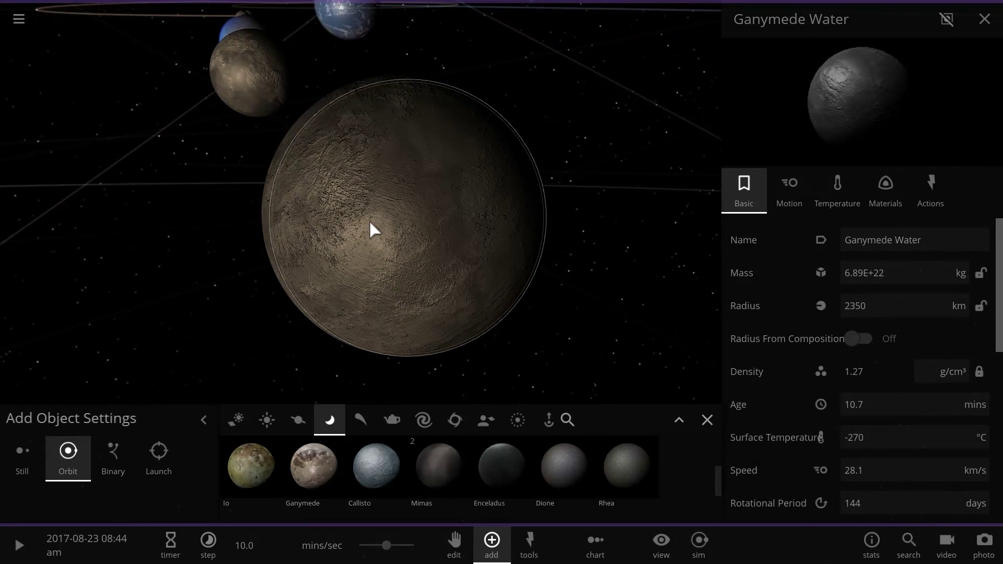
Inspect Ganymede Water from several angles and view the whole row of water bodies stretching out from Earth.
{"action": "left_click_drag", "start_coordinate": [423, 206], "coordinate": [387, 218]}
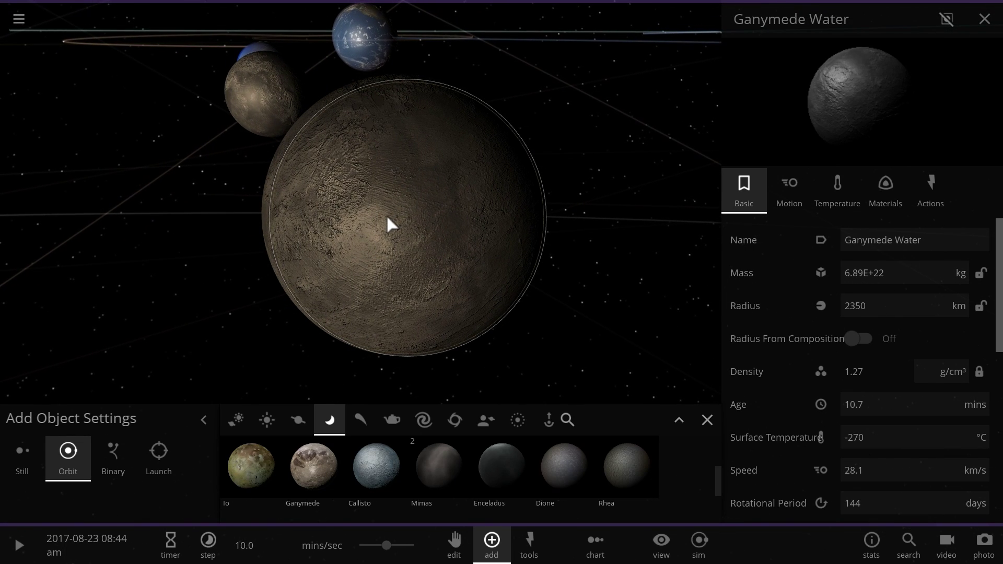
{"action": "left_click_drag", "start_coordinate": [387, 217], "coordinate": [408, 218]}
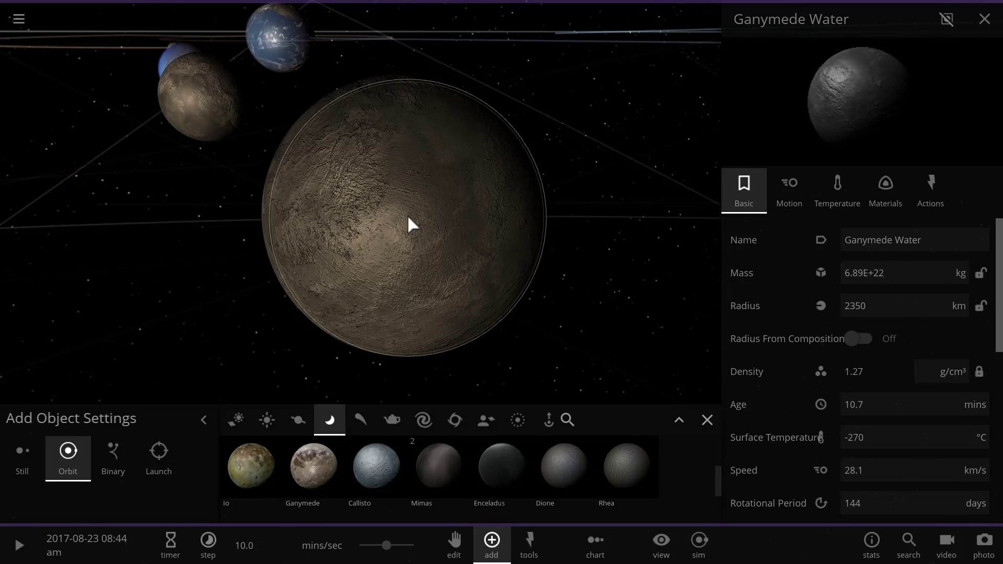
{"action": "left_click_drag", "start_coordinate": [400, 207], "coordinate": [445, 218]}
{"action": "scroll", "coordinate": [446, 221], "scroll_direction": "down", "scroll_amount": 3}
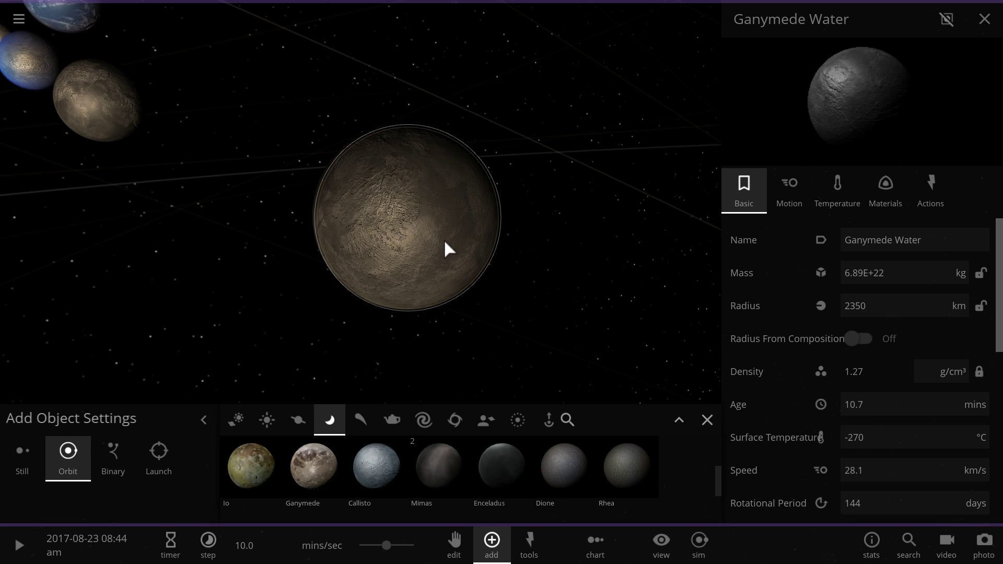
{"action": "left_click_drag", "start_coordinate": [443, 239], "coordinate": [425, 236]}
{"action": "scroll", "coordinate": [418, 251], "scroll_direction": "up", "scroll_amount": 3}
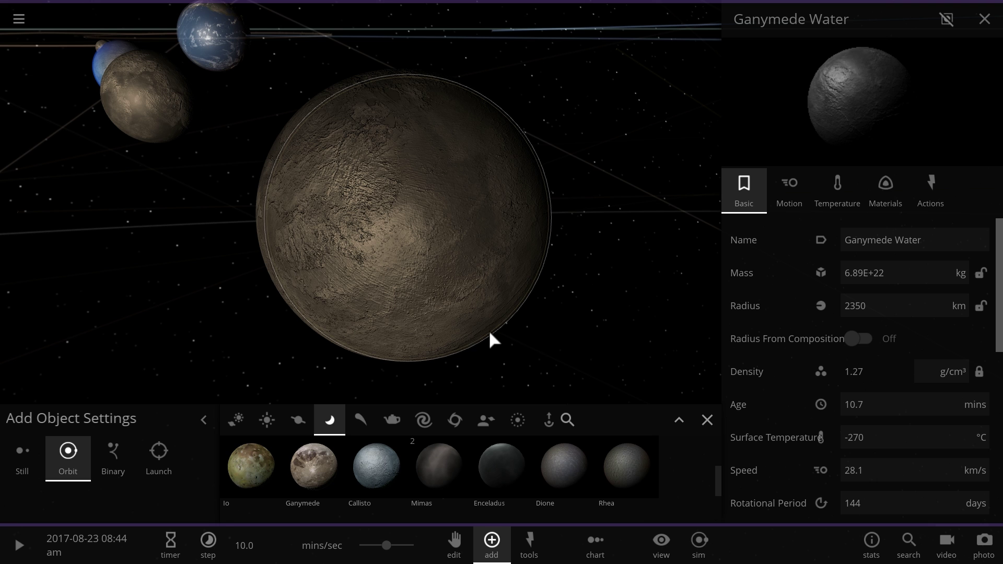
{"action": "right_click_drag", "start_coordinate": [481, 317], "coordinate": [470, 320]}
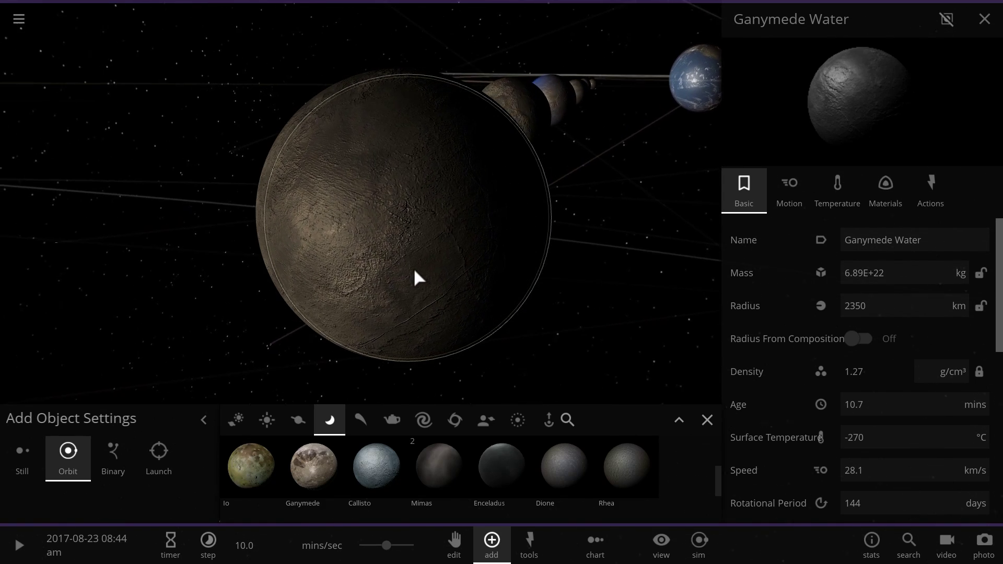
{"action": "right_click_drag", "start_coordinate": [415, 270], "coordinate": [563, 250]}
{"action": "scroll", "coordinate": [400, 264], "scroll_direction": "down", "scroll_amount": 5}
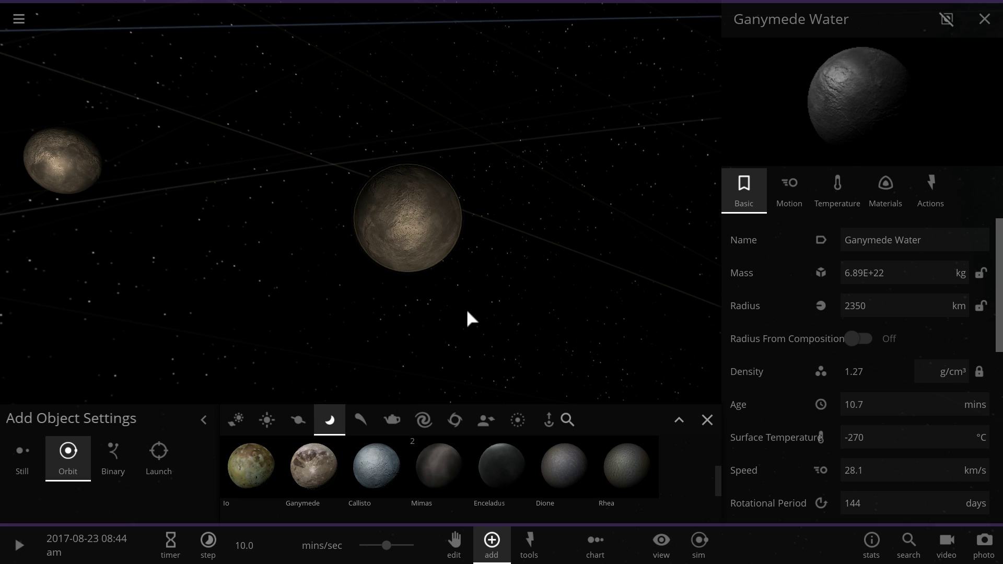
{"action": "right_click_drag", "start_coordinate": [469, 305], "coordinate": [440, 267]}
{"action": "scroll", "coordinate": [443, 276], "scroll_direction": "down", "scroll_amount": 5}
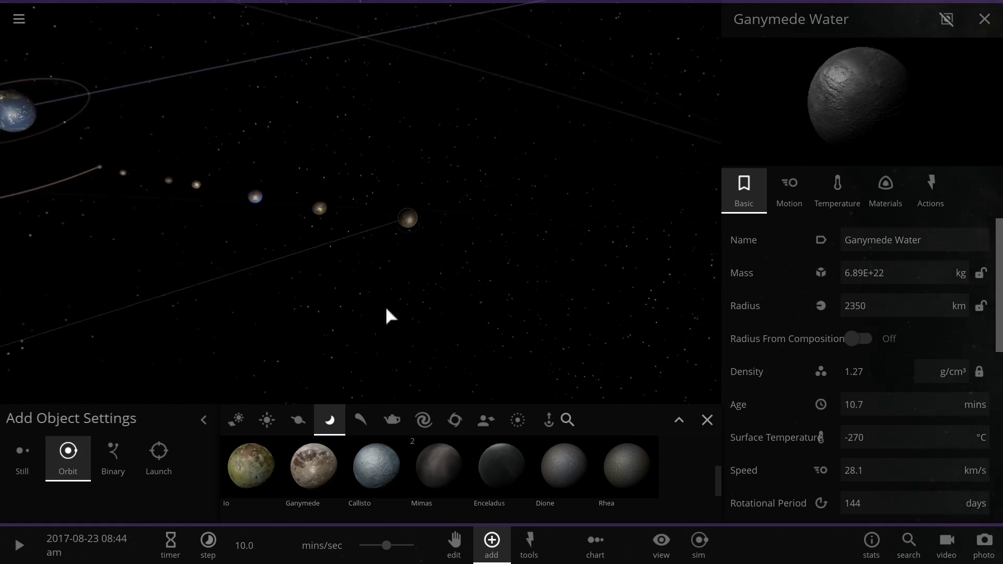
Line up all bodies in the chart comparison and examine Ganymede Water beside Earth and the smaller water bodies.
{"action": "left_click", "coordinate": [596, 544]}
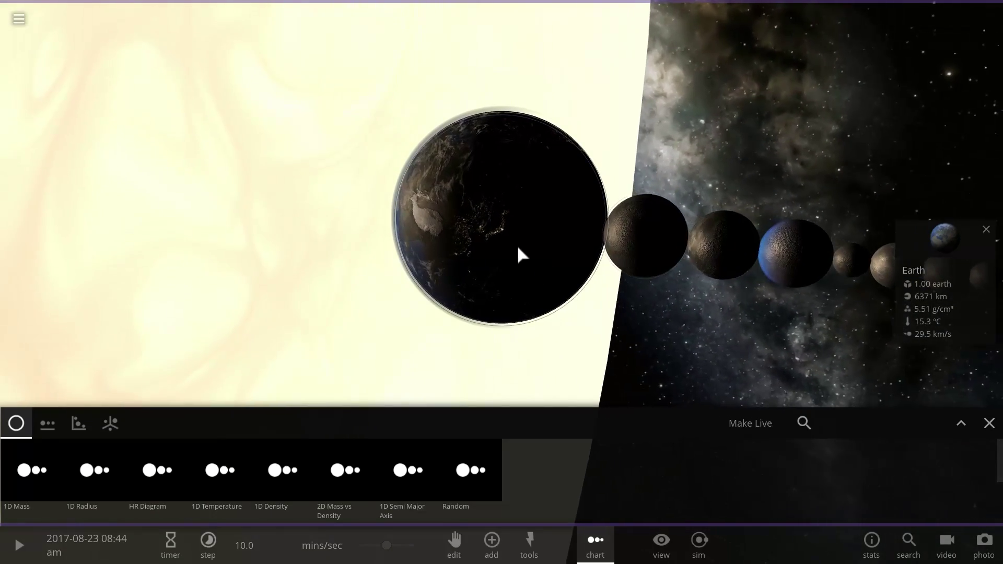
{"action": "left_click", "coordinate": [624, 242]}
{"action": "left_click_drag", "start_coordinate": [625, 298], "coordinate": [660, 298]}
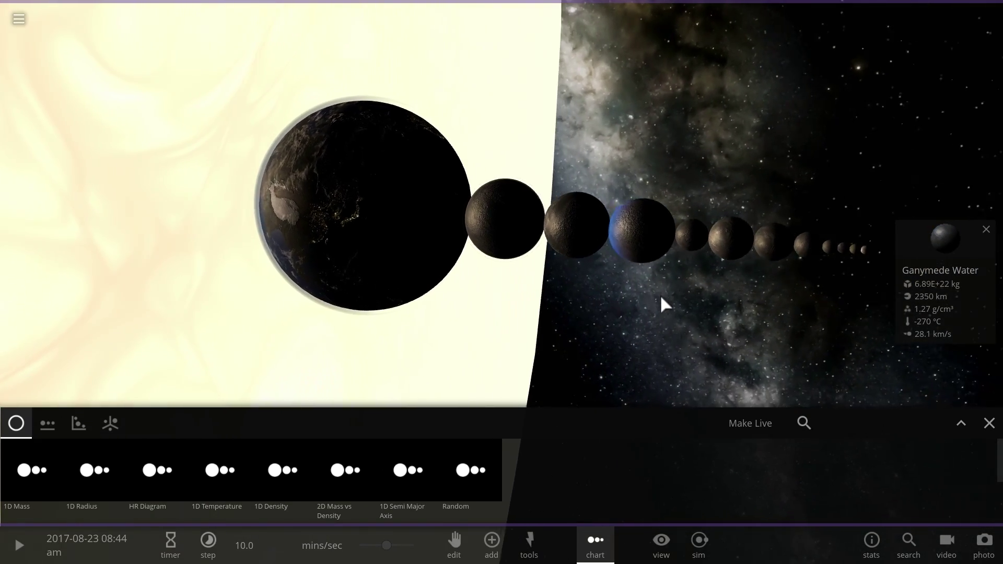
{"action": "scroll", "coordinate": [490, 245], "scroll_direction": "up", "scroll_amount": 4}
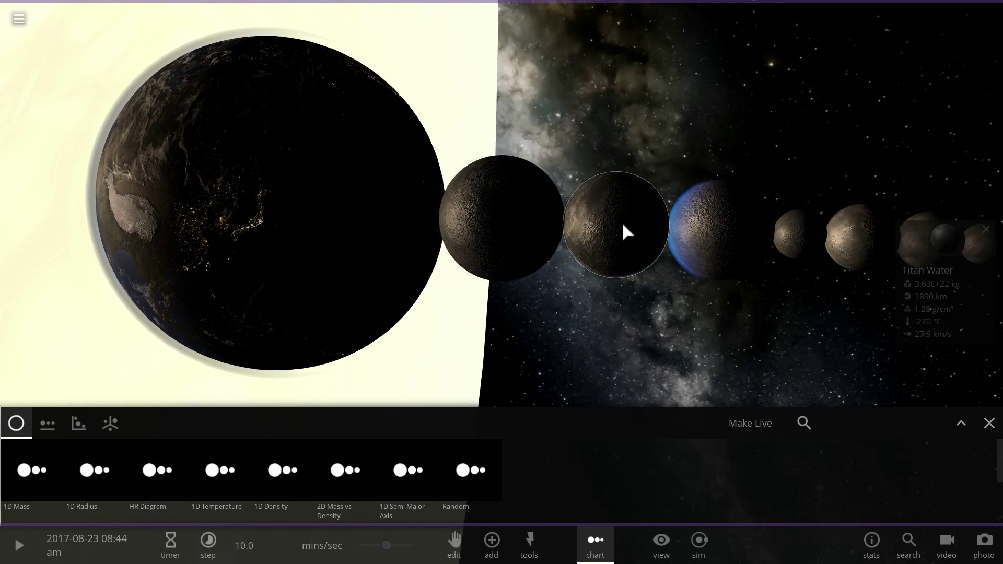
{"action": "scroll", "coordinate": [622, 222], "scroll_direction": "down", "scroll_amount": 5}
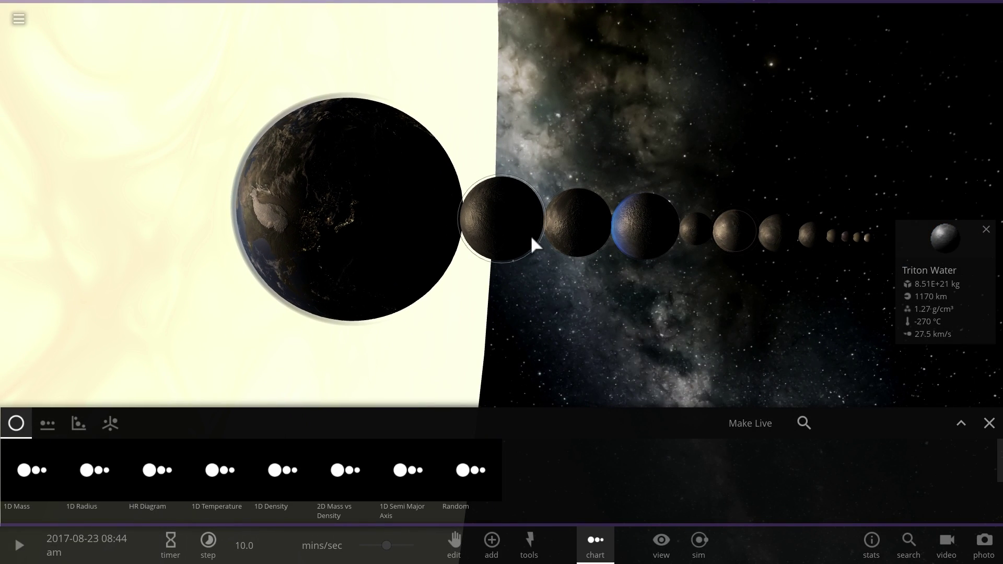
{"action": "scroll", "coordinate": [533, 231], "scroll_direction": "up", "scroll_amount": 3}
{"action": "scroll", "coordinate": [742, 245], "scroll_direction": "down", "scroll_amount": 5}
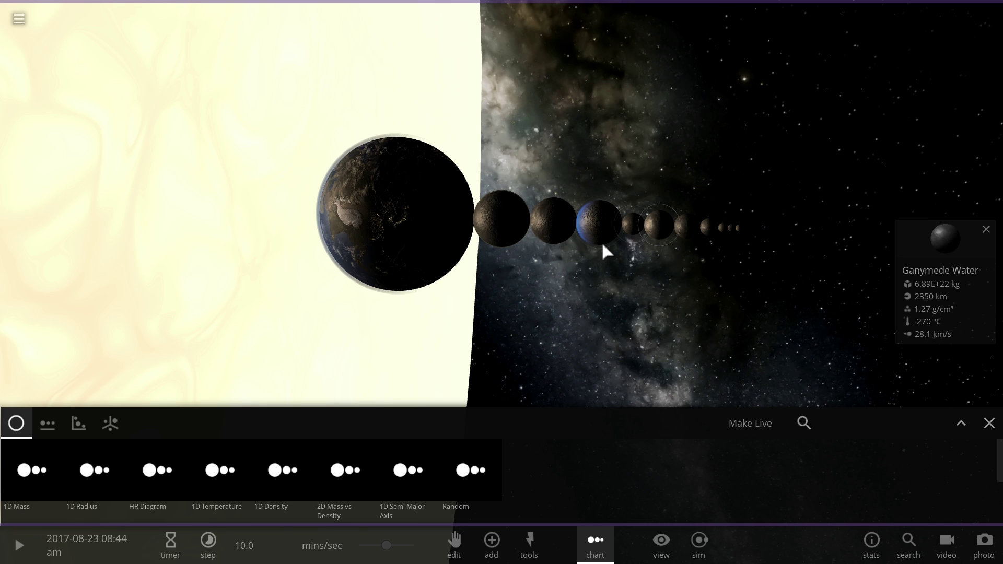
Focus the chart on Earth and examine it up close against the row of water bodies.
{"action": "left_click_drag", "start_coordinate": [605, 244], "coordinate": [465, 233]}
{"action": "double_click", "coordinate": [415, 218]}
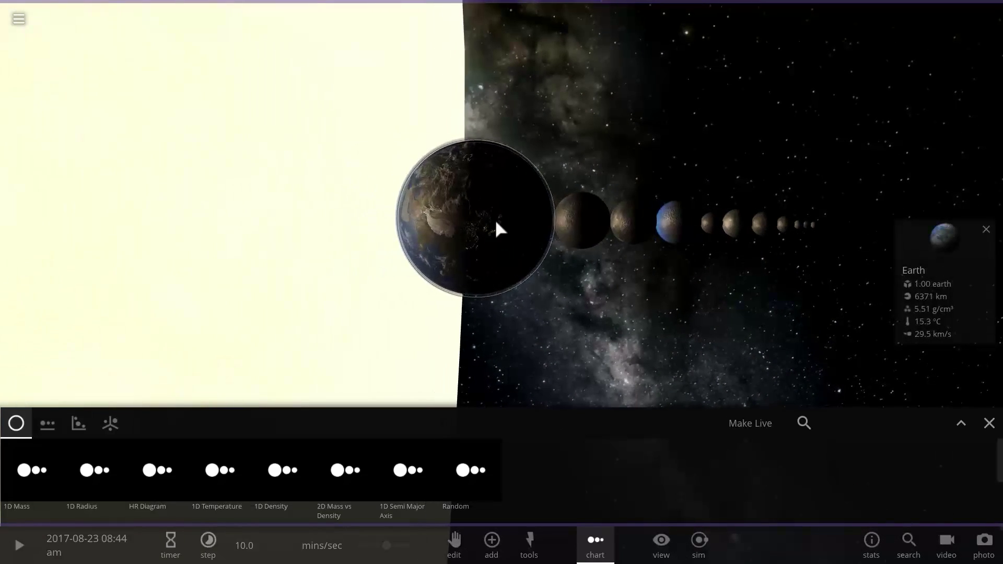
{"action": "scroll", "coordinate": [518, 234], "scroll_direction": "up", "scroll_amount": 4}
{"action": "left_click_drag", "start_coordinate": [650, 210], "coordinate": [441, 189]}
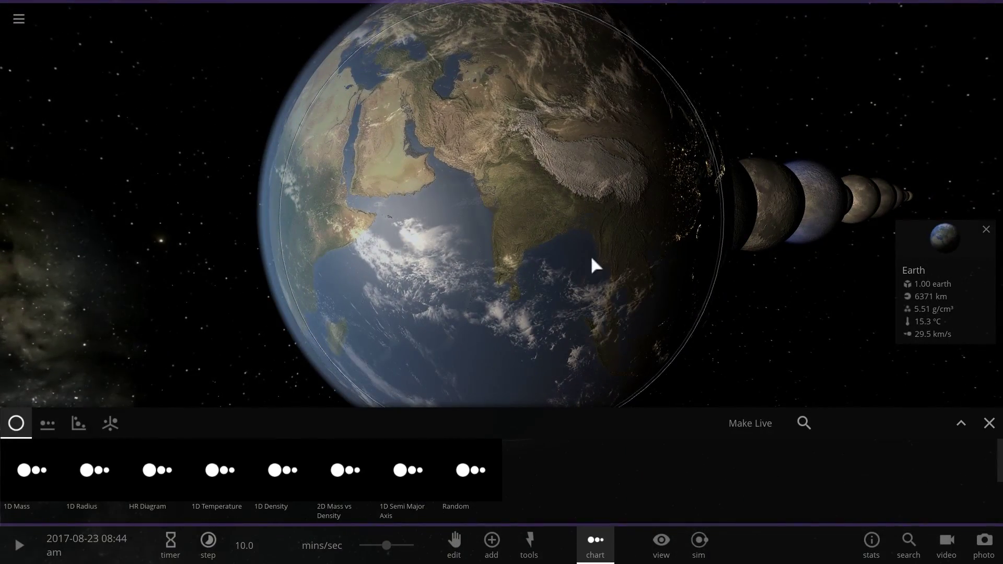
{"action": "left_click_drag", "start_coordinate": [607, 254], "coordinate": [413, 243]}
Focus the chart on Ganymede Water, Callisto Water and Triton Water in turn to compare their sizes.
{"action": "double_click", "coordinate": [819, 198]}
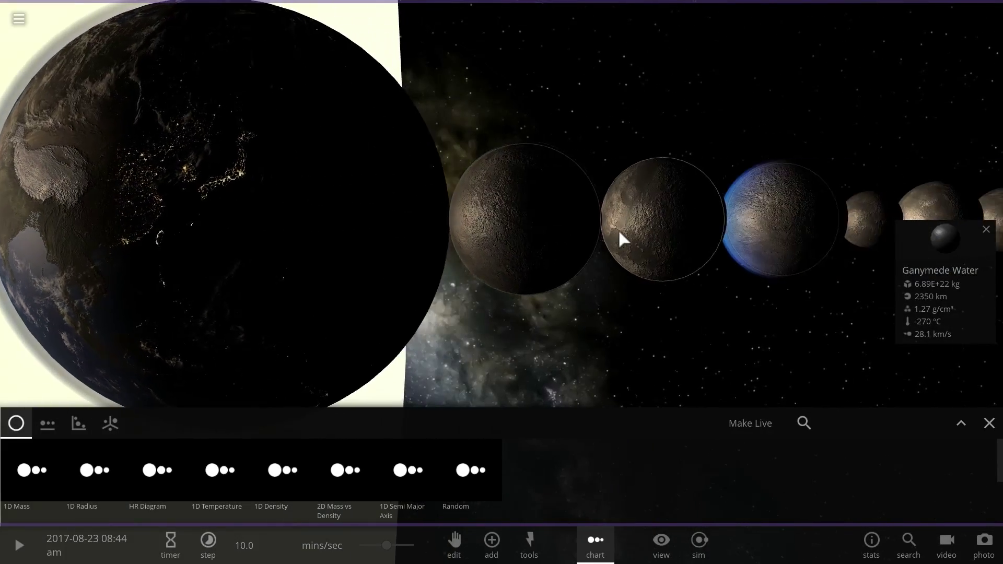
{"action": "double_click", "coordinate": [618, 228]}
{"action": "double_click", "coordinate": [594, 233]}
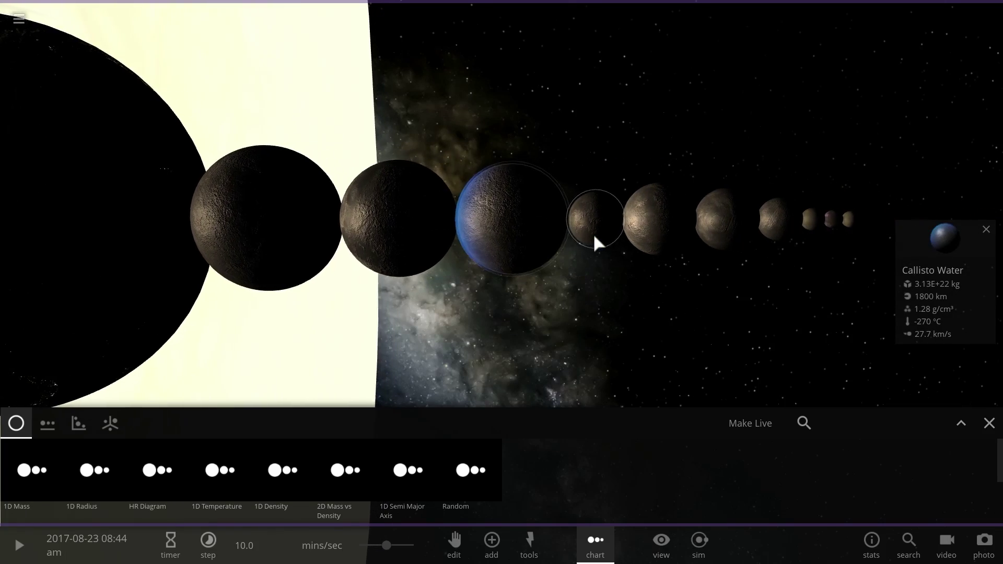
{"action": "left_click", "coordinate": [593, 233]}
{"action": "left_click", "coordinate": [580, 232]}
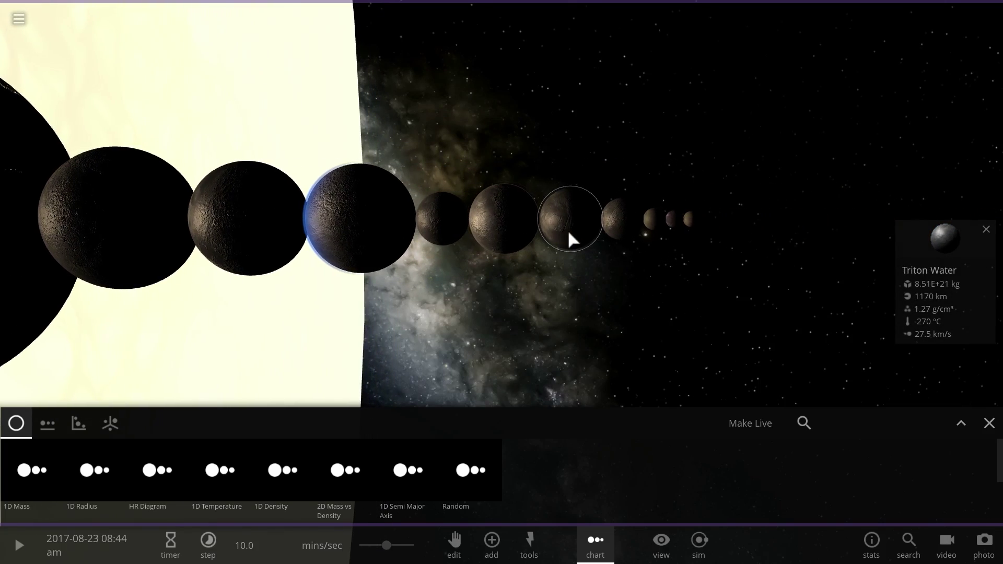
{"action": "left_click_drag", "start_coordinate": [568, 233], "coordinate": [580, 216]}
{"action": "scroll", "coordinate": [528, 242], "scroll_direction": "up", "scroll_amount": 5}
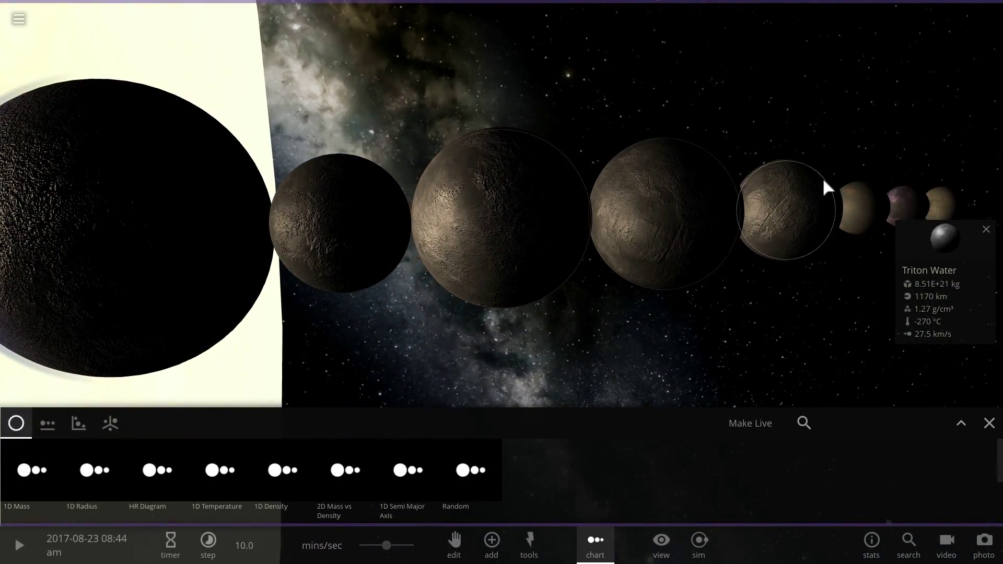
Focus the chart on 2013 FY27, then return through Callisto Water to Ganymede Water for a close look.
{"action": "left_click", "coordinate": [858, 204]}
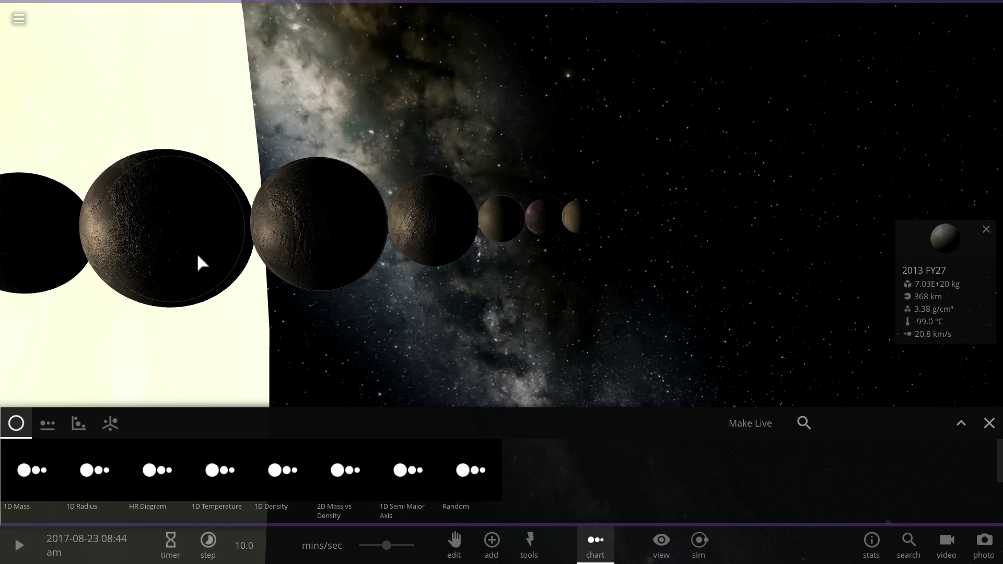
{"action": "left_click", "coordinate": [197, 254]}
{"action": "left_click", "coordinate": [161, 243]}
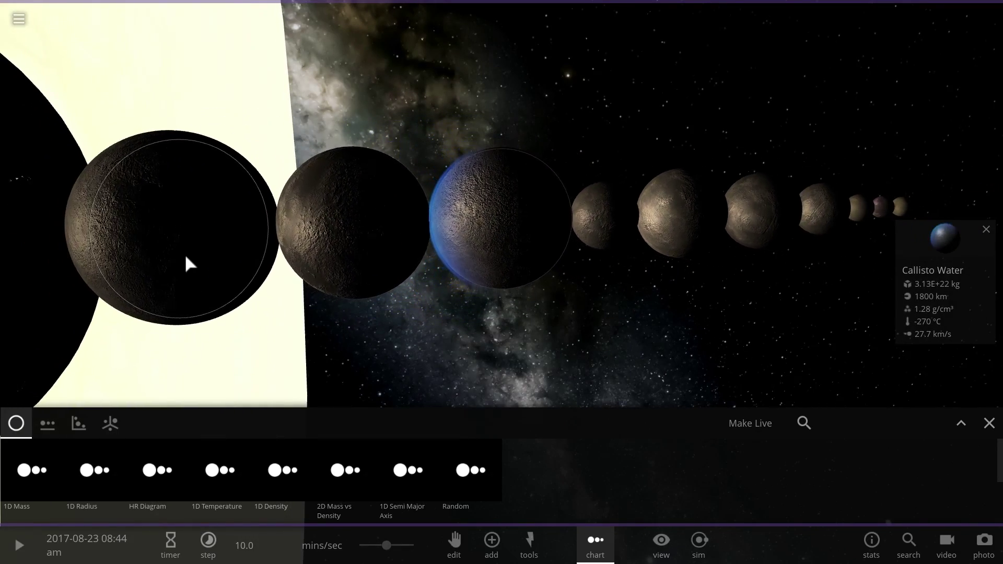
{"action": "left_click", "coordinate": [184, 253]}
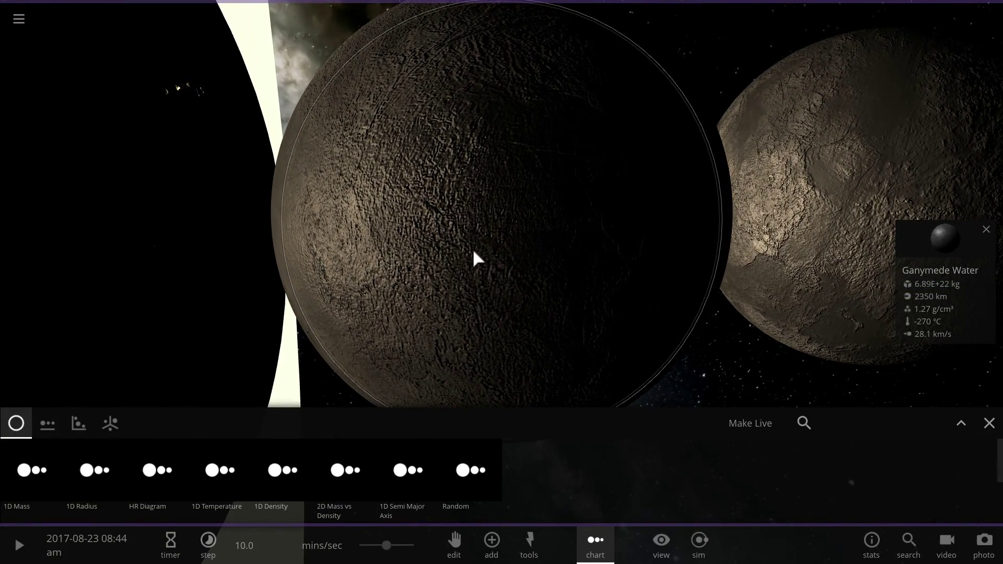
Examine Ganymede Water beside Earth and the whole row of smaller bodies from farther out in the chart.
{"action": "scroll", "coordinate": [472, 249], "scroll_direction": "down", "scroll_amount": 5}
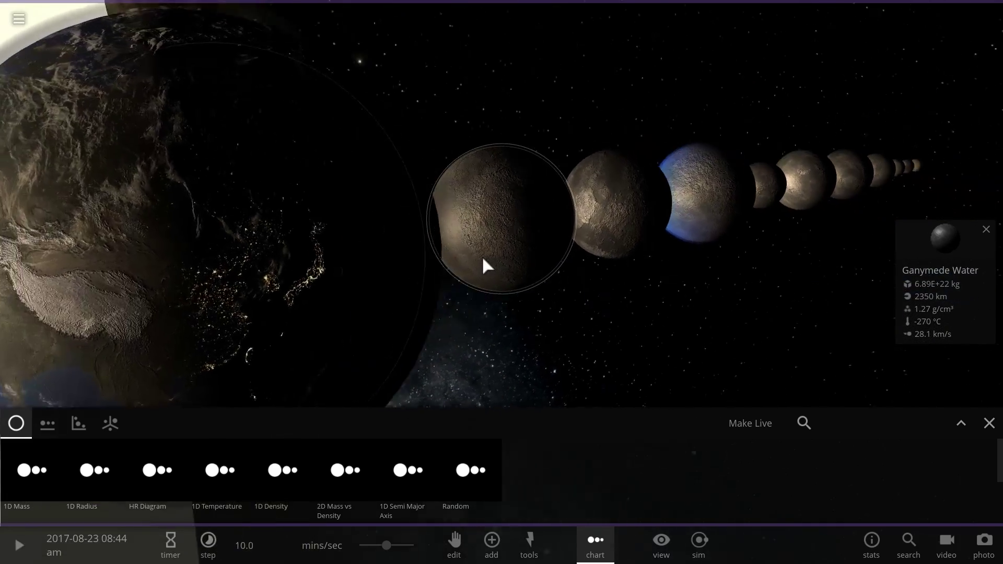
{"action": "right_click_drag", "start_coordinate": [483, 257], "coordinate": [533, 214]}
{"action": "scroll", "coordinate": [534, 215], "scroll_direction": "down", "scroll_amount": 4}
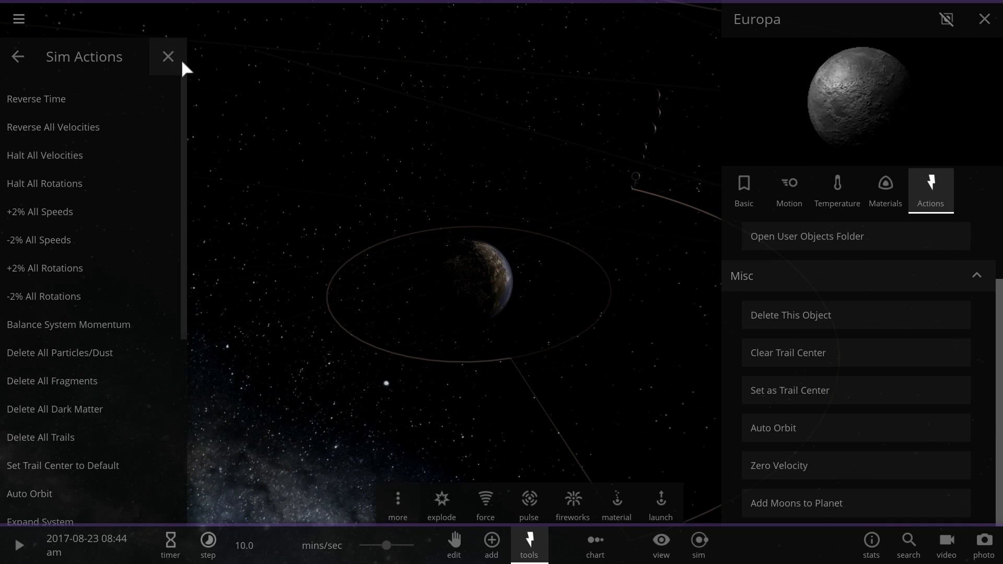
Close the Sim Actions list and Europa's properties, and start running the simulation.
{"action": "left_click", "coordinate": [181, 62]}
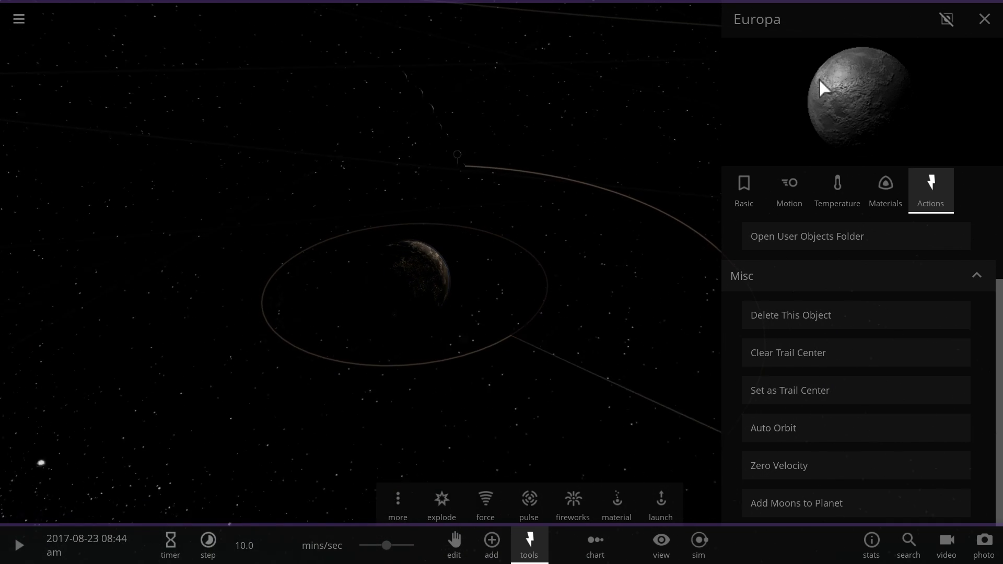
{"action": "left_click", "coordinate": [985, 19]}
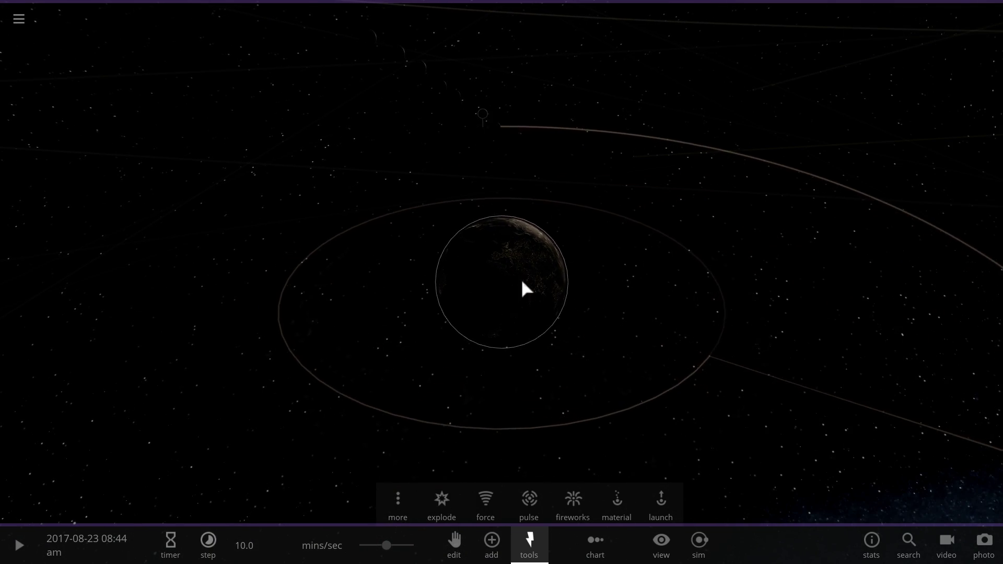
{"action": "left_click", "coordinate": [17, 547]}
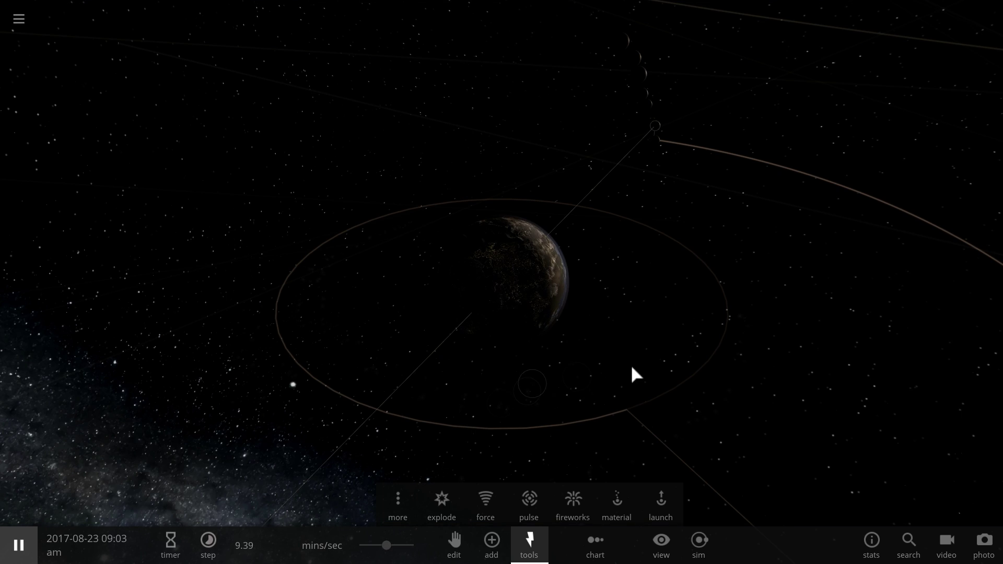
Observe Earth and the nearby line of water bodies from several angles while the simulation runs.
{"action": "right_click_drag", "start_coordinate": [526, 359], "coordinate": [575, 356]}
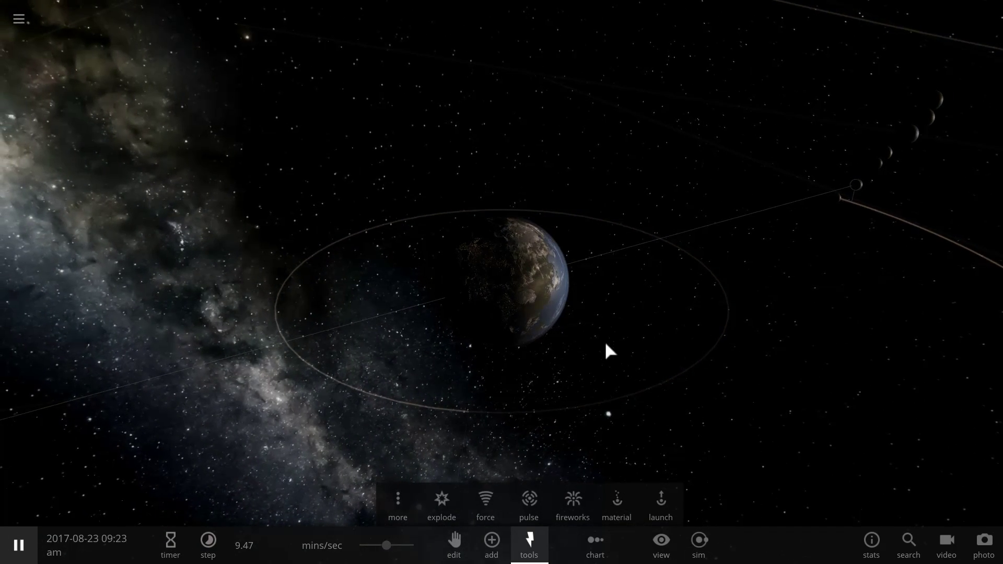
{"action": "left_click_drag", "start_coordinate": [606, 343], "coordinate": [636, 335]}
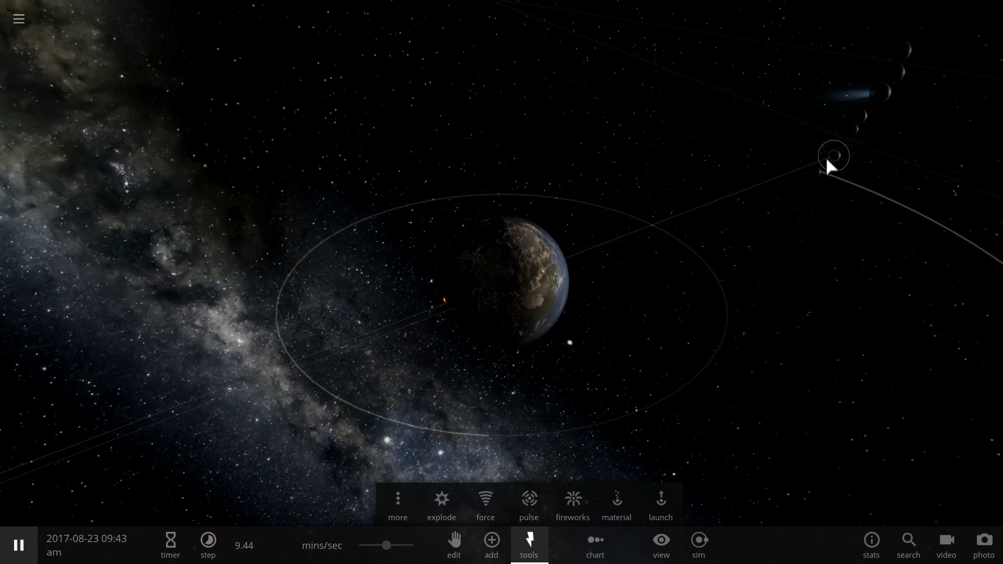
{"action": "left_click_drag", "start_coordinate": [671, 299], "coordinate": [708, 285]}
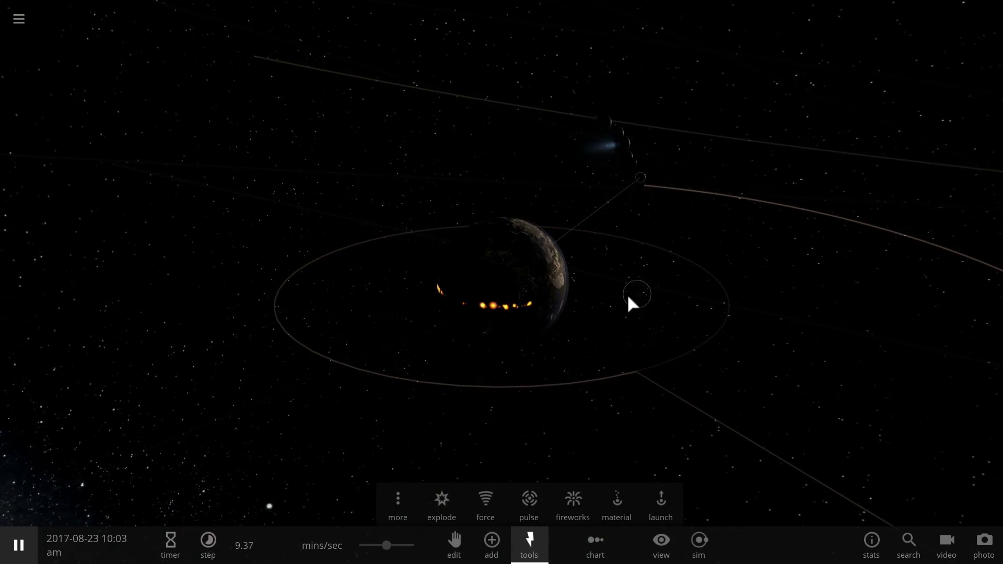
{"action": "left_click_drag", "start_coordinate": [616, 301], "coordinate": [519, 313]}
{"action": "scroll", "coordinate": [518, 308], "scroll_direction": "up", "scroll_amount": 1}
{"action": "left_click_drag", "start_coordinate": [396, 436], "coordinate": [210, 175]}
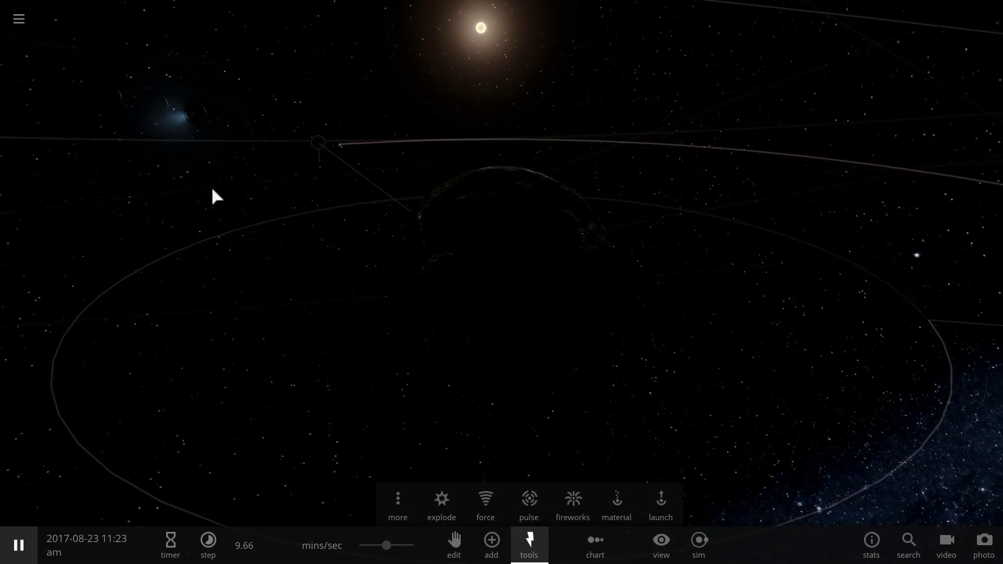
Focus on Callisto Water and Europa in turn to watch the bodies fall toward Earth.
{"action": "double_click", "coordinate": [186, 120]}
{"action": "left_click_drag", "start_coordinate": [354, 241], "coordinate": [613, 276]}
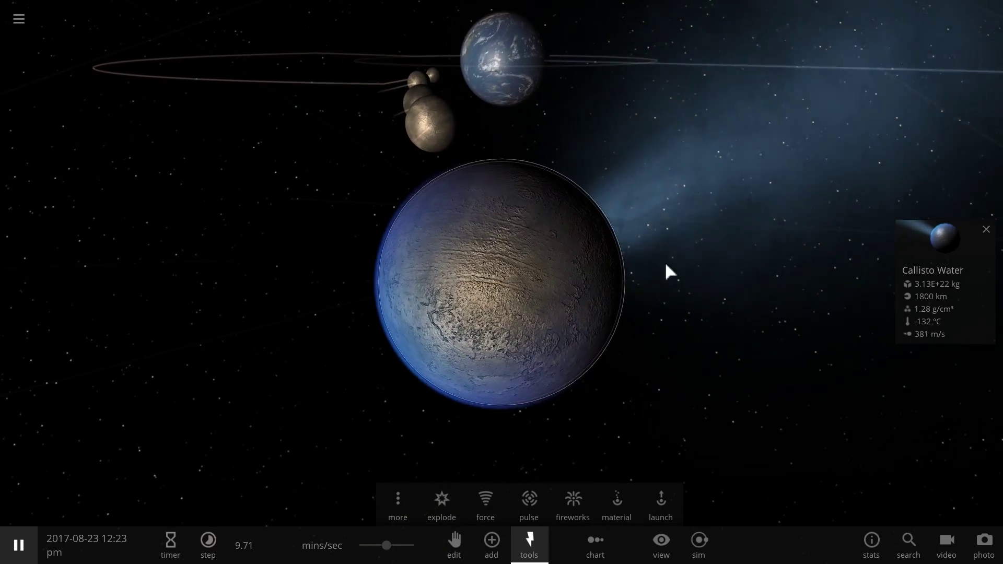
{"action": "scroll", "coordinate": [452, 275], "scroll_direction": "down", "scroll_amount": 3}
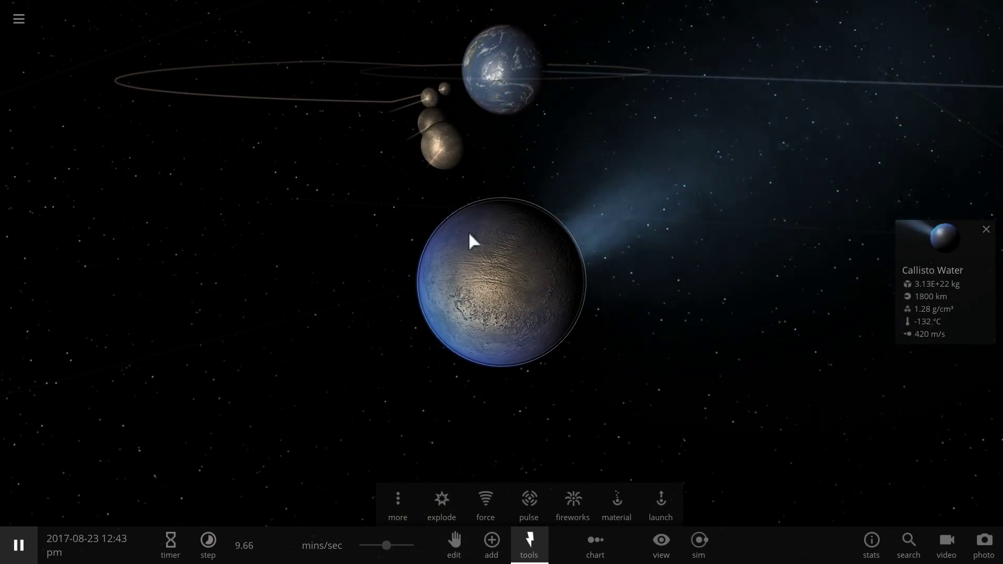
{"action": "double_click", "coordinate": [424, 107]}
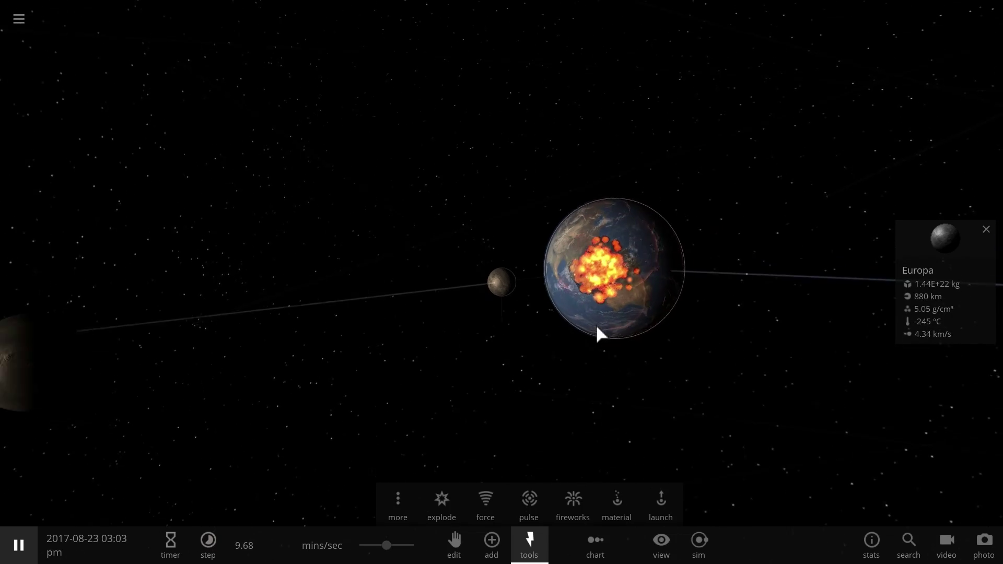
{"action": "scroll", "coordinate": [592, 329], "scroll_direction": "down", "scroll_amount": 3}
Focus on Triton Water and follow its approach to the molten Earth together with the neighbouring bodies.
{"action": "double_click", "coordinate": [285, 312]}
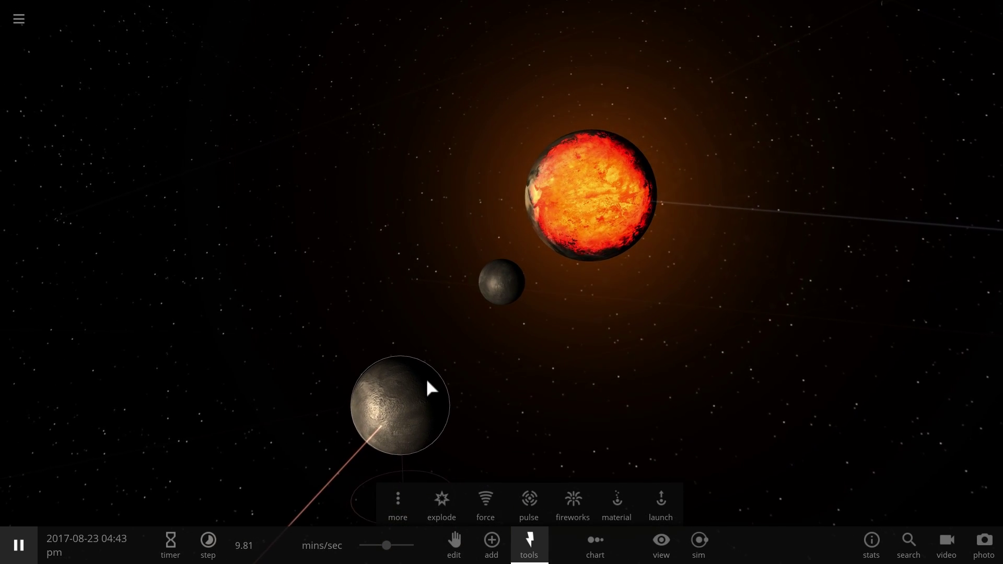
{"action": "left_click", "coordinate": [427, 382]}
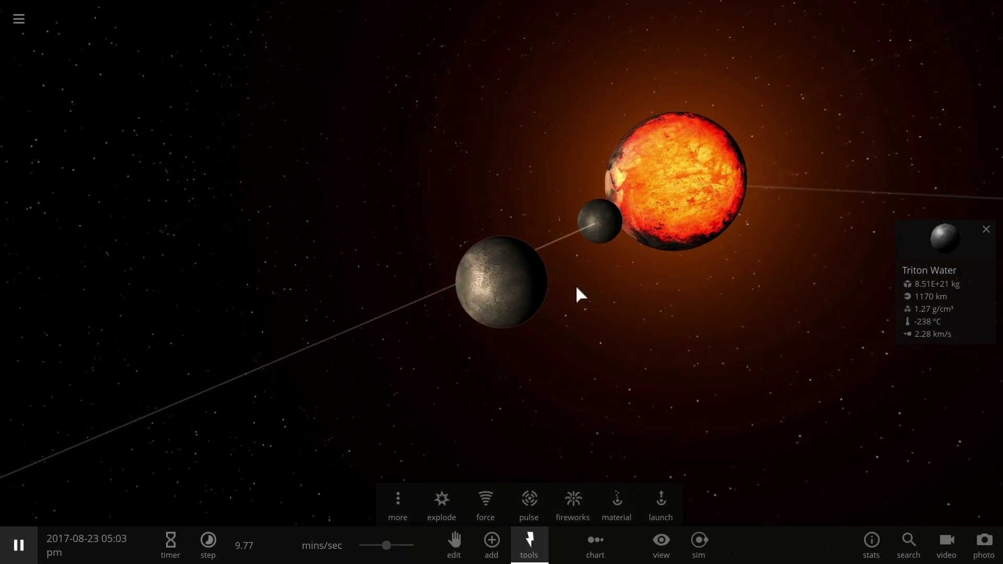
{"action": "scroll", "coordinate": [576, 287], "scroll_direction": "down", "scroll_amount": 3}
{"action": "left_click_drag", "start_coordinate": [618, 362], "coordinate": [638, 293]}
{"action": "scroll", "coordinate": [716, 351], "scroll_direction": "down", "scroll_amount": 2}
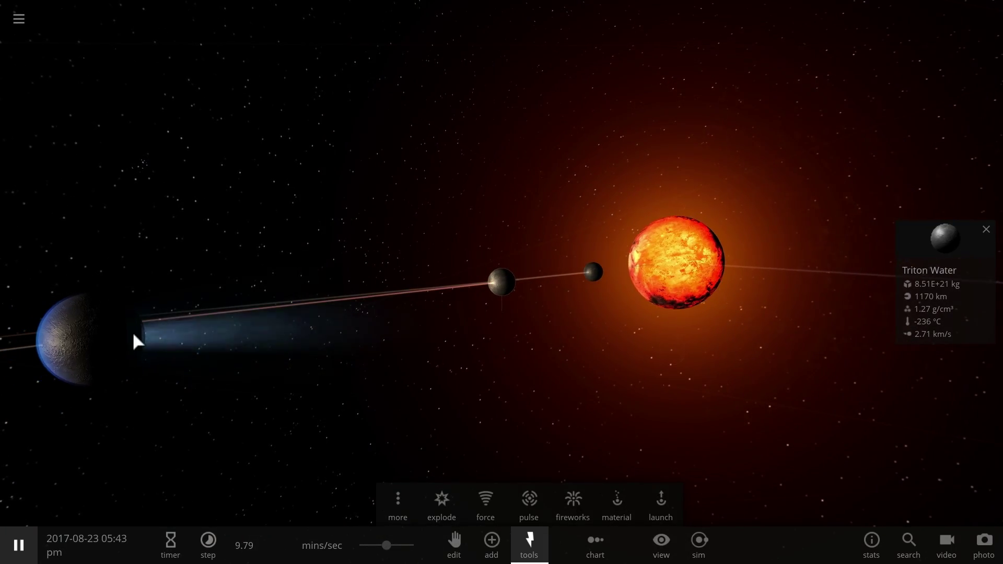
Focus on Callisto Water, Titan Water and Ganymede Water in turn to follow their approach to Earth.
{"action": "left_click", "coordinate": [126, 336]}
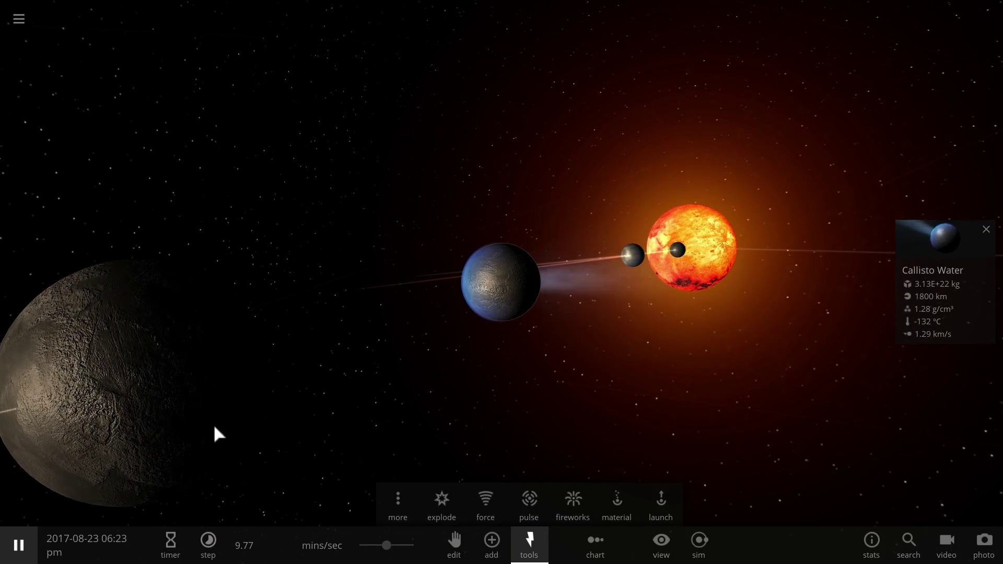
{"action": "left_click", "coordinate": [126, 417]}
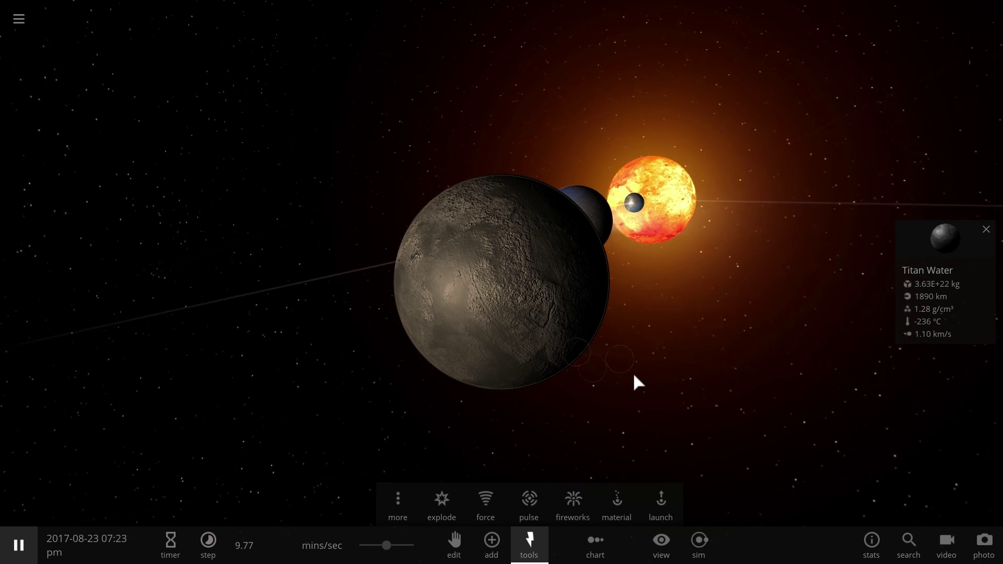
{"action": "left_click_drag", "start_coordinate": [634, 375], "coordinate": [643, 388]}
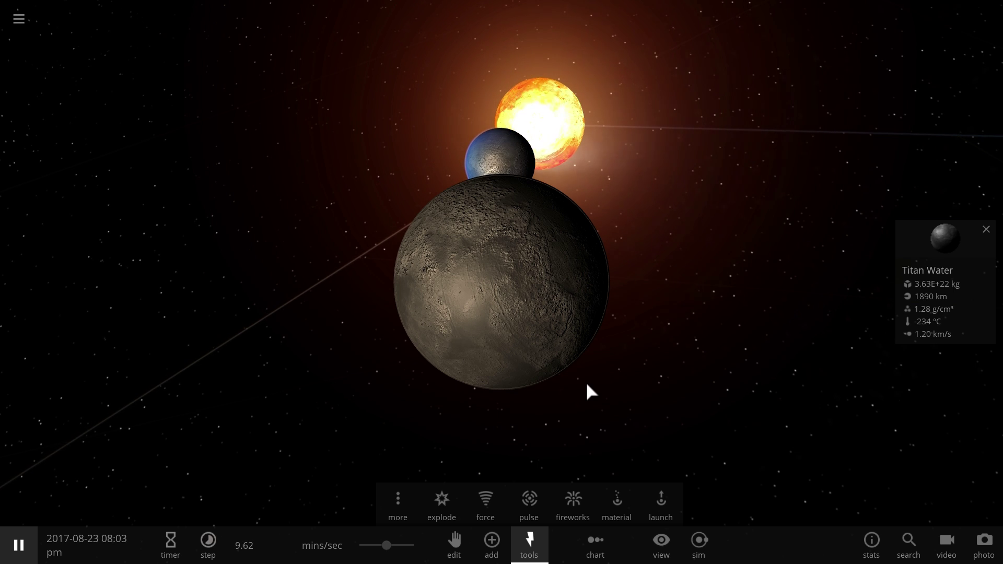
{"action": "left_click_drag", "start_coordinate": [606, 374], "coordinate": [559, 360]}
{"action": "scroll", "coordinate": [559, 360], "scroll_direction": "down", "scroll_amount": 8}
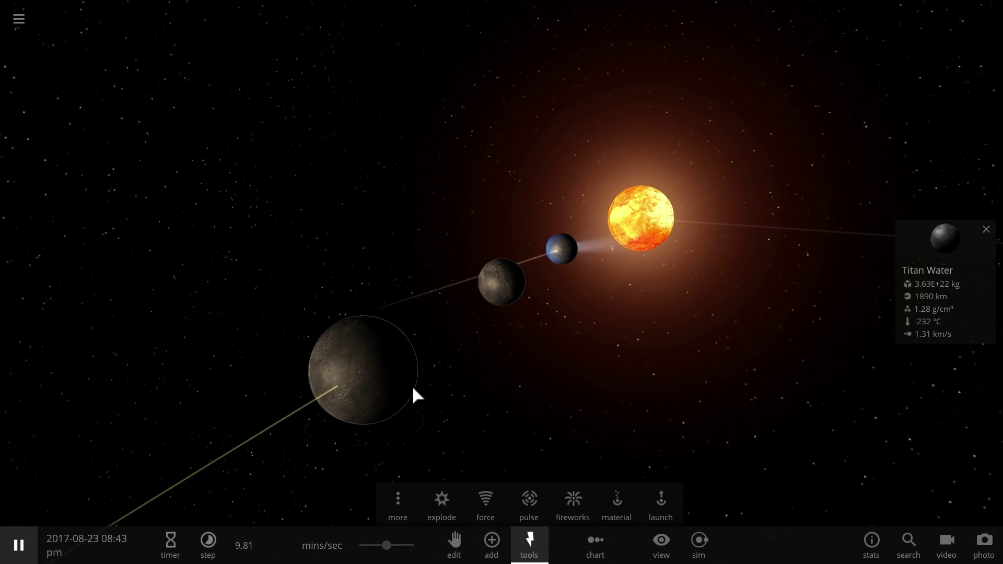
{"action": "double_click", "coordinate": [403, 365]}
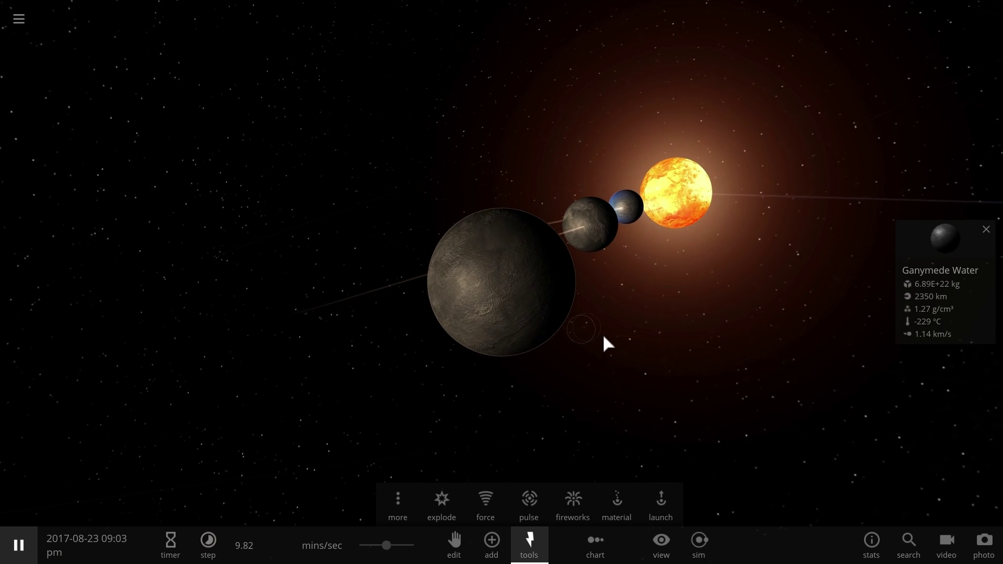
Raise the simulation speed to about 1.14 hours/sec, then slow it to about 13.4 mins/sec.
{"action": "left_click", "coordinate": [386, 545]}
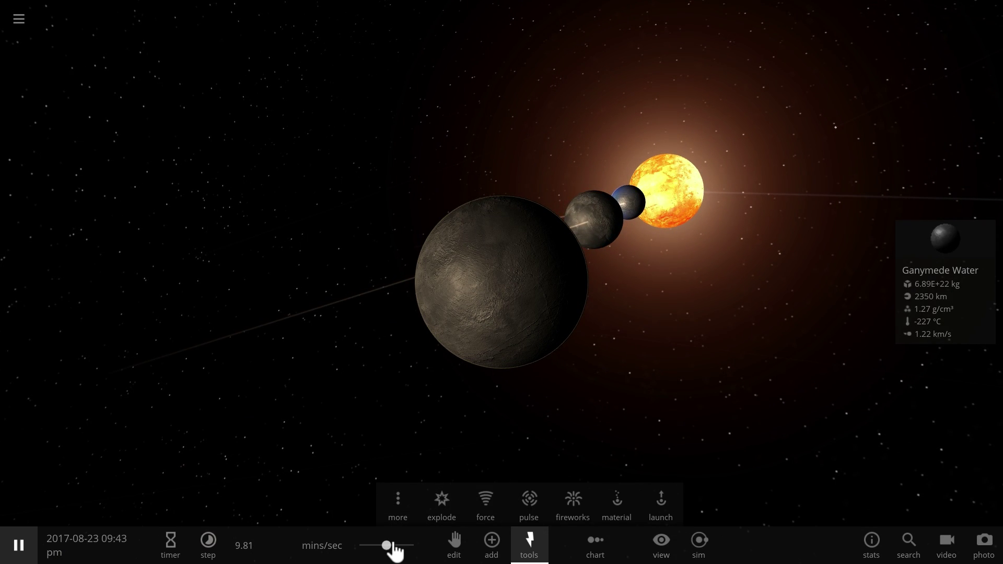
{"action": "mouse_move", "coordinate": [387, 546]}
{"action": "left_mouse_down"}
{"action": "mouse_move", "coordinate": [400, 546]}
{"action": "mouse_move", "coordinate": [390, 550]}
{"action": "left_mouse_up"}
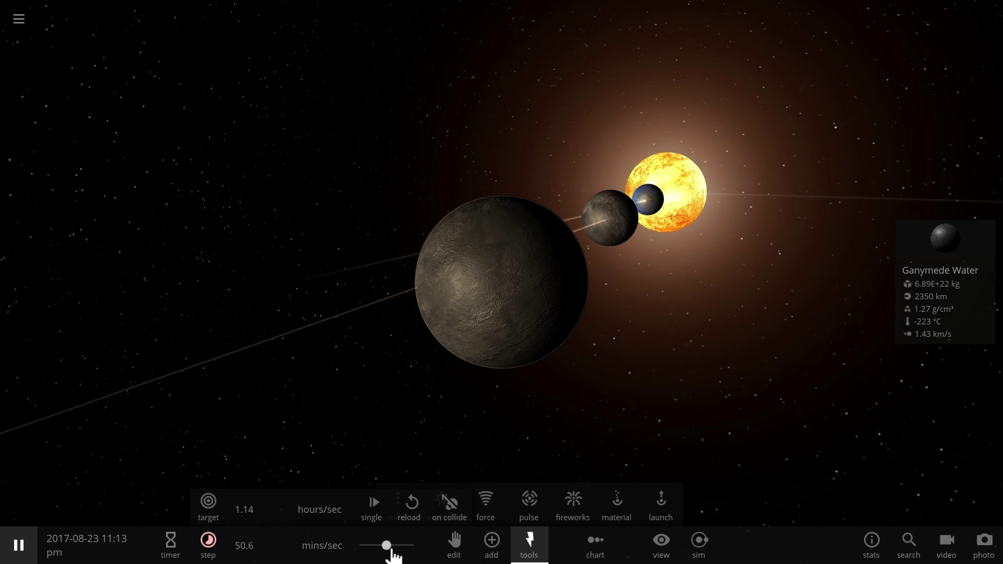
{"action": "left_click", "coordinate": [530, 544]}
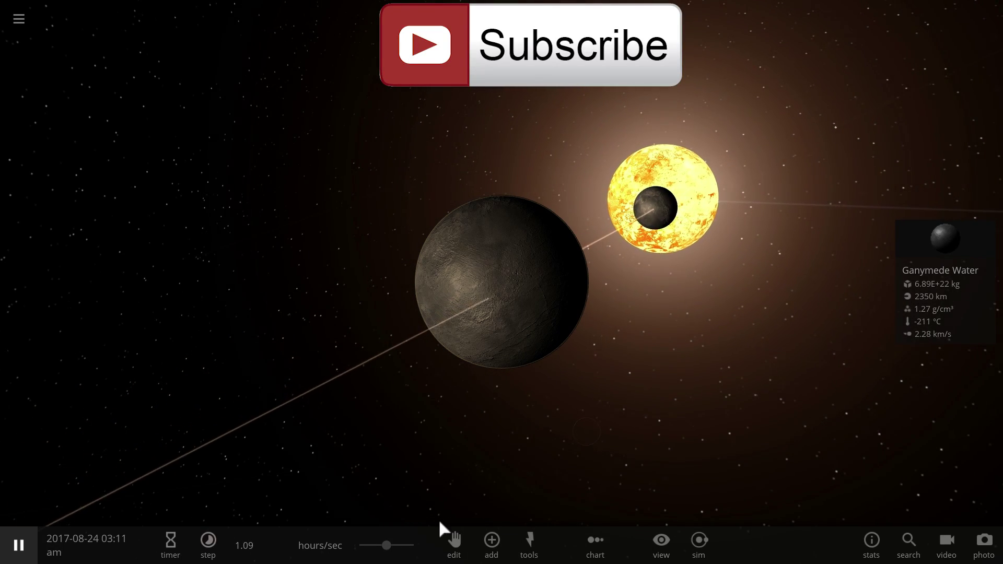
{"action": "left_click_drag", "start_coordinate": [387, 546], "coordinate": [377, 546]}
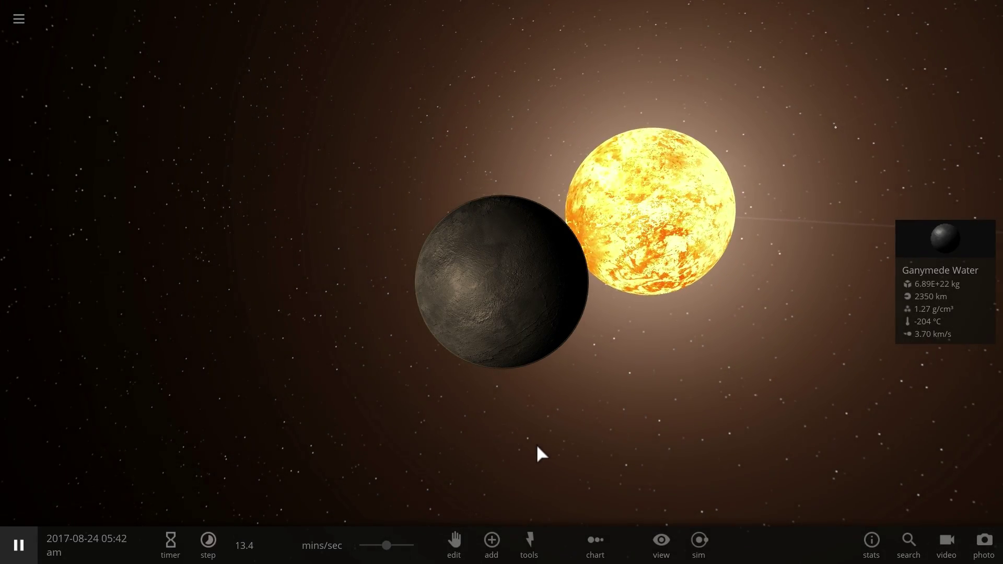